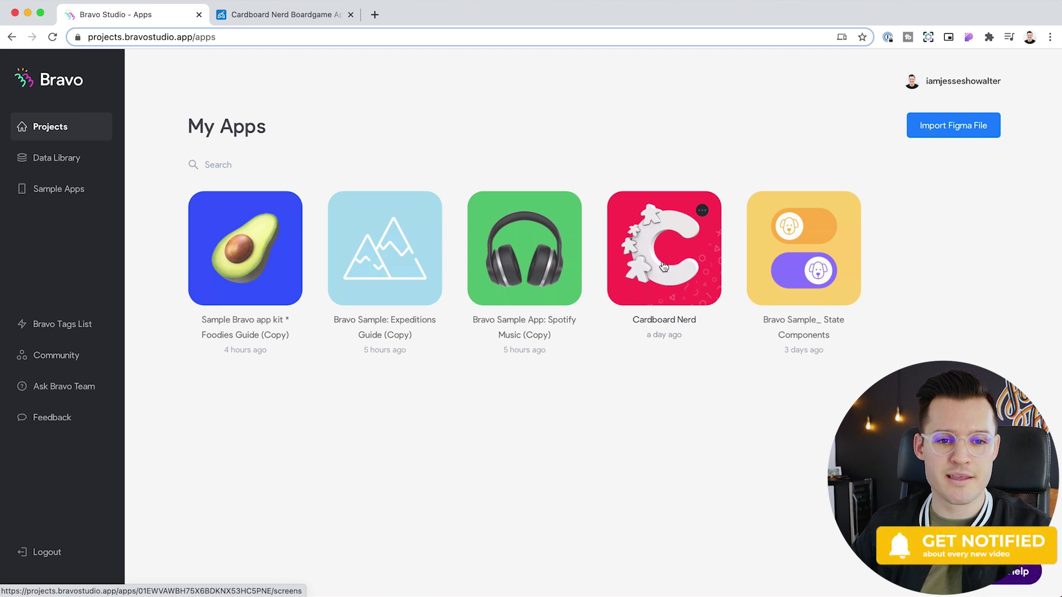
Open the Cardboard Nerd app project and scroll through its screens
left_click(664, 269)
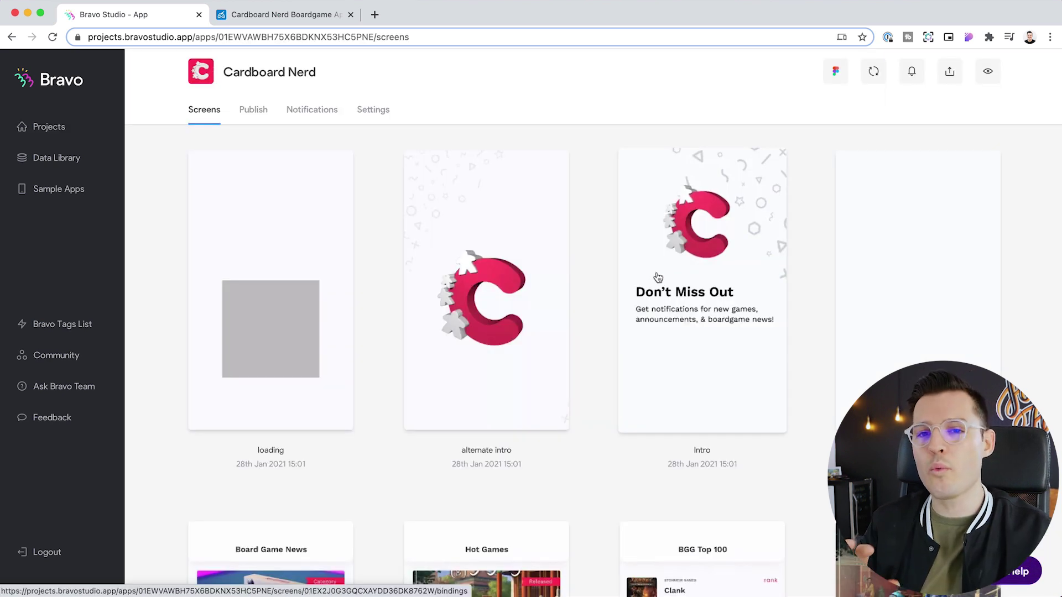
scroll(554, 419, "down", 5)
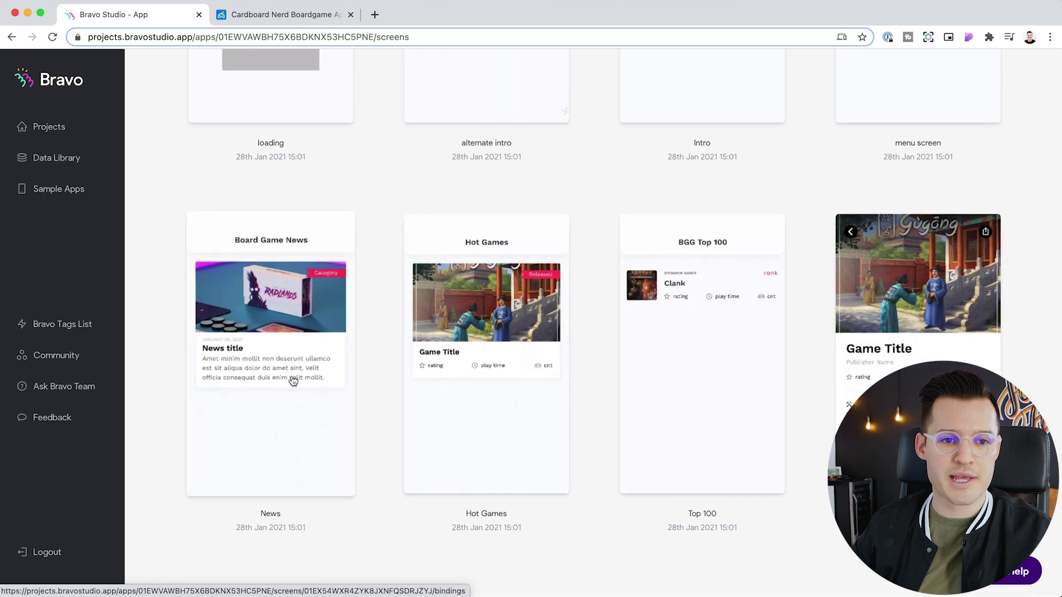
scroll(294, 380, "up", 5)
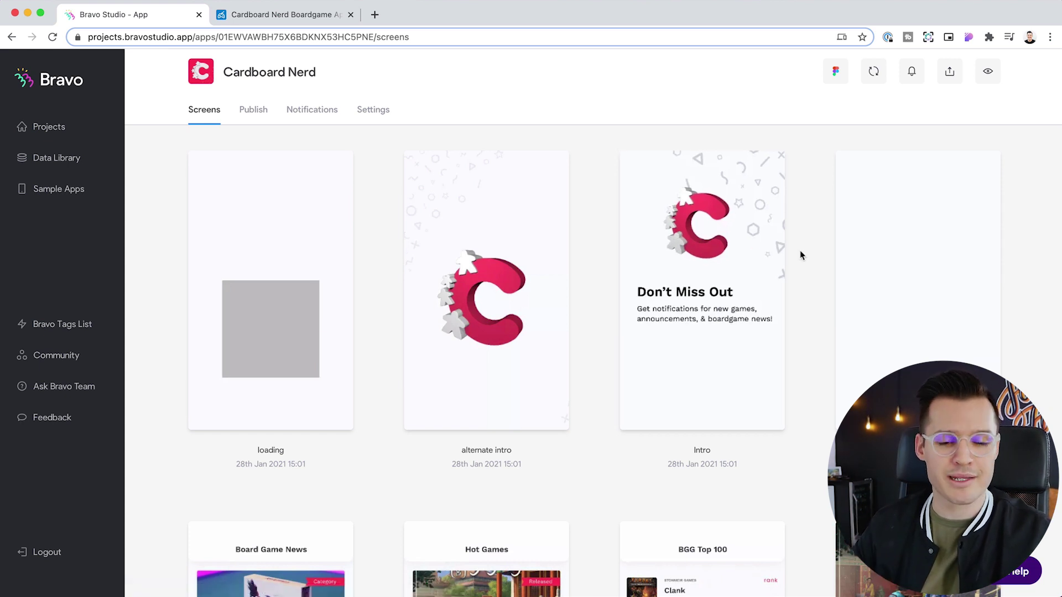
scroll(801, 255, "down", 5)
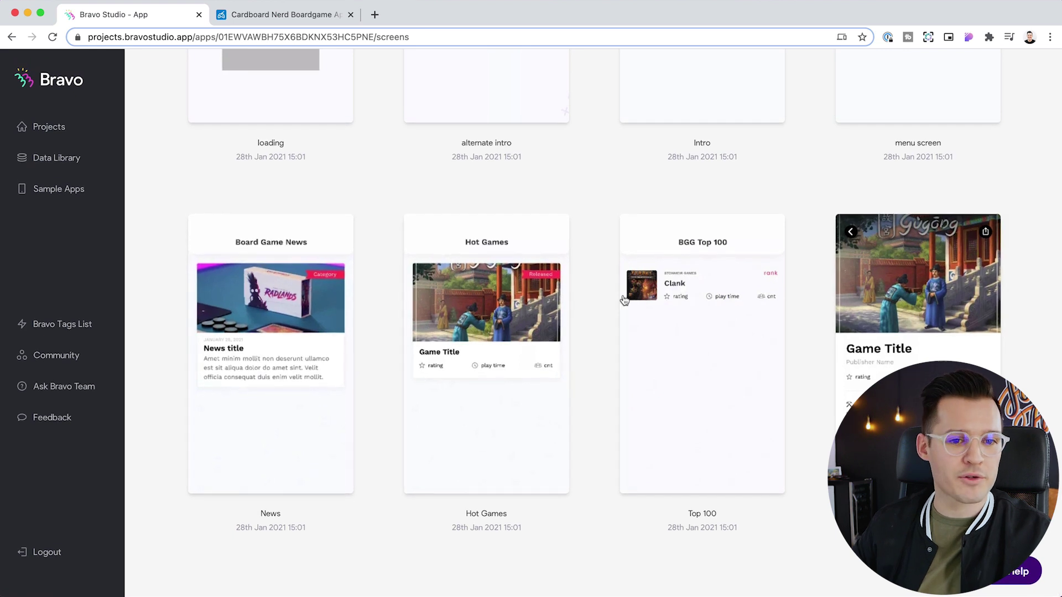
scroll(625, 300, "up", 5)
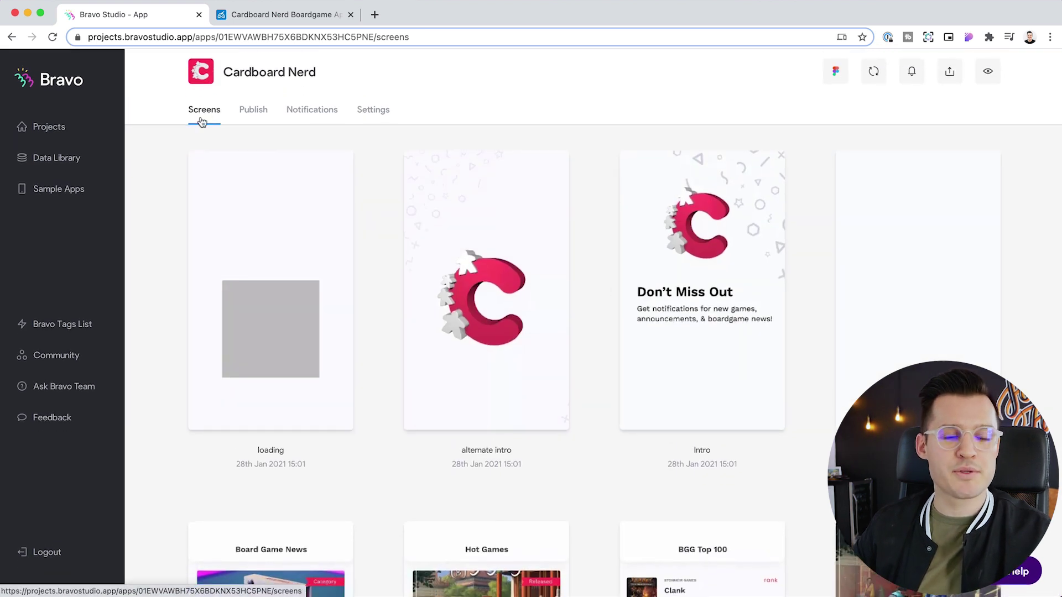
Tour the Publish, Notifications and Settings pages, including push notification settings, then return to Screens
left_click(252, 113)
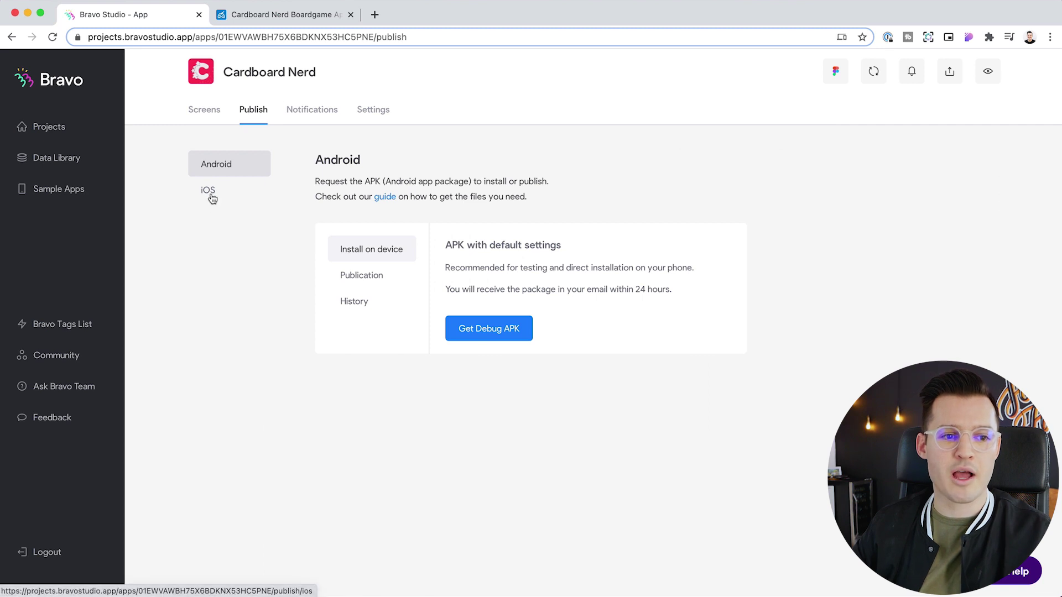
left_click(318, 111)
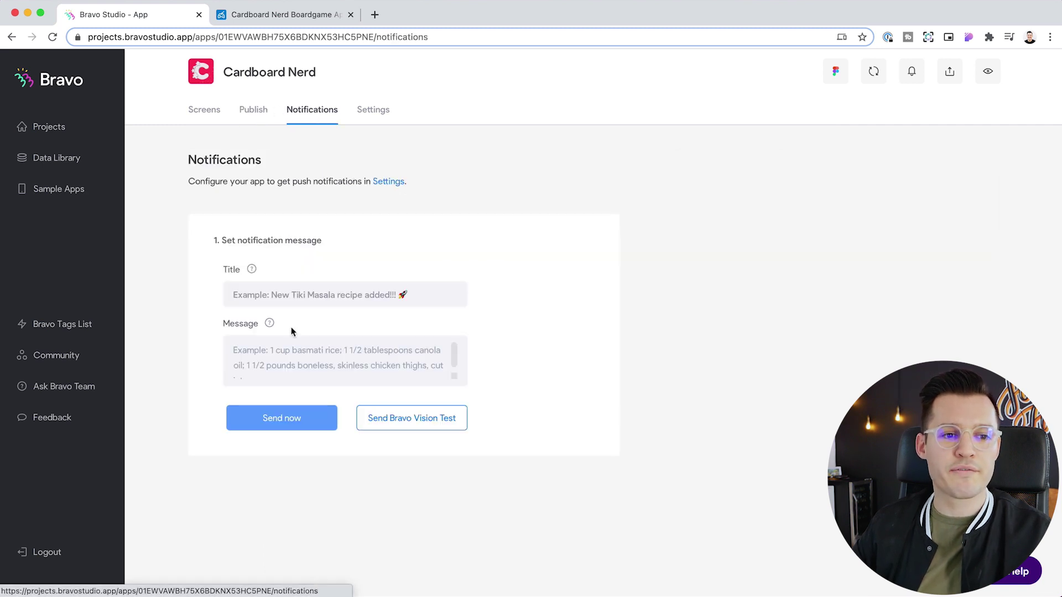
left_click(362, 113)
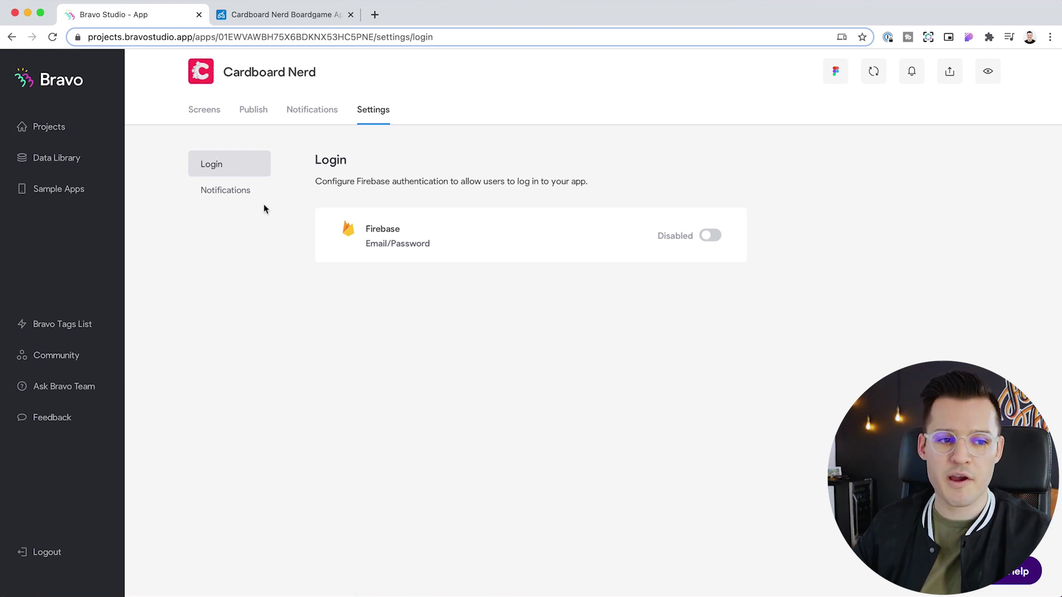
left_click(241, 201)
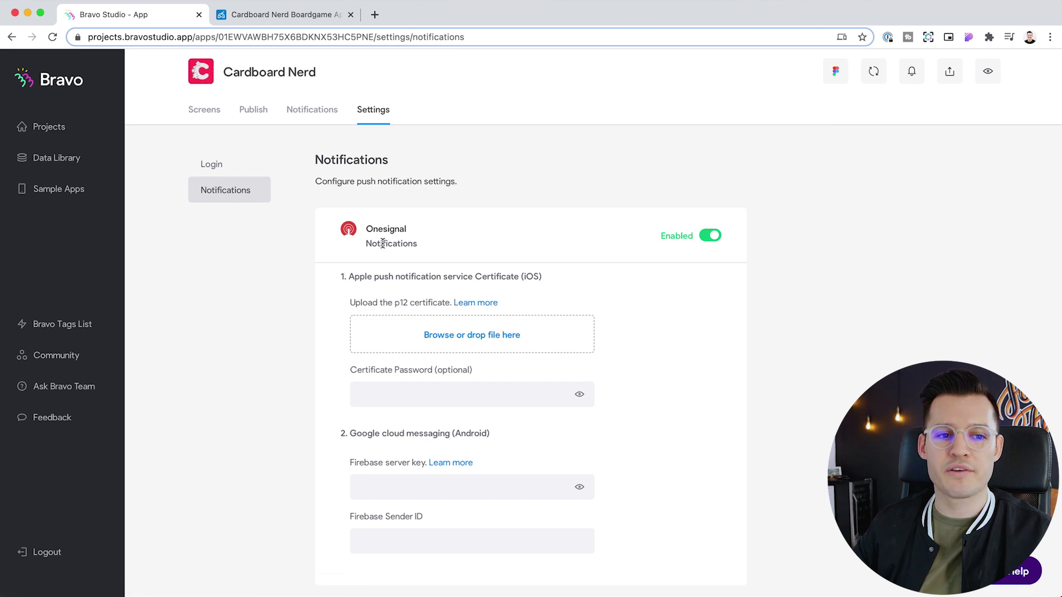
left_click(204, 112)
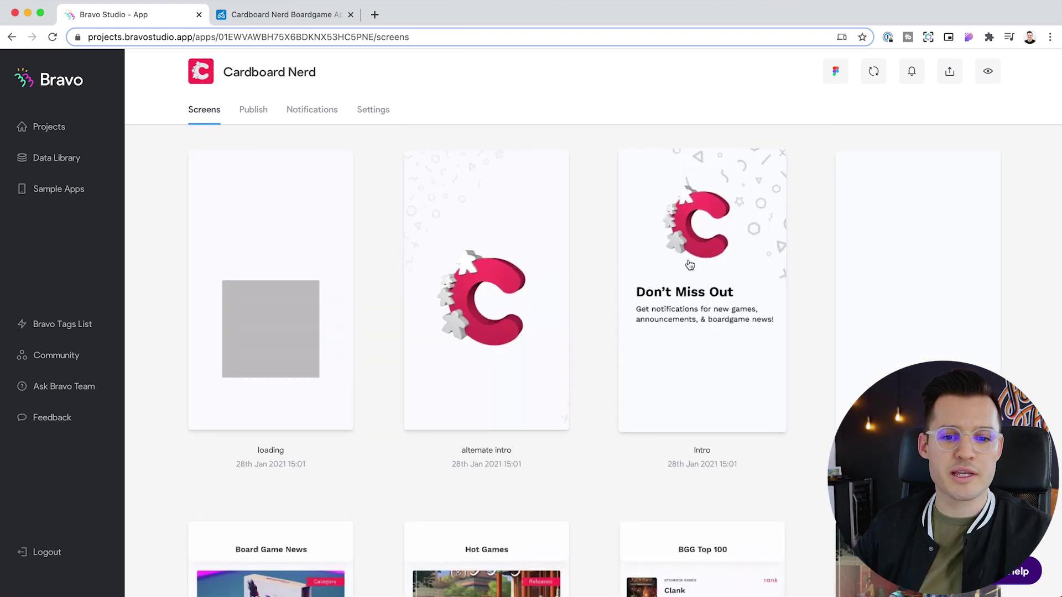
View the Hot Games screen's data binding, browse the Data Library, then switch to the Airtable base
scroll(687, 268, "down", 5)
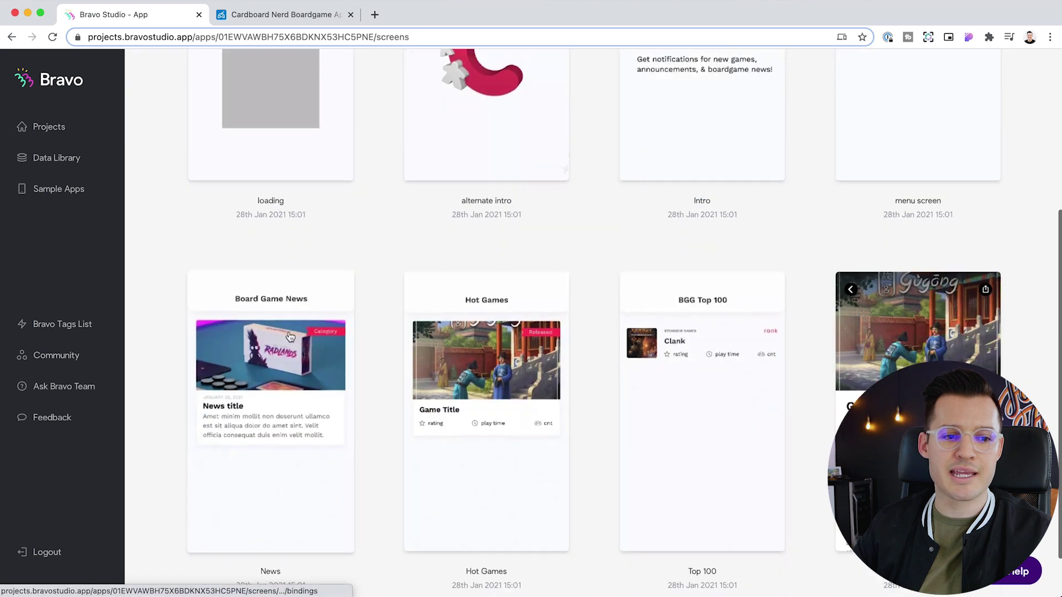
left_click(513, 385)
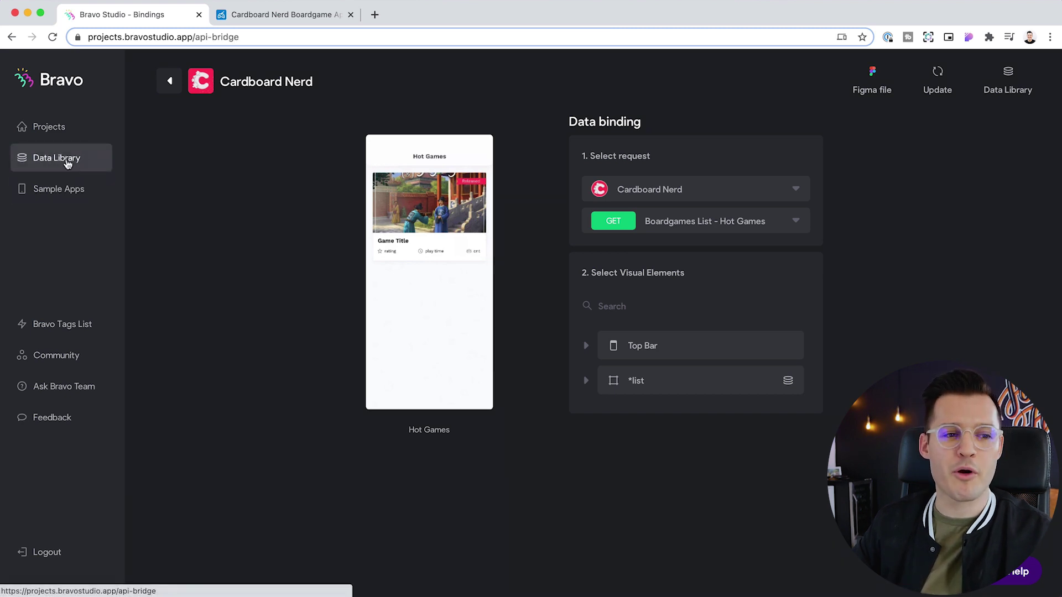
left_click(72, 163)
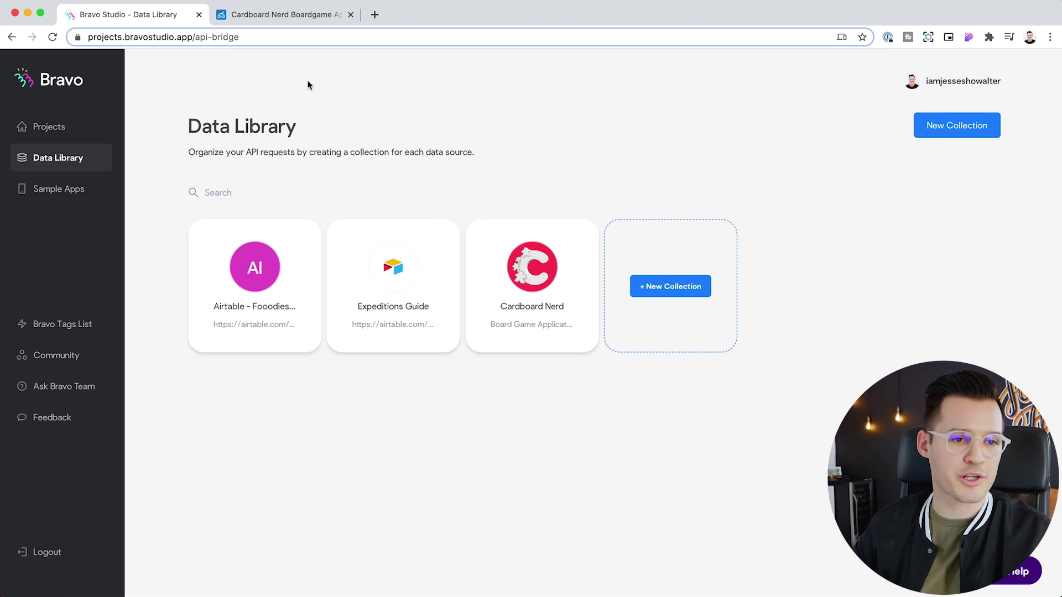
left_click(290, 15)
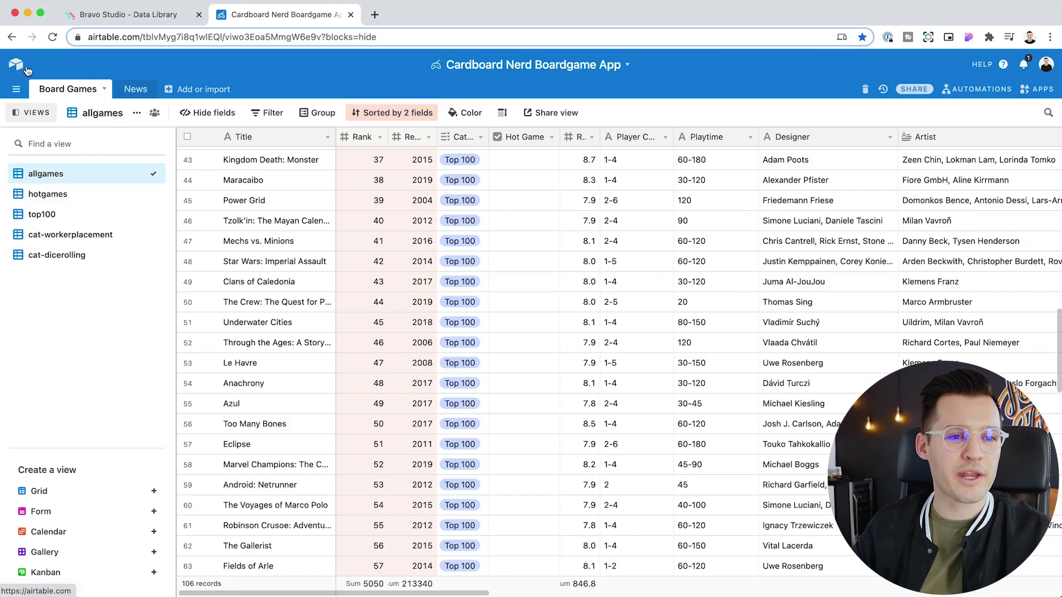
Open the Cardboard Nerd Boardgame App base from Airtable home and hide its Views sidebar
left_click(26, 70)
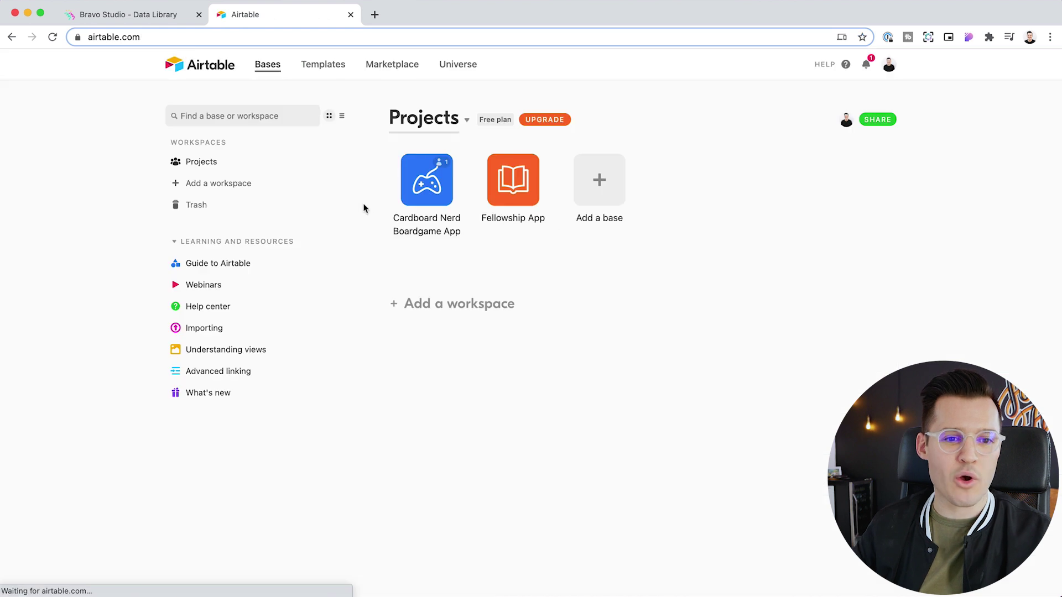
left_click(425, 193)
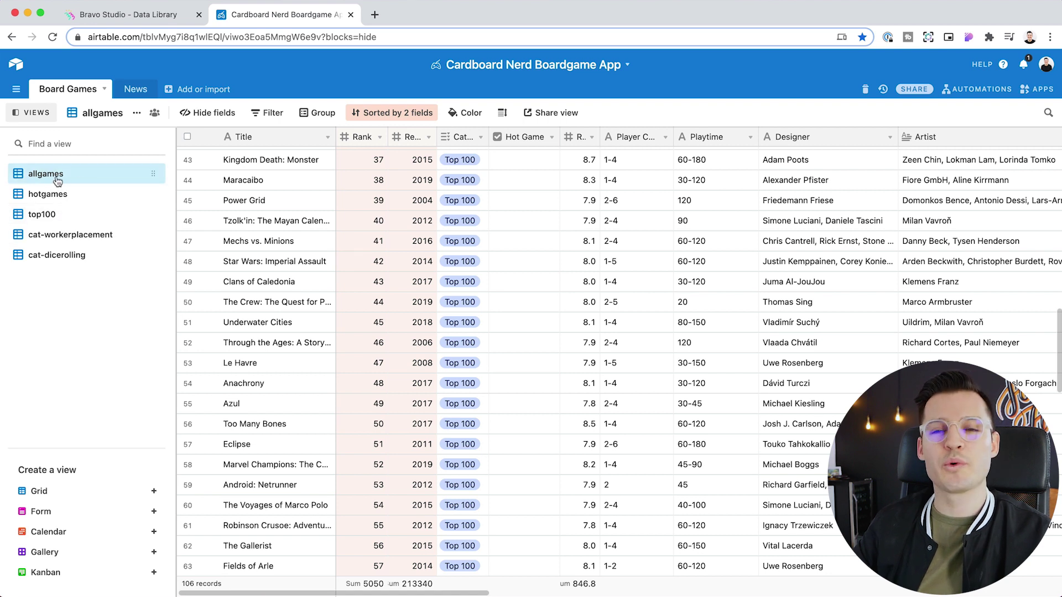
left_click(34, 113)
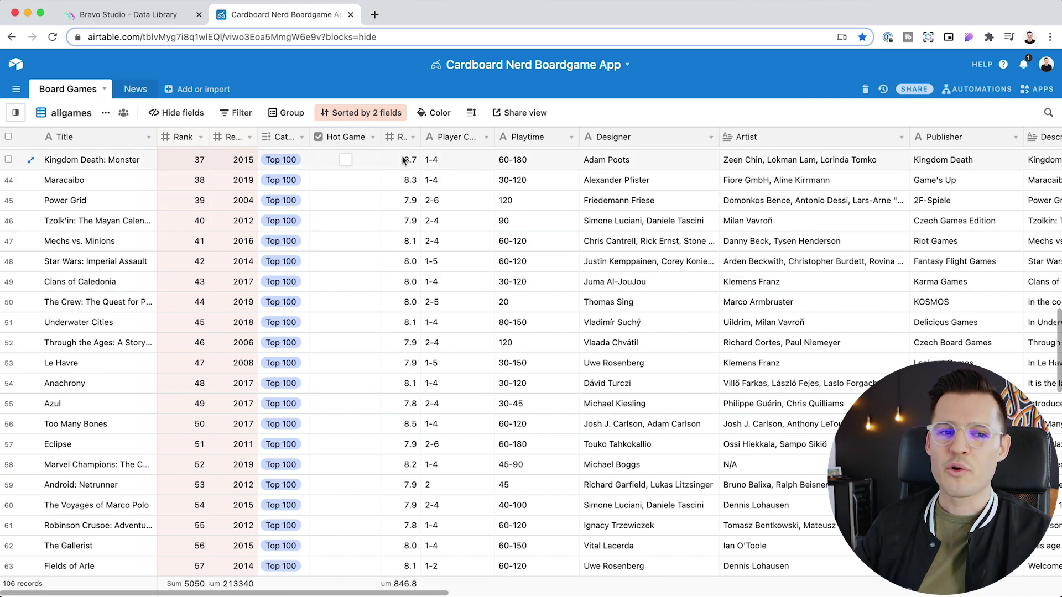
Scroll across the board game fields to the images and video thumbnails, then reopen the Views list
scroll(532, 165, "right", 10)
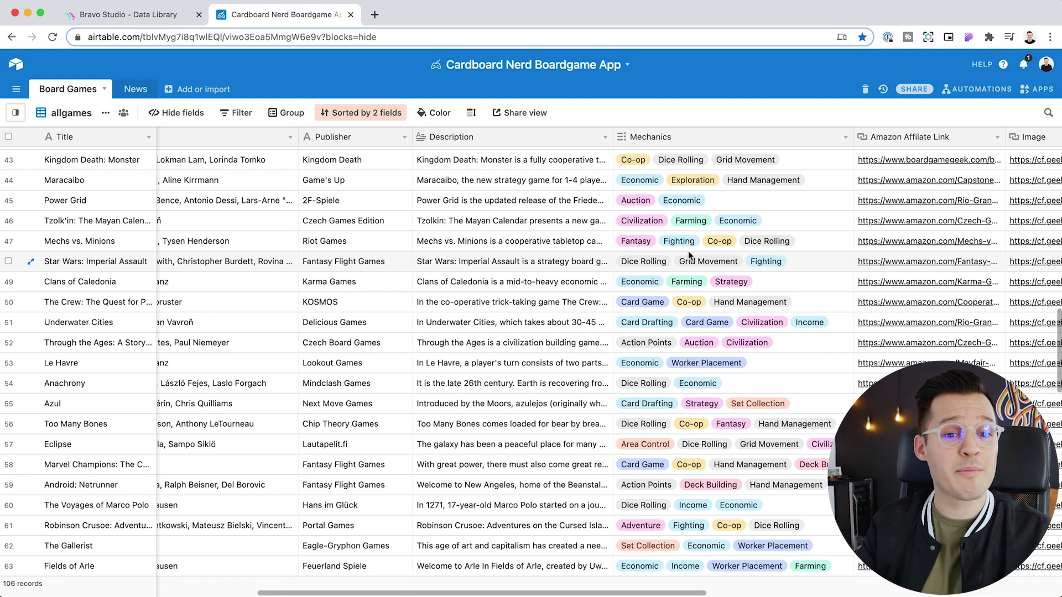
scroll(733, 222, "right", 10)
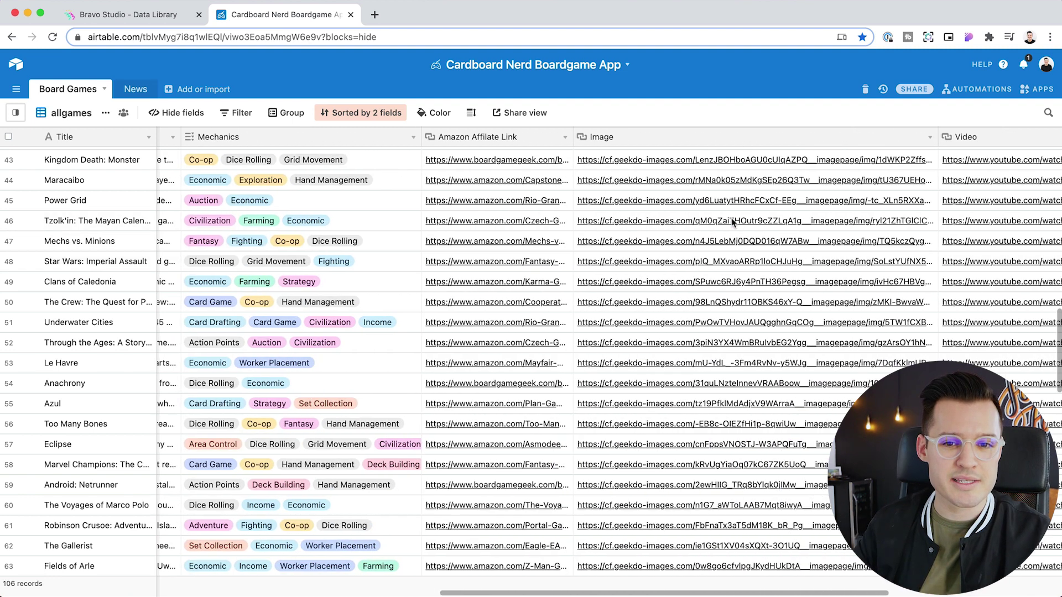
scroll(732, 221, "right", 3)
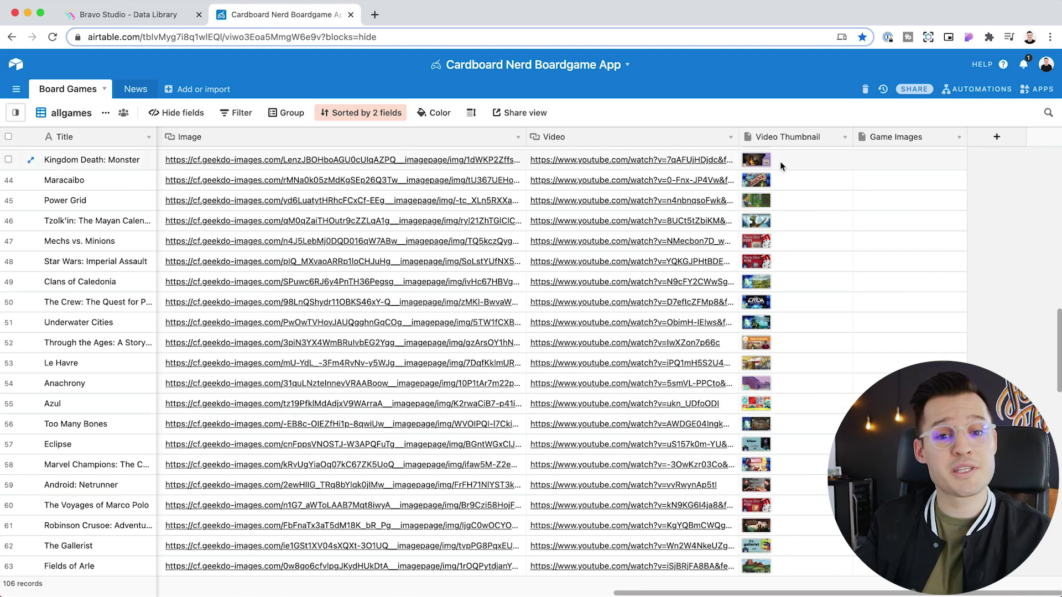
scroll(802, 201, "up", 6)
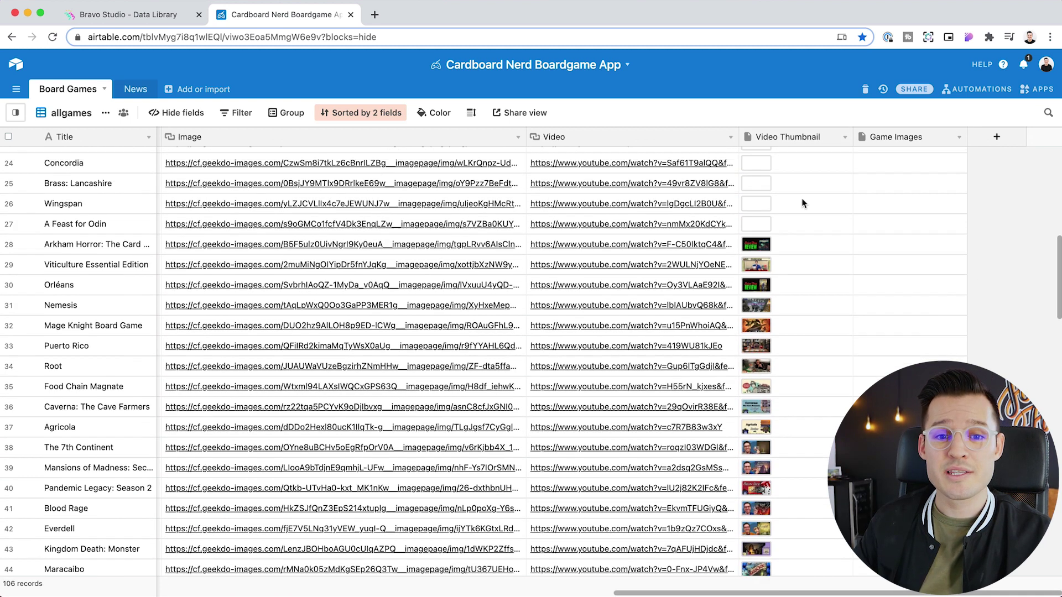
scroll(802, 203, "up", 7)
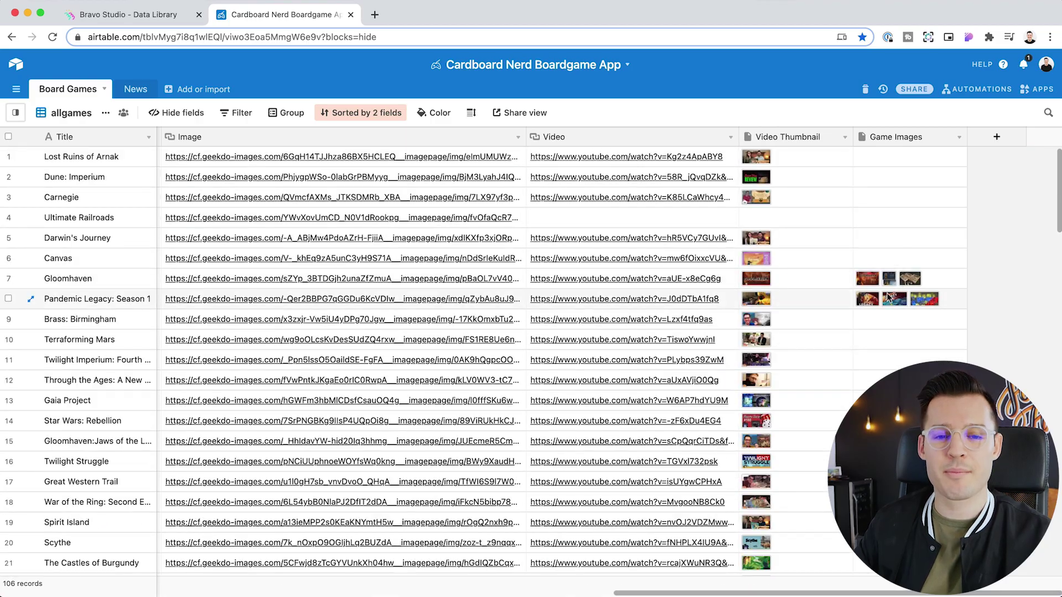
scroll(742, 277, "left", 8)
scroll(743, 273, "left", 10)
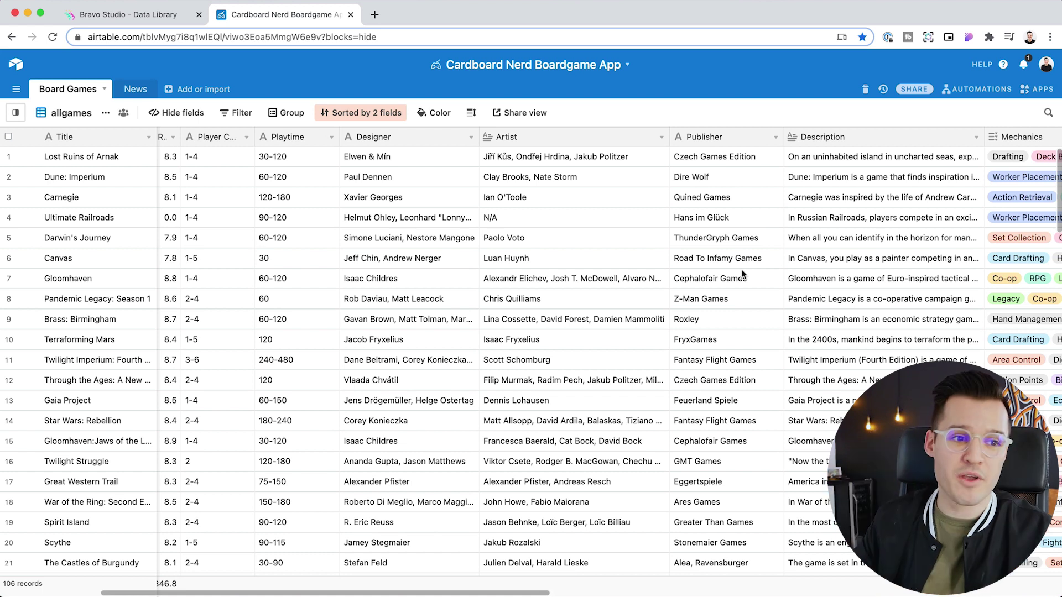
left_click(16, 112)
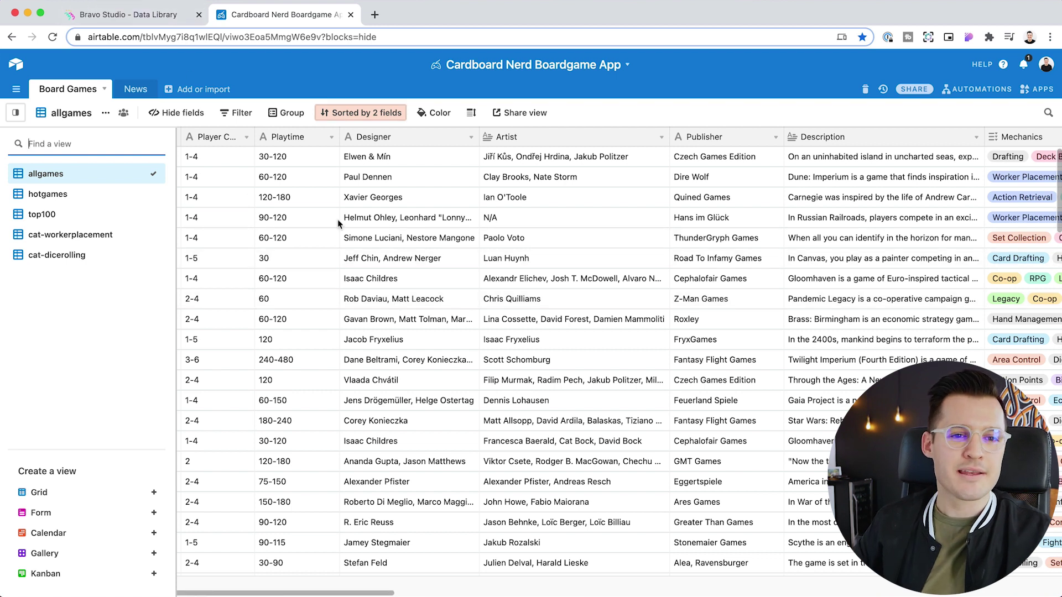
Start a new data collection in Bravo Studio's Data Library with Airtable as the source
left_click(119, 17)
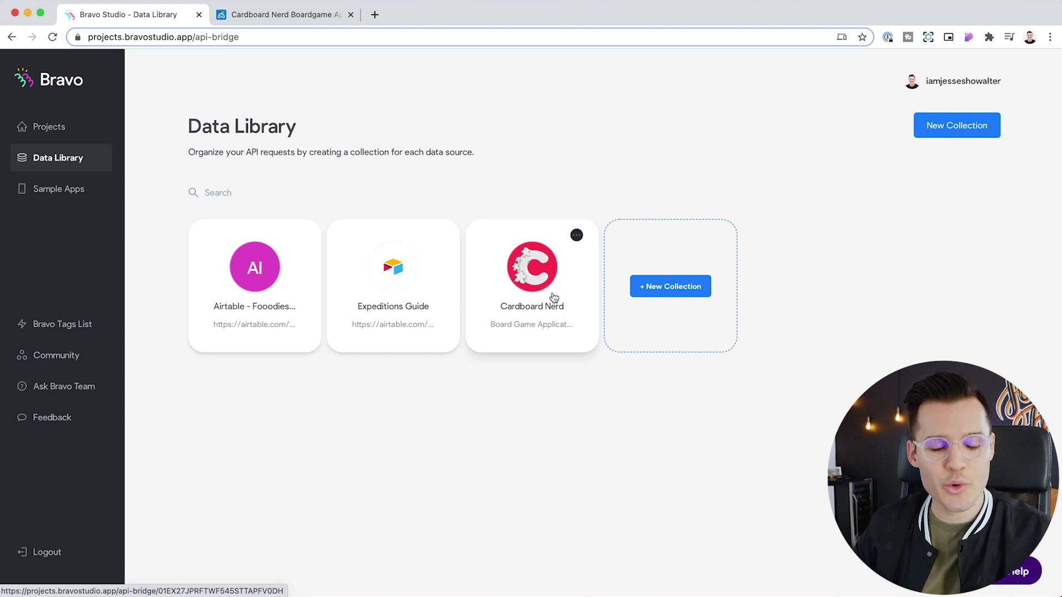
left_click(700, 286)
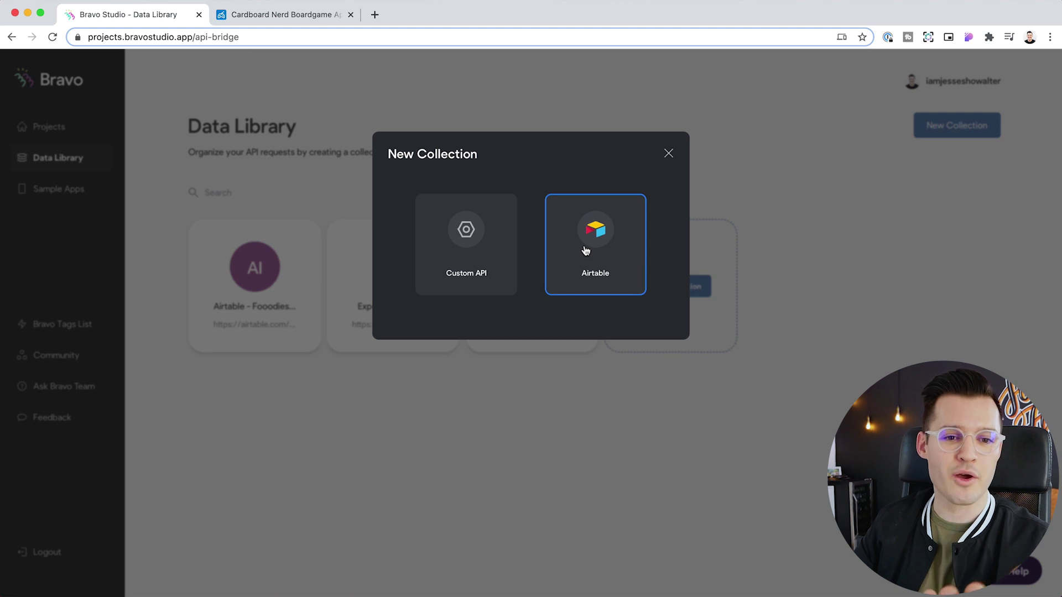
left_click(586, 251)
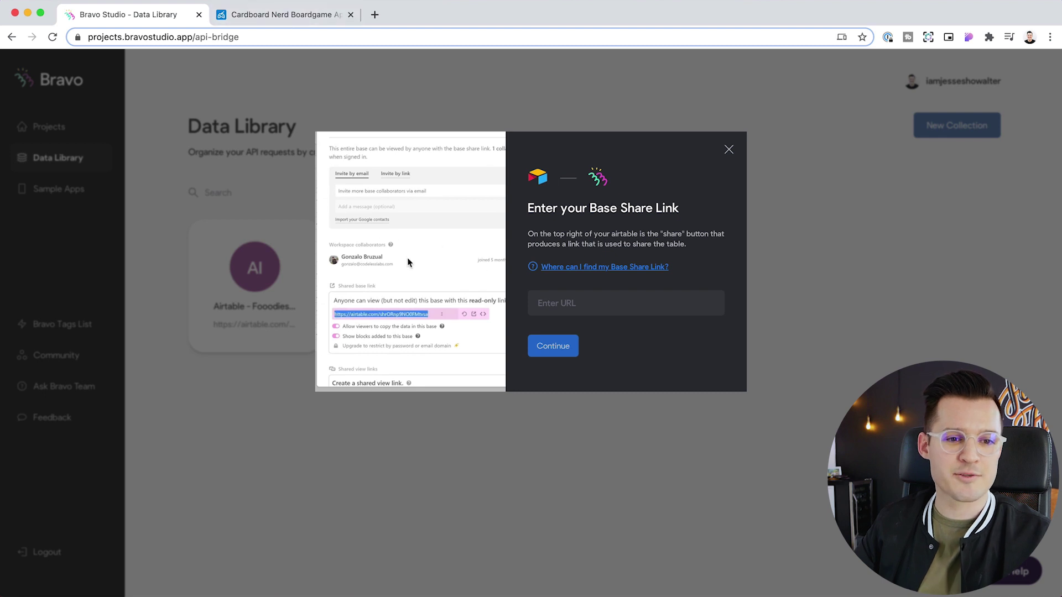
Copy the Airtable base's read-only share link and return to Bravo Studio's share link prompt
left_click(302, 15)
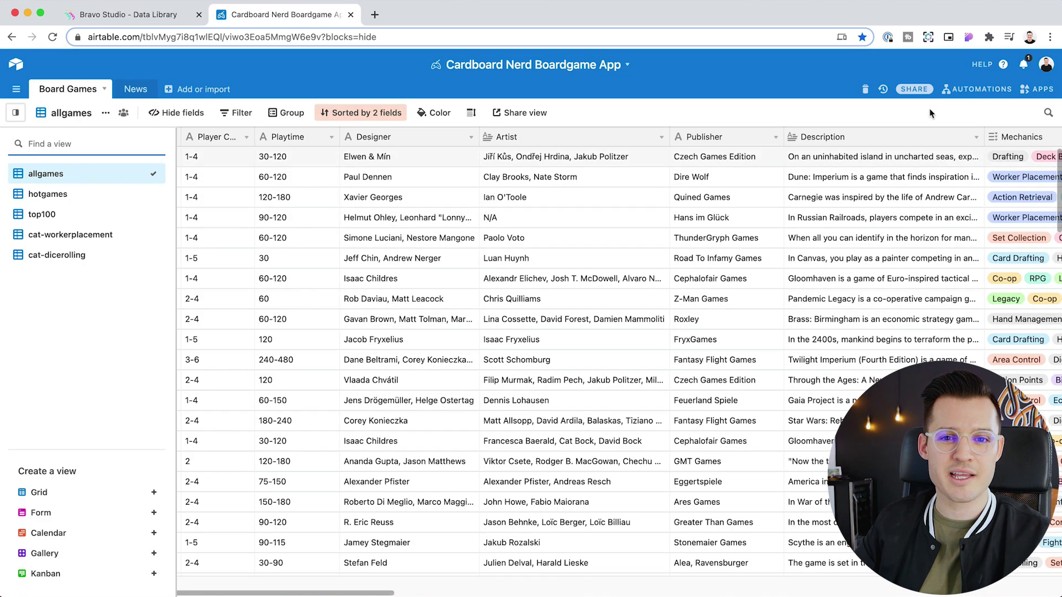
left_click(921, 97)
left_click(586, 346)
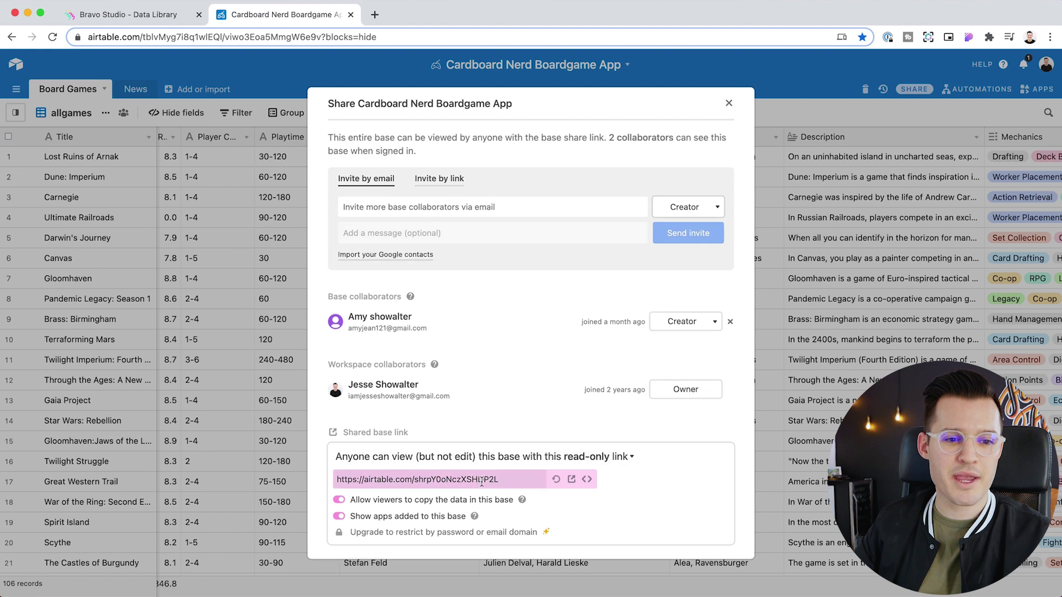
left_click(514, 481)
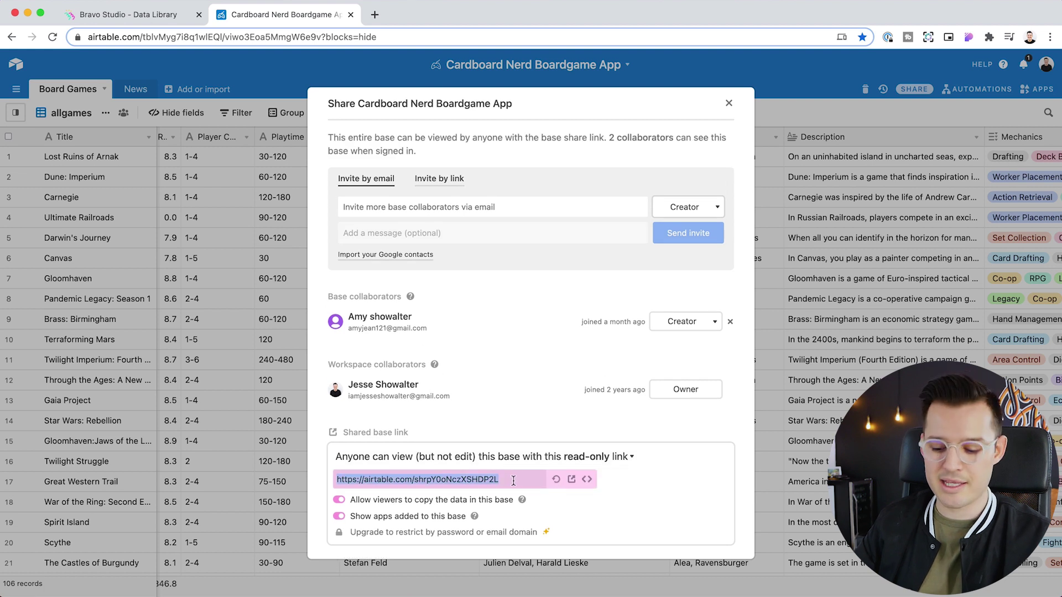
key("ctrl+c")
left_click(155, 16)
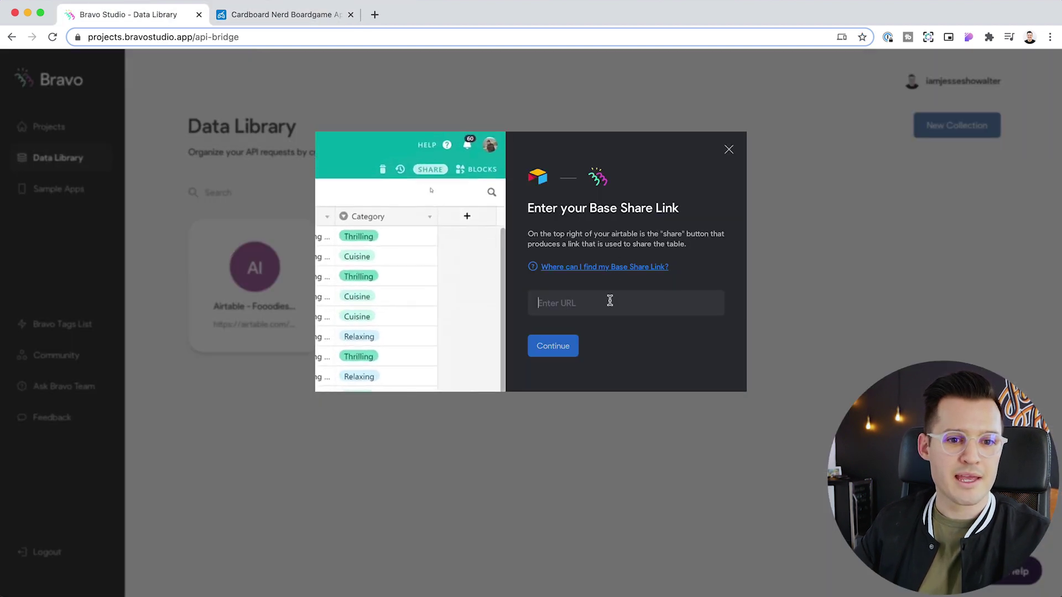
Submit the pasted base share link, then open the Airtable account page holding the API key
key("ctrl+v")
left_click(552, 346)
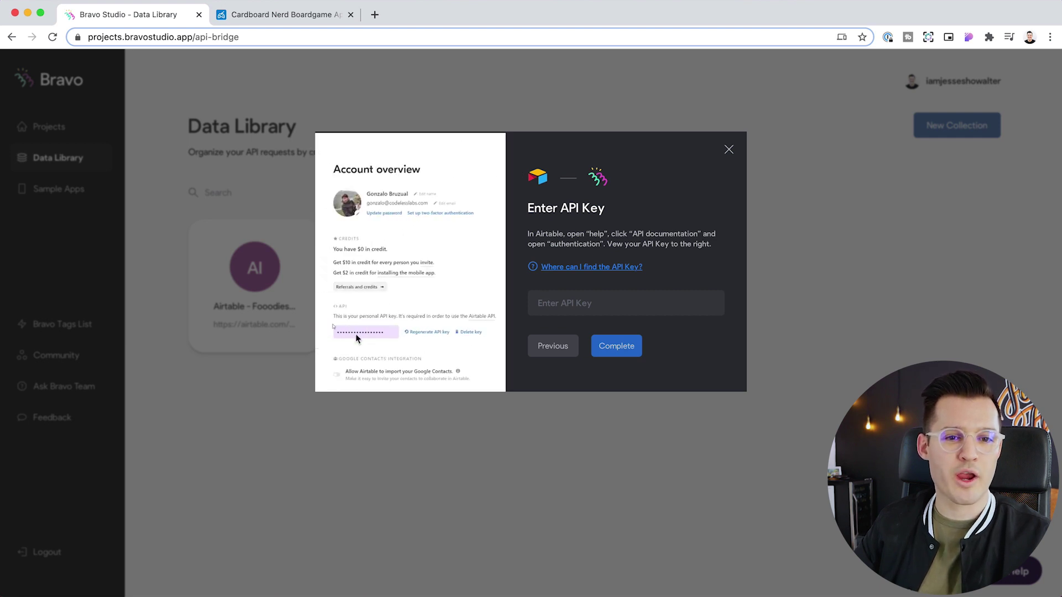
left_click(275, 17)
left_click(790, 81)
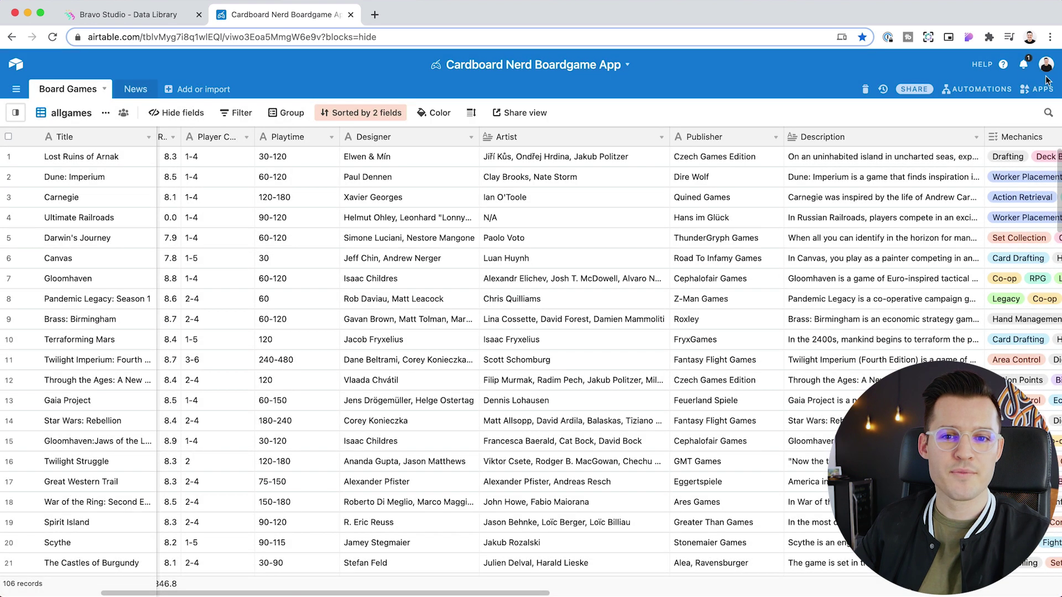
left_click(1046, 65)
left_click(968, 122)
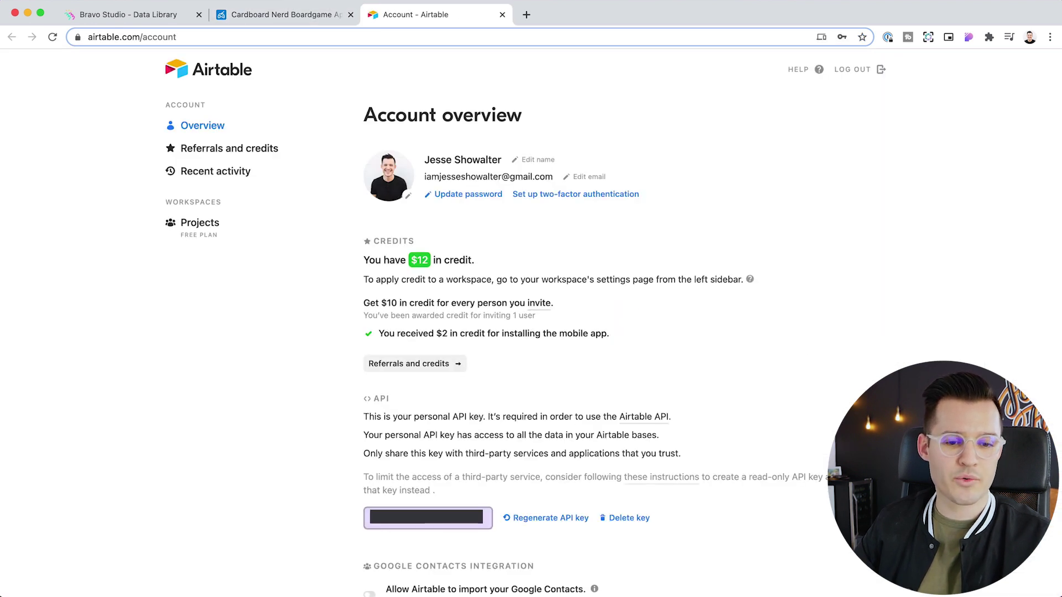
left_click(127, 15)
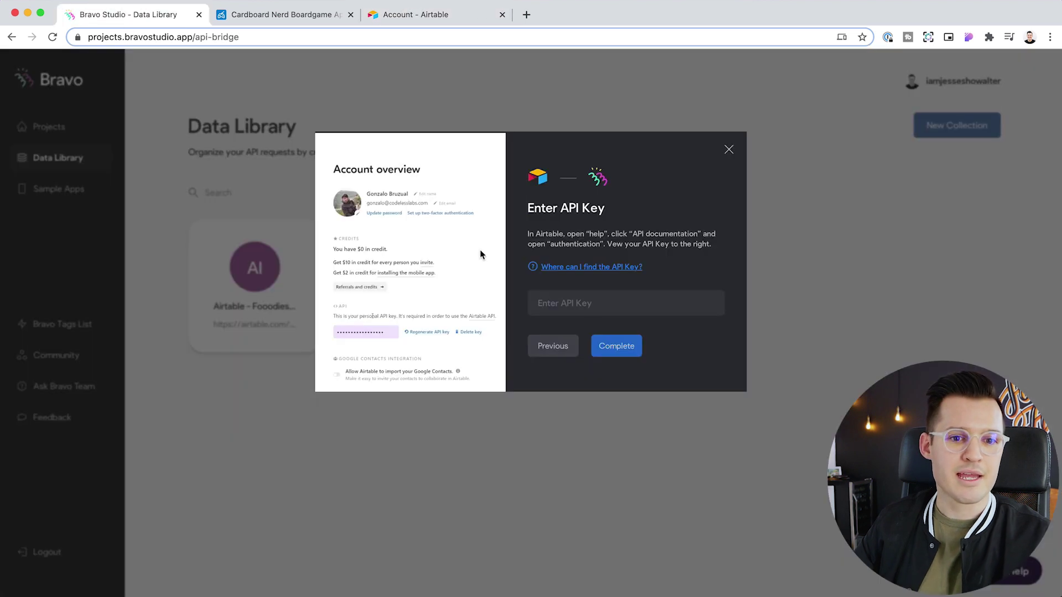
Paste the Airtable API key and complete the connection to create the collection's four requests
key("super+v")
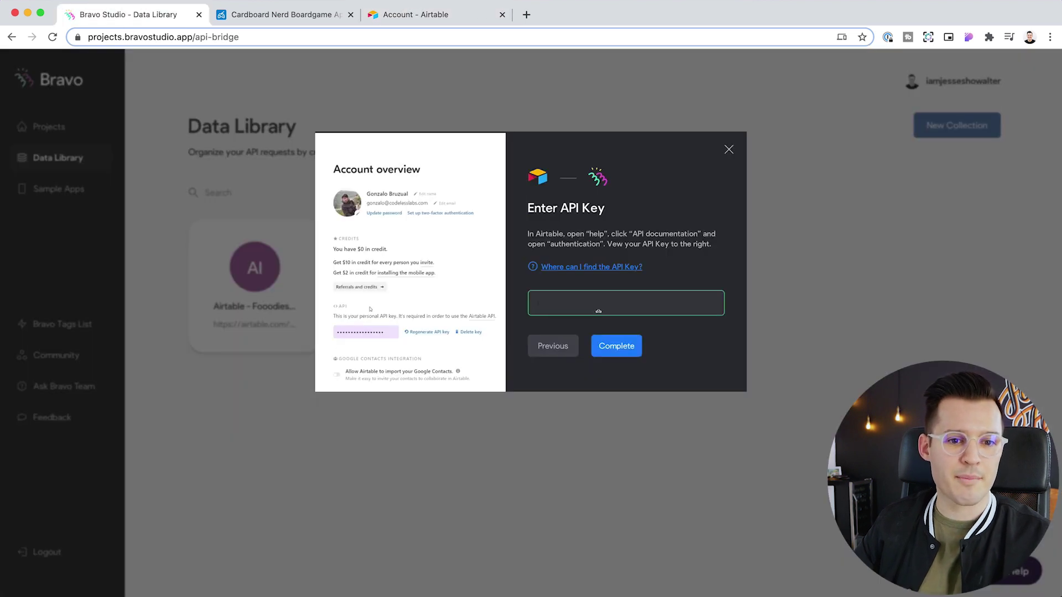
left_click(624, 350)
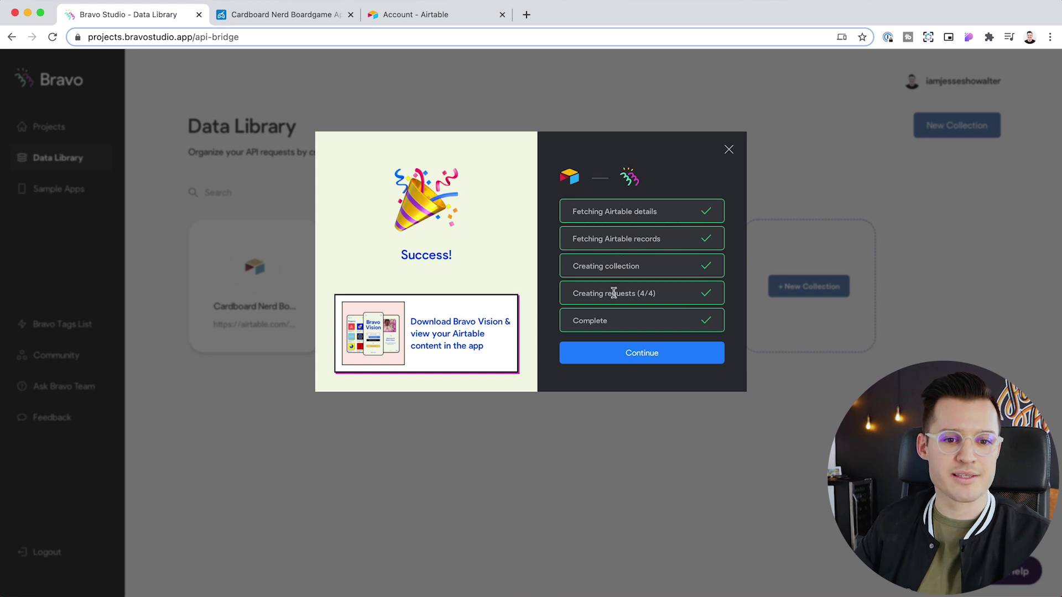
left_click(650, 358)
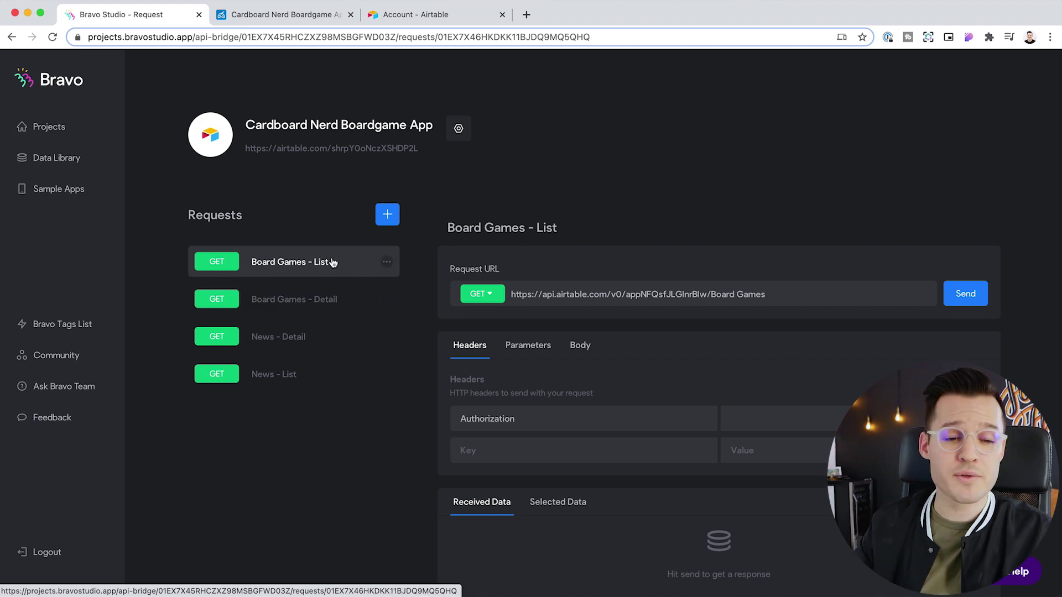
Switch from Chrome to the Figma board game example file
key("super+Tab")
Close Figma's Share dialog and zoom into the Top 100 screen design
left_click(663, 121)
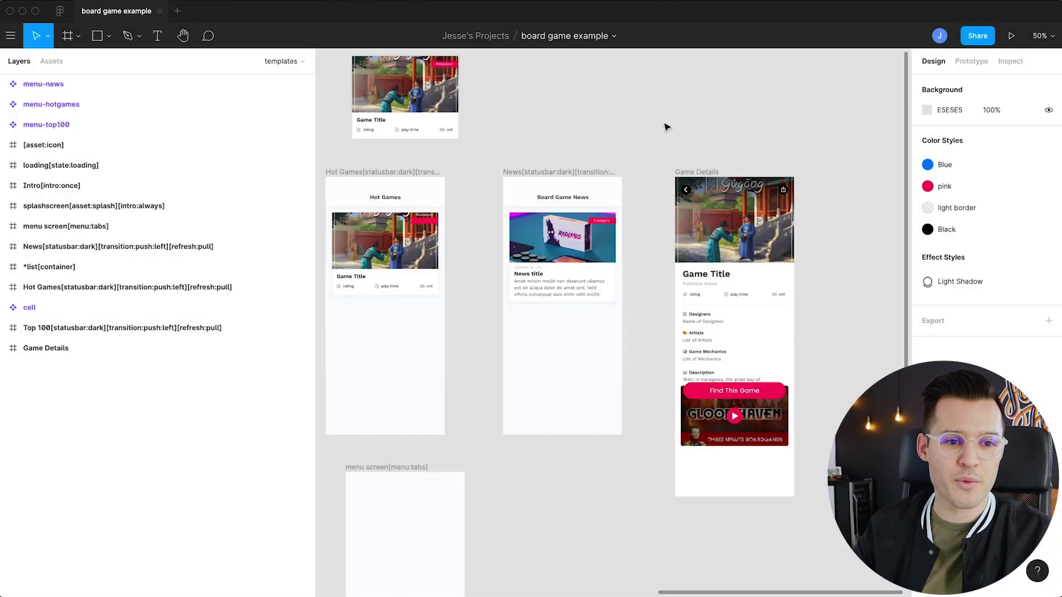
scroll(691, 124, "left", 10)
key("z")
left_click_drag(451, 149, 627, 328)
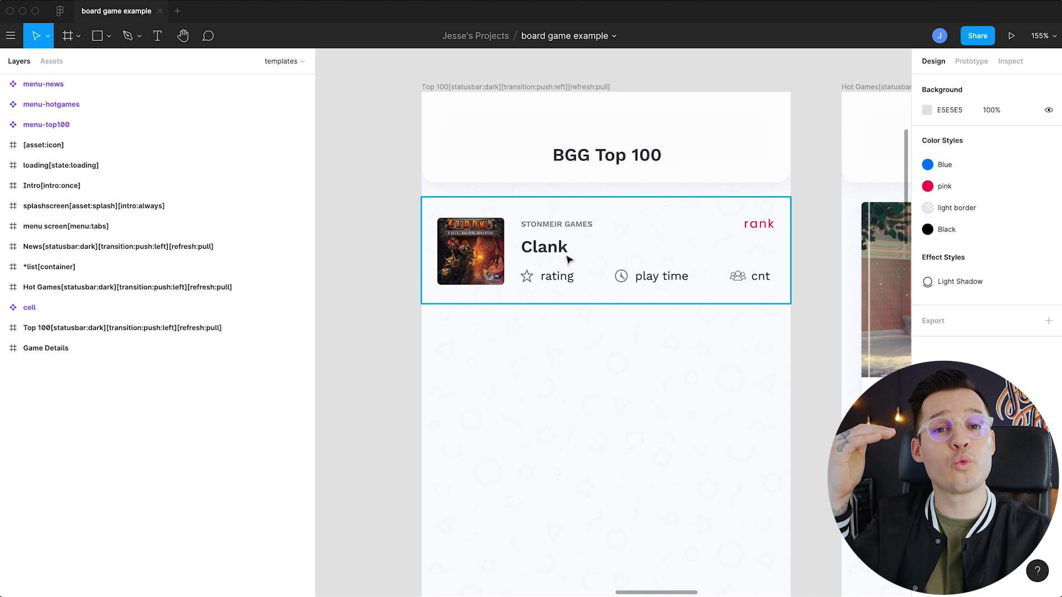
Review the Hot Games and Game Details designs, then return to Bravo Studio's requests
key("super+Tab")
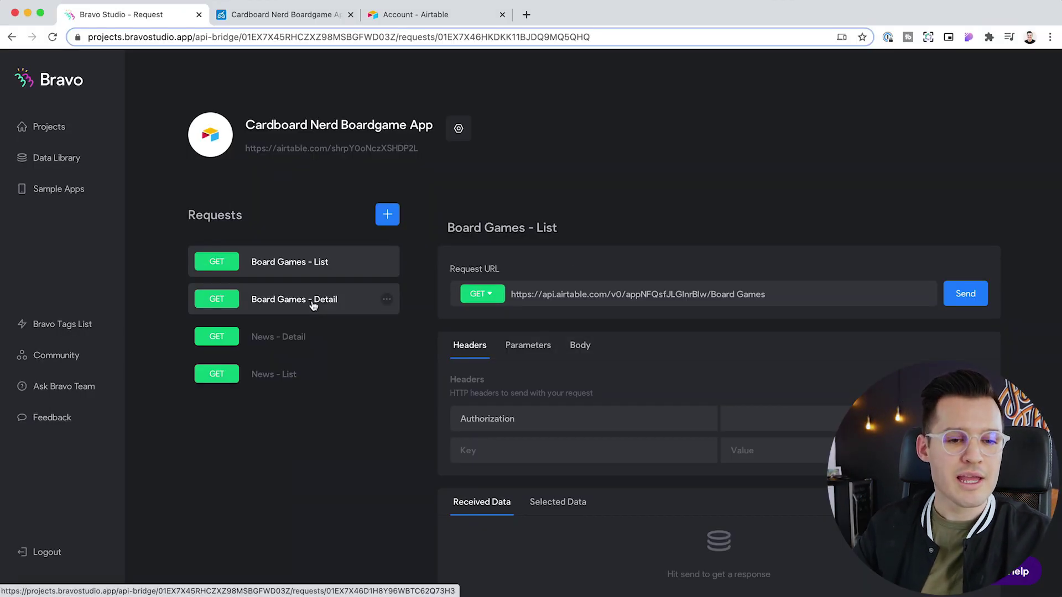
key("super+Tab")
scroll(719, 360, "right", 5)
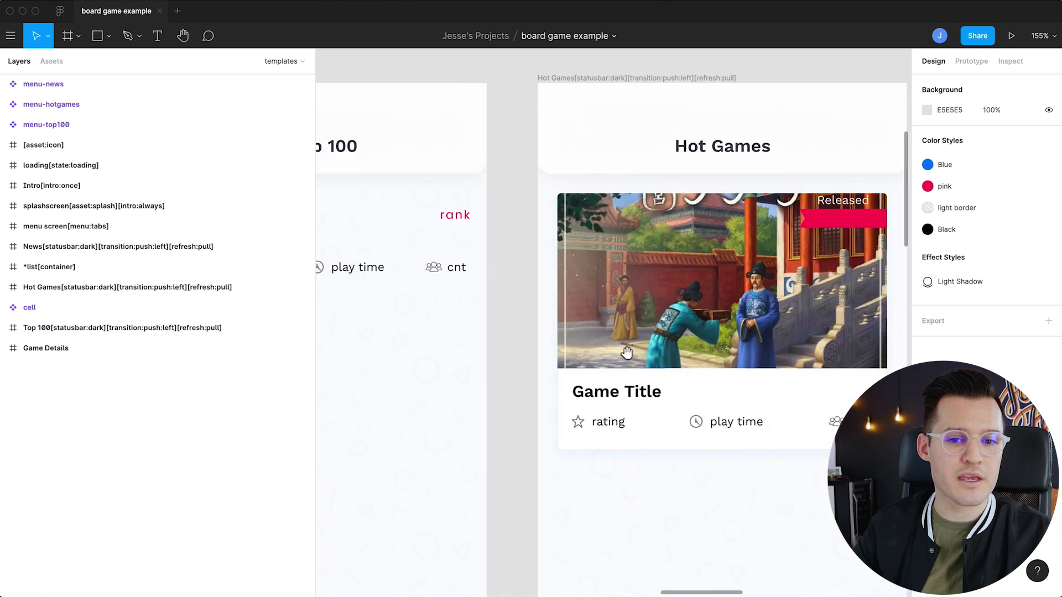
scroll(565, 350, "up", 3)
scroll(565, 349, "right", 10)
scroll(353, 387, "down", 3)
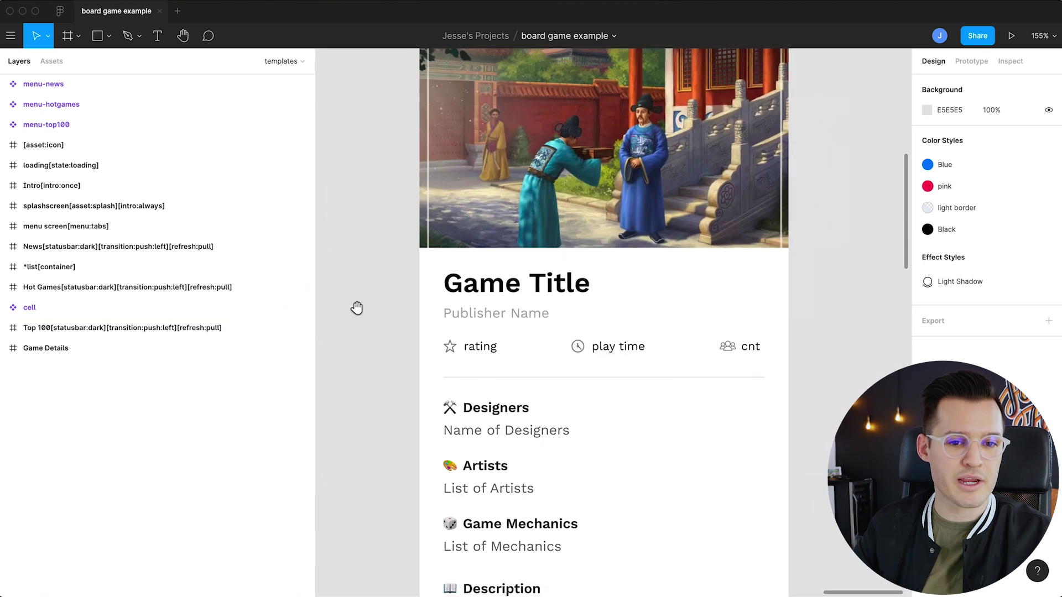
key("super+Tab")
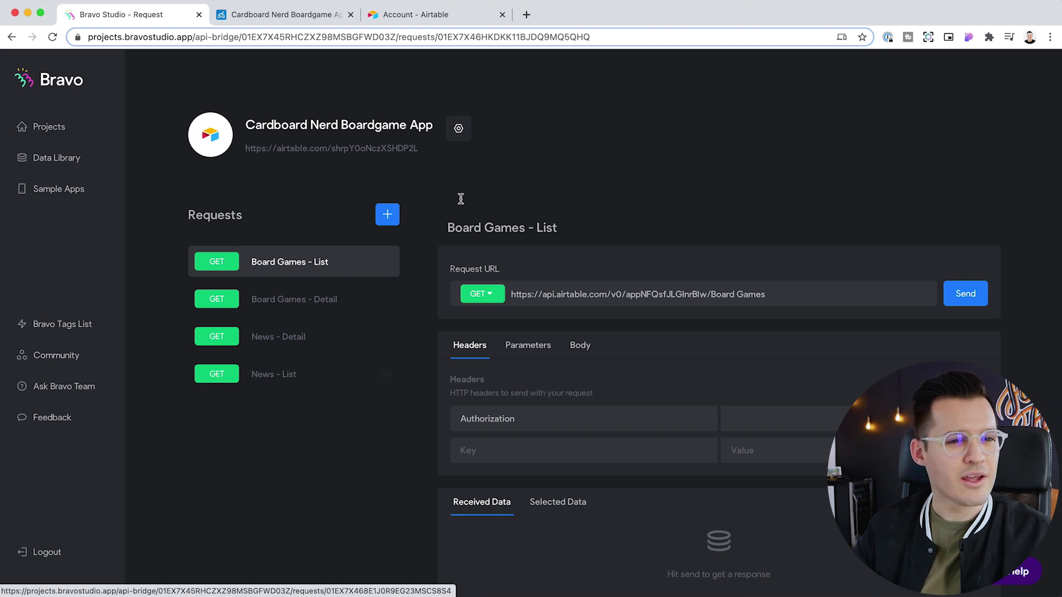
key("ctrl+Tab")
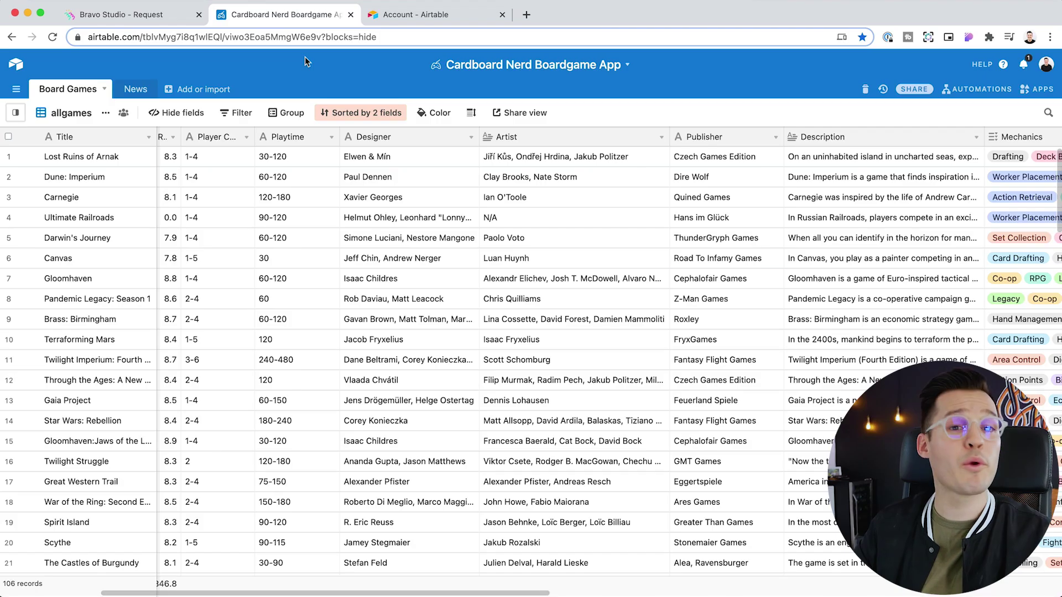
left_click(71, 112)
left_click(142, 90)
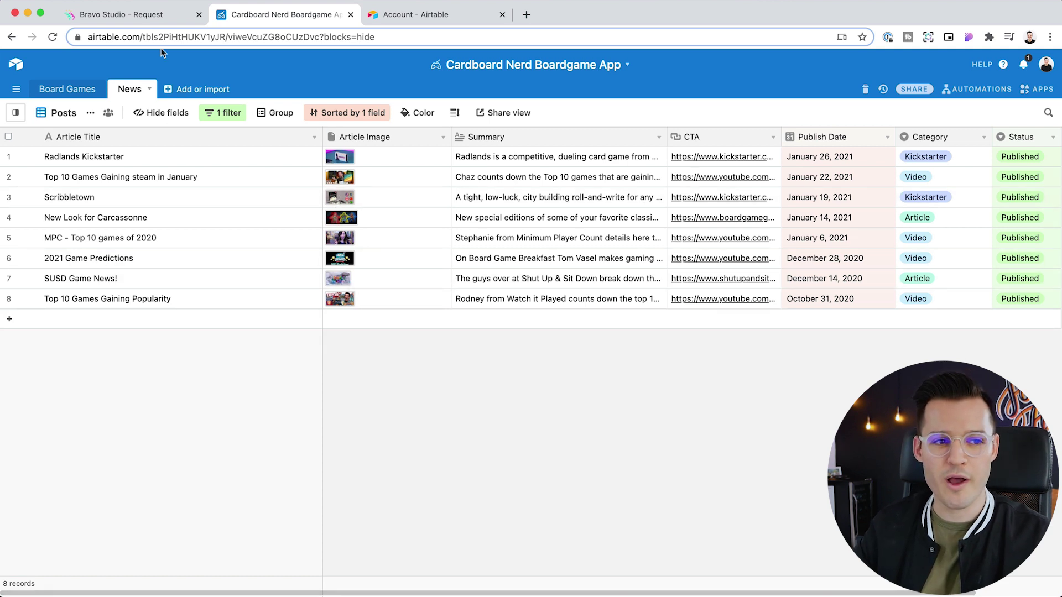
key("ctrl+shift+Tab")
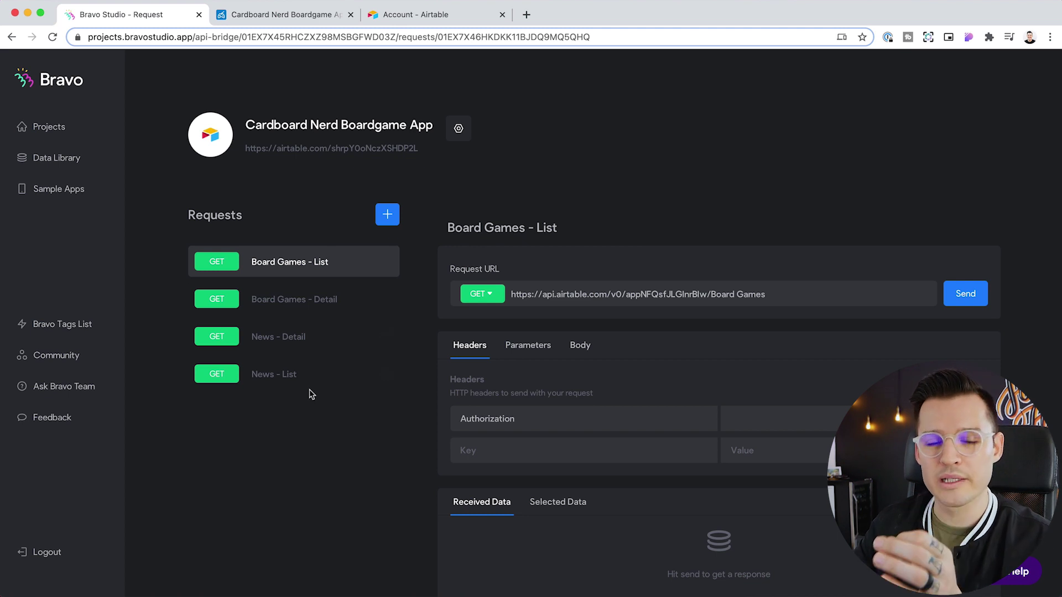
Click through the requests and highlight 'Board Games' at the end of the list request URL
left_click(307, 301)
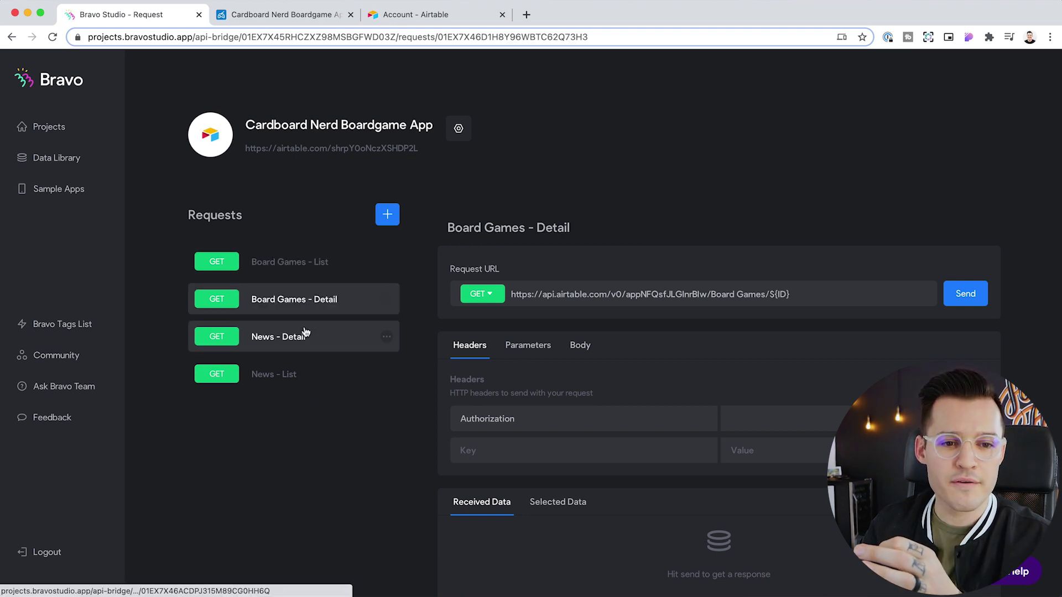
left_click(305, 334)
left_click(303, 261)
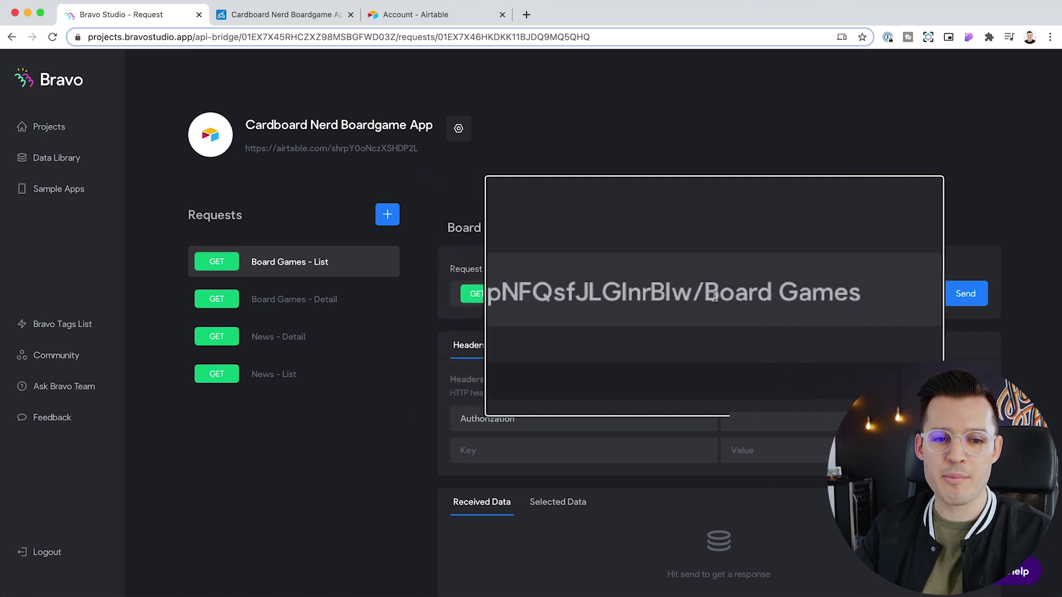
left_click_drag(710, 296, 770, 295)
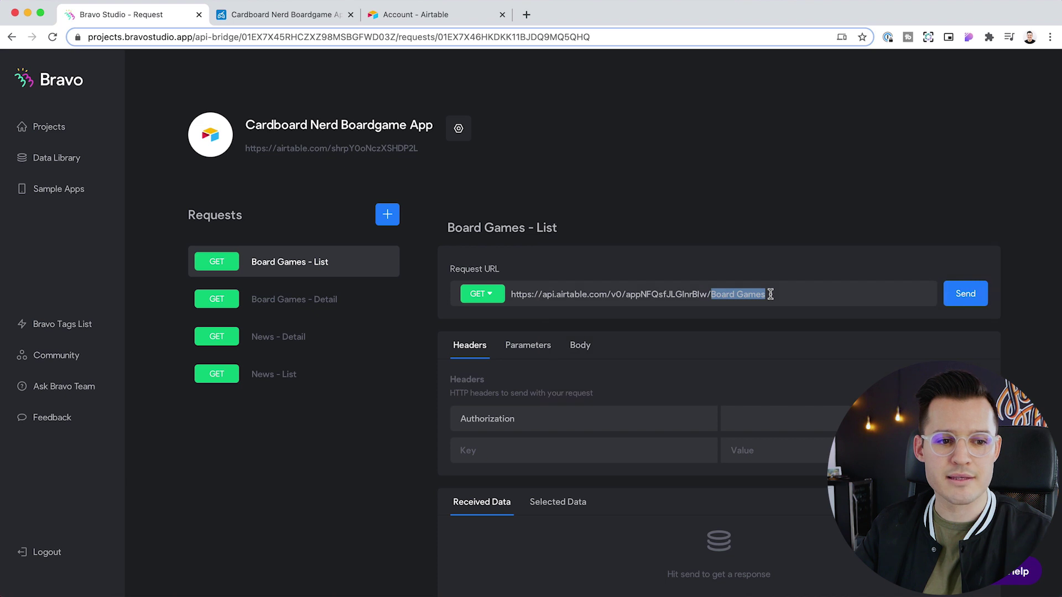
Highlight ${ID} in the Board Games - Detail URL, then go back to the Data Library
left_click(334, 302)
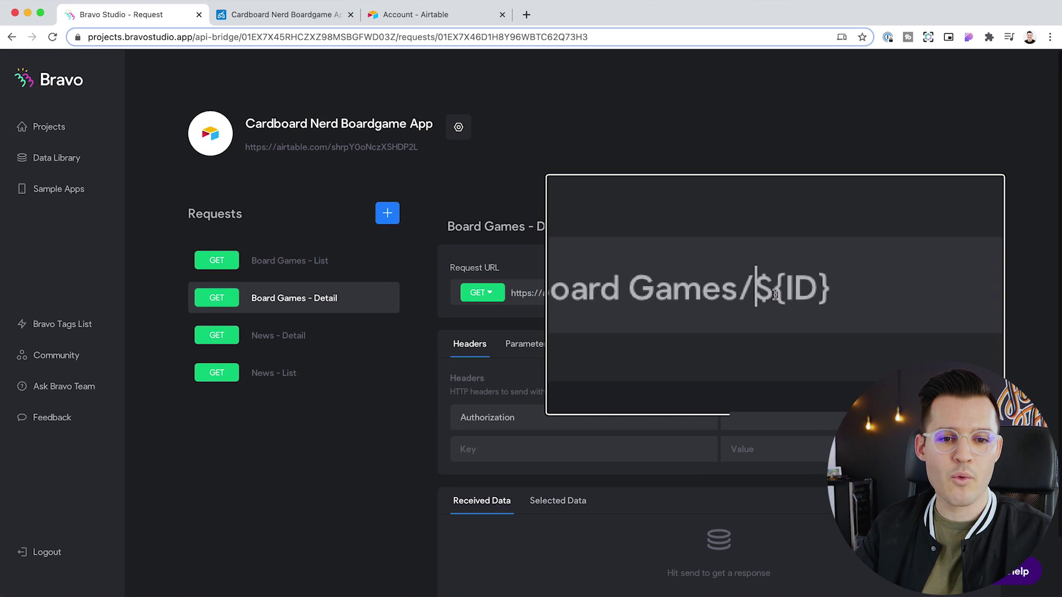
left_click_drag(755, 293, 791, 293)
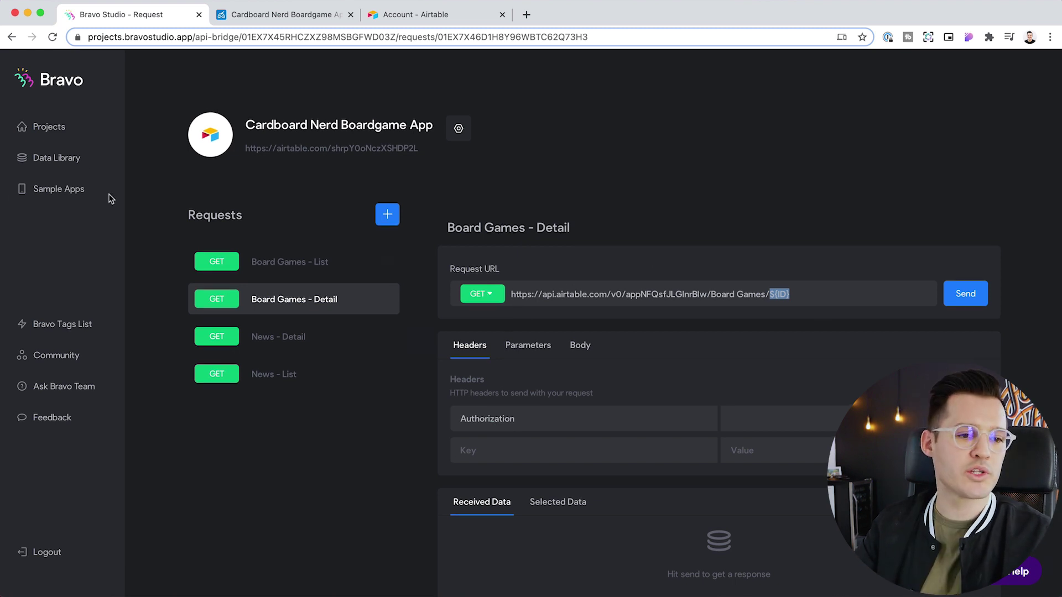
left_click(69, 158)
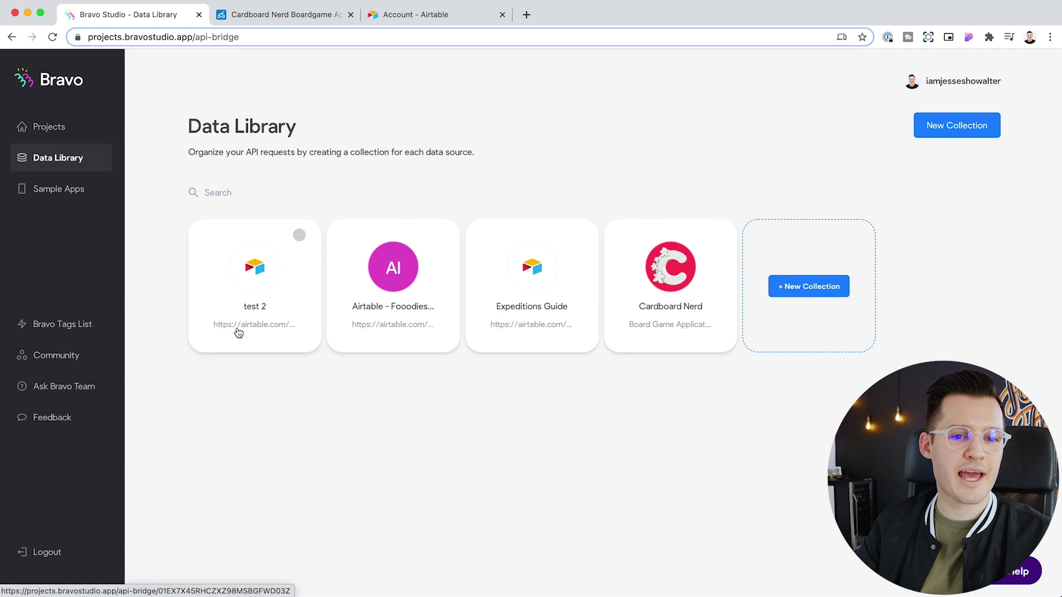
Create a Custom API collection for test board games, described as 'test for the youtube series'
left_click(808, 285)
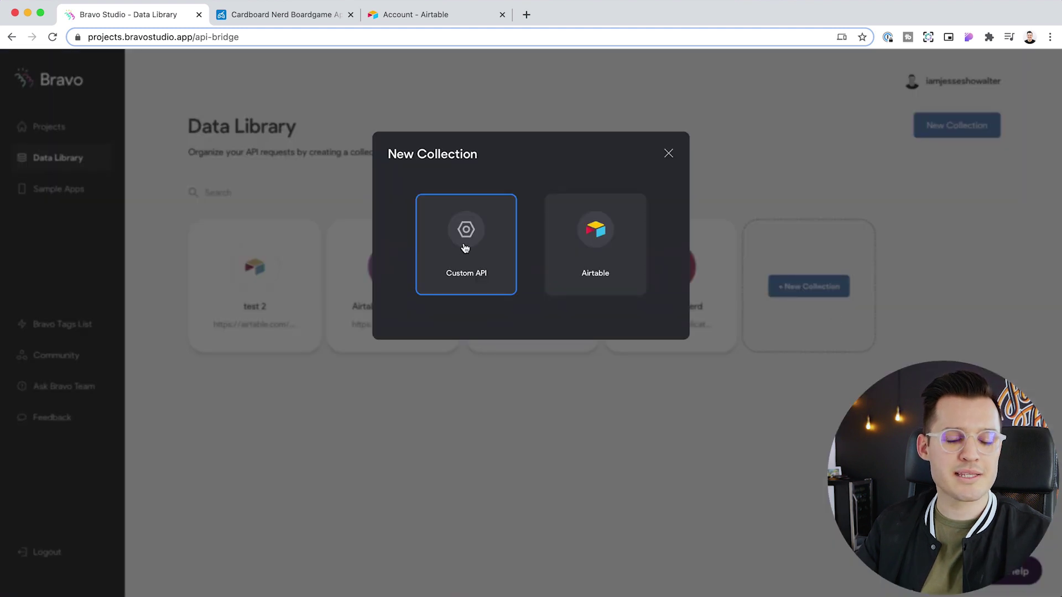
left_click(460, 229)
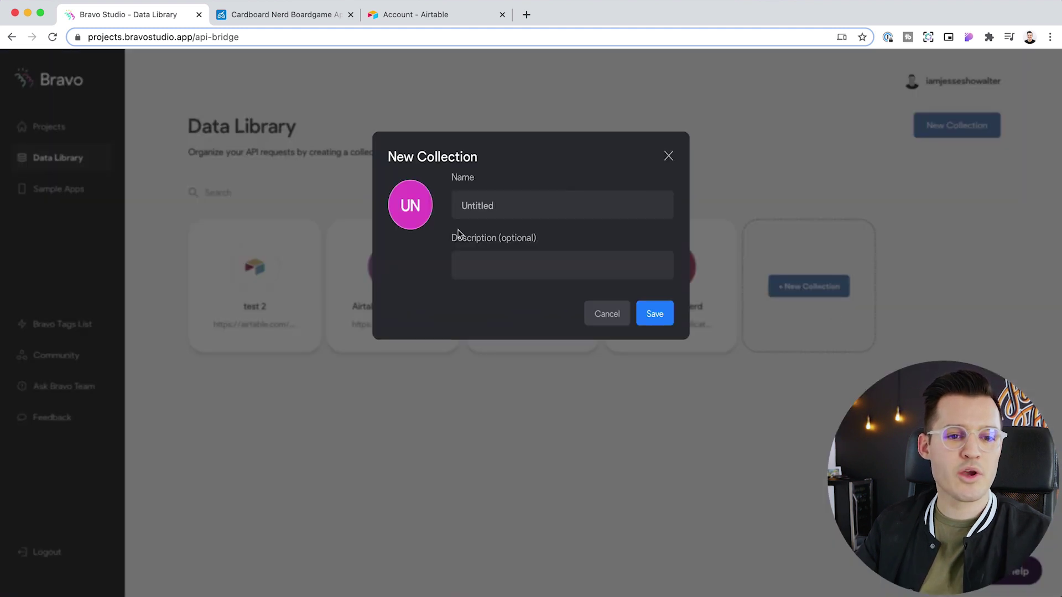
double_click(508, 198)
type("Jesse test board games")
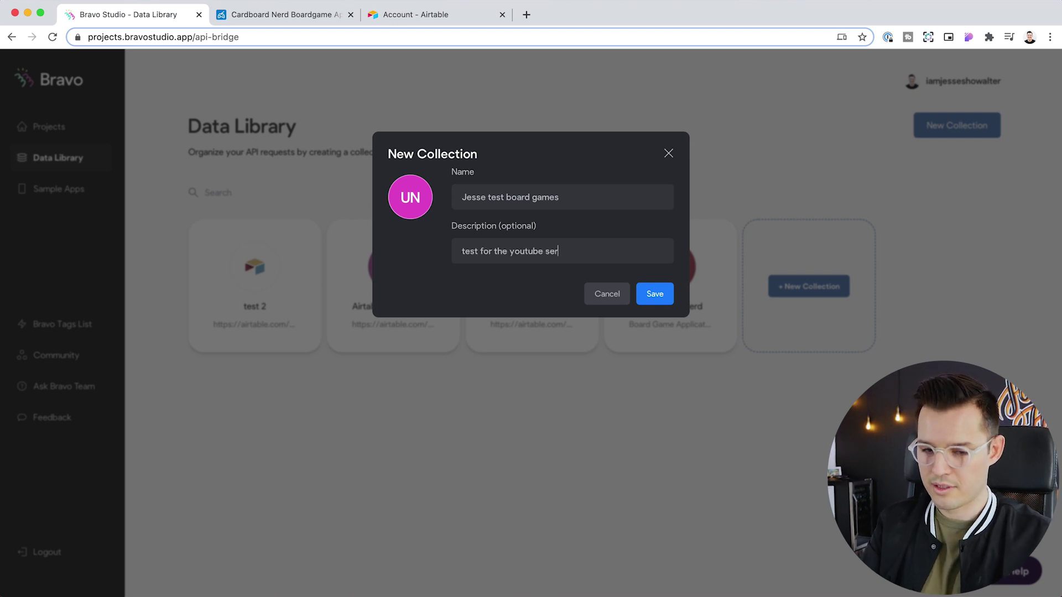
left_click(651, 292)
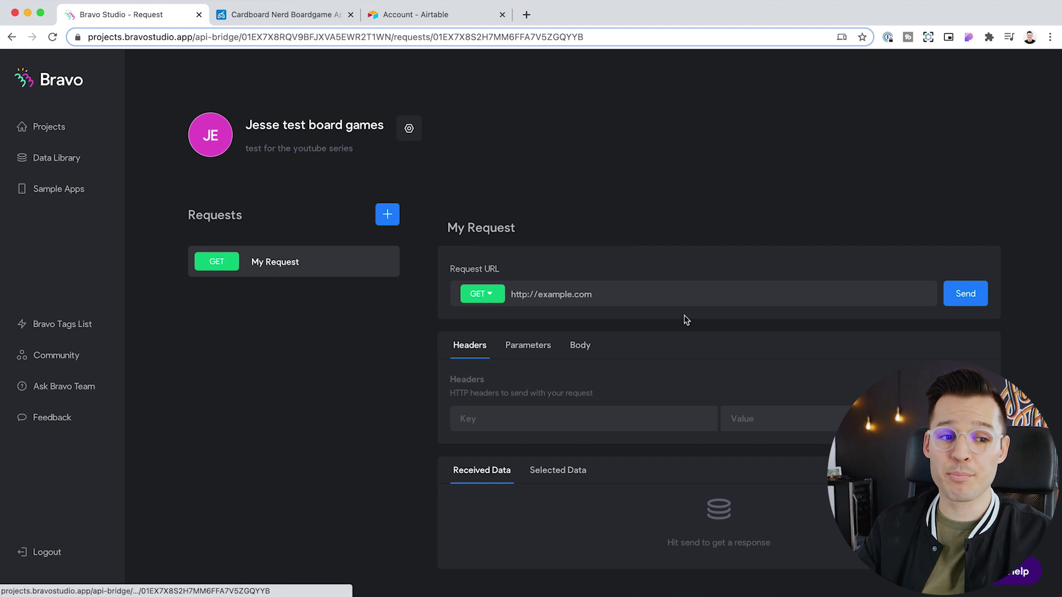
triple_click(511, 229)
type("Boardg")
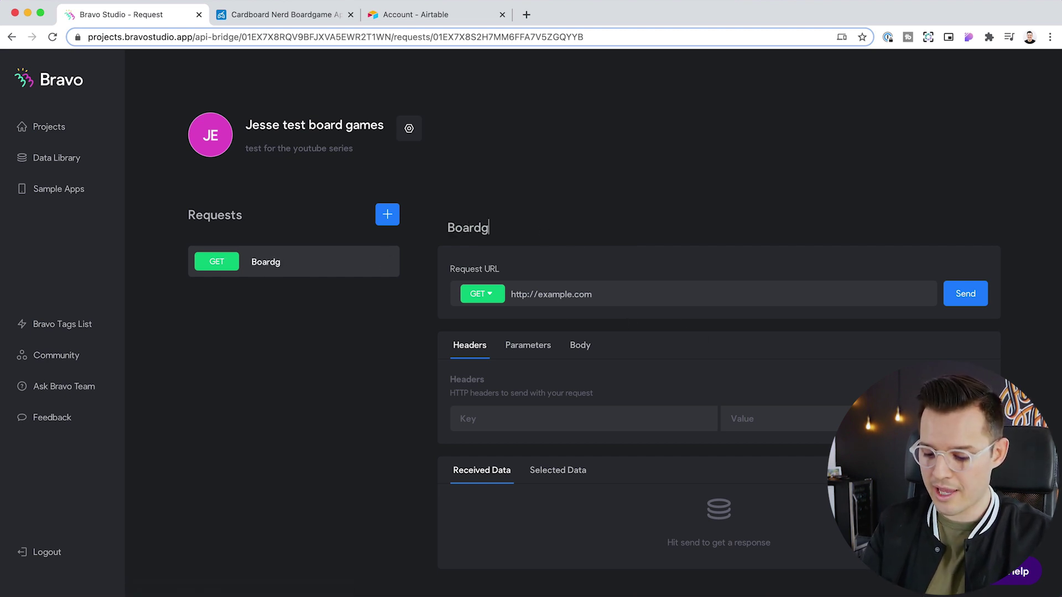
type("ames List")
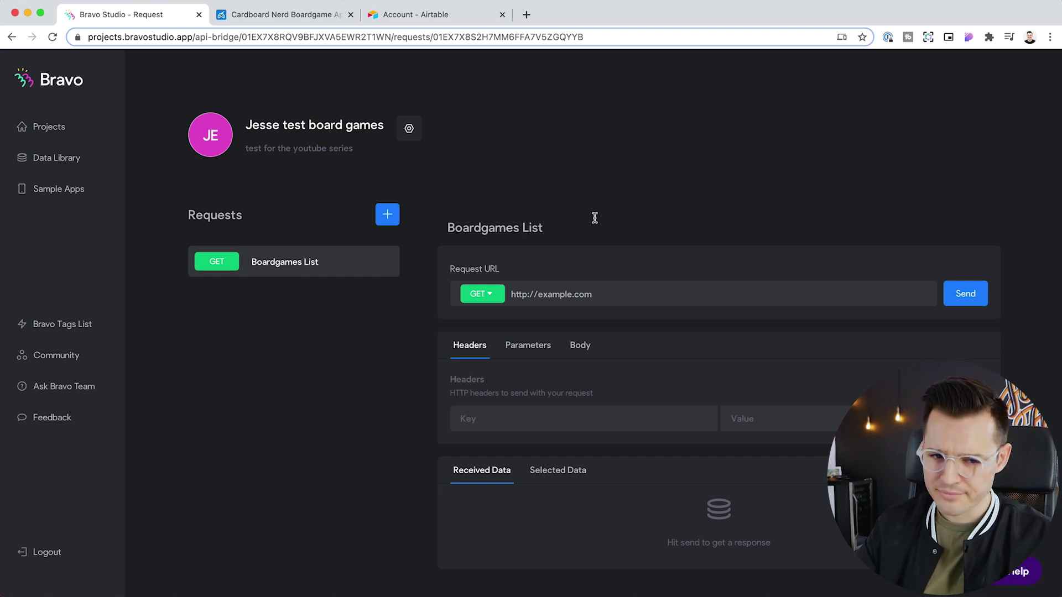
left_click(492, 297)
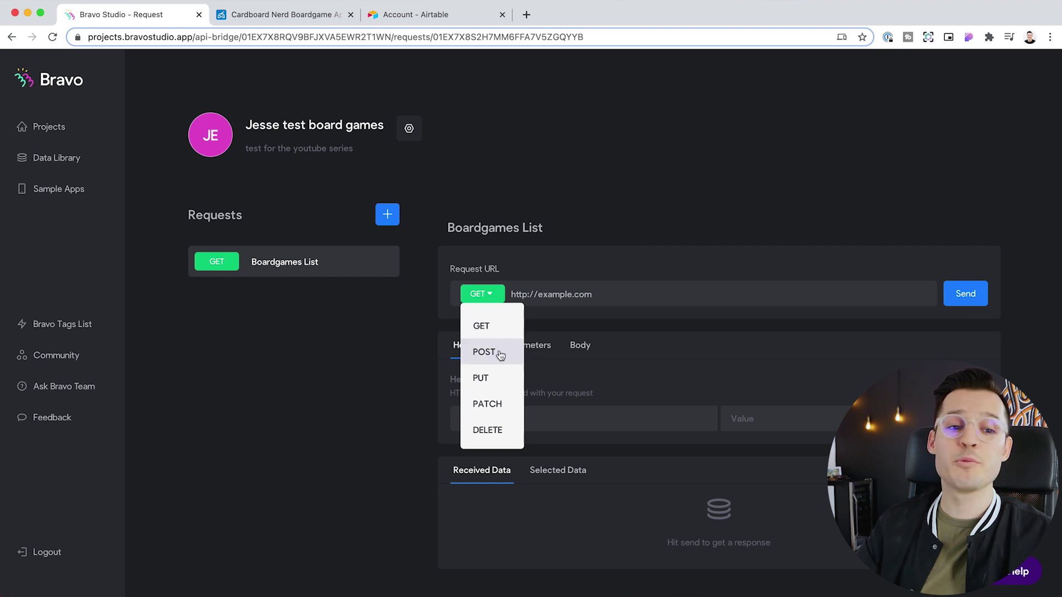
left_click(590, 232)
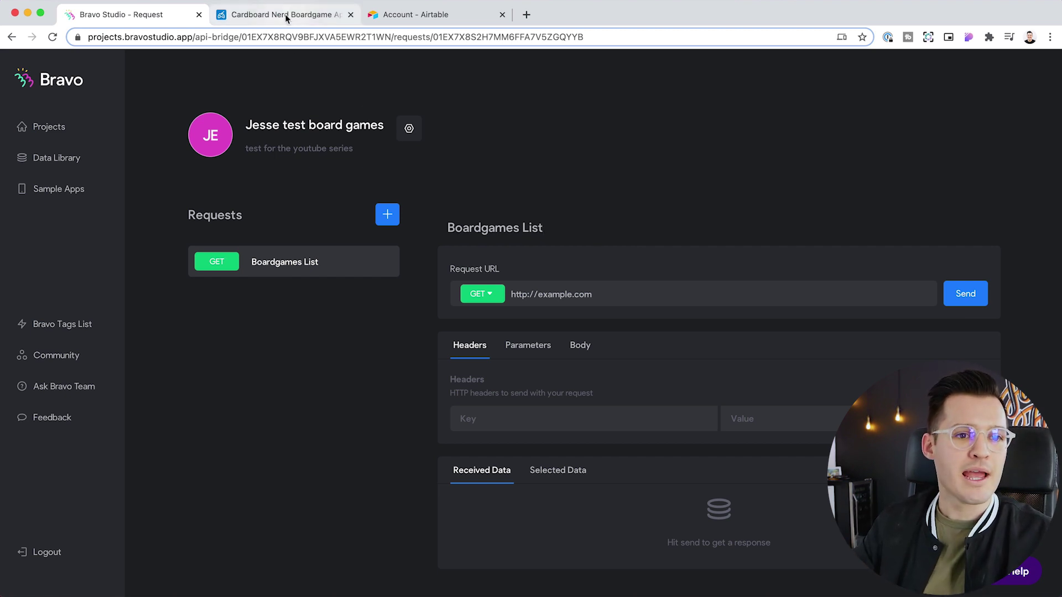
Open the Cardboard Nerd base's API documentation from Airtable's help menu
key("ctrl+Tab")
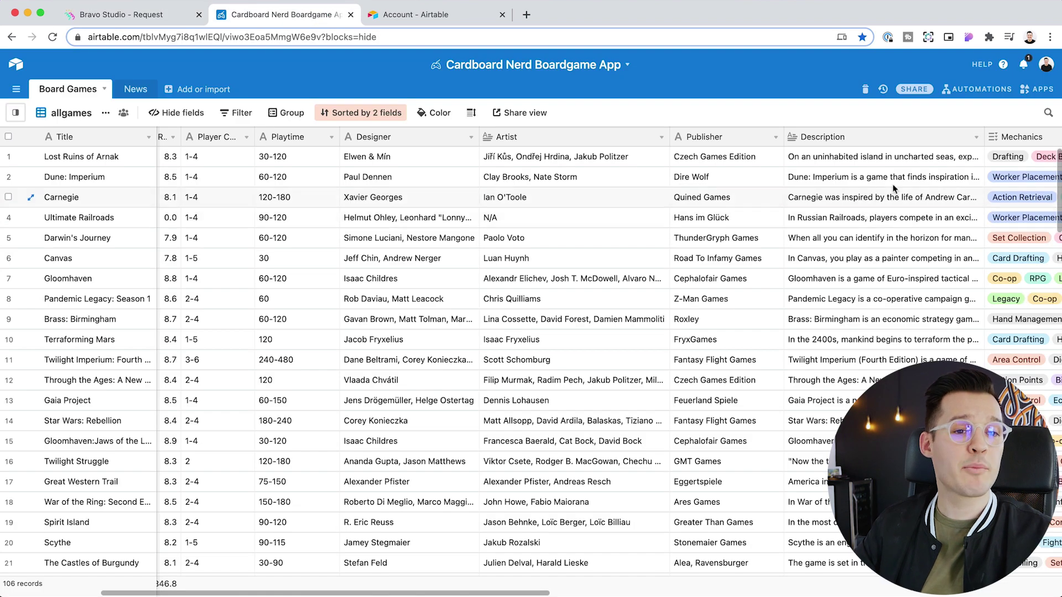
left_click(987, 67)
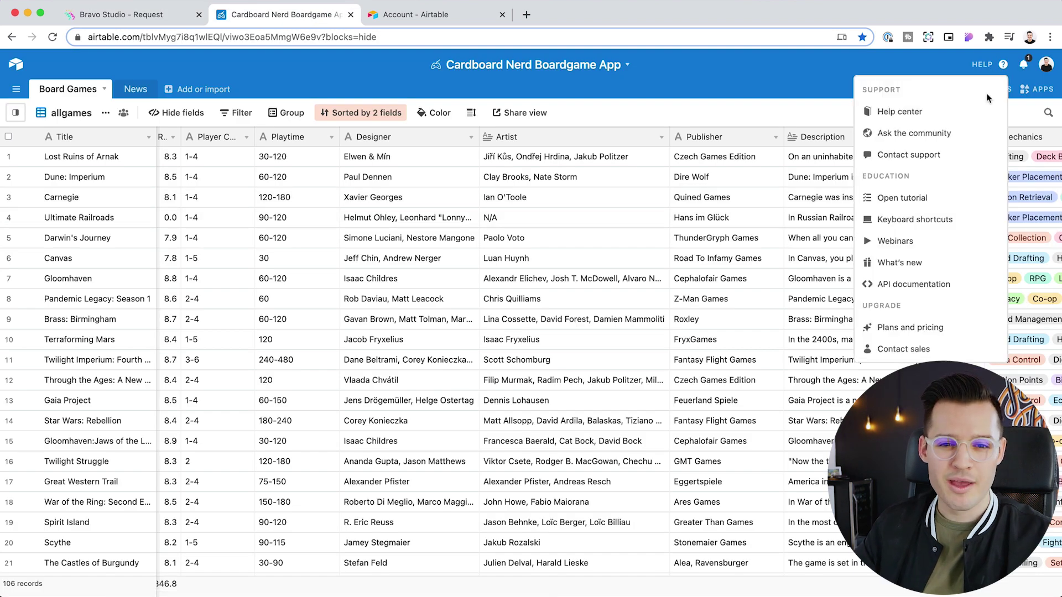
left_click(924, 285)
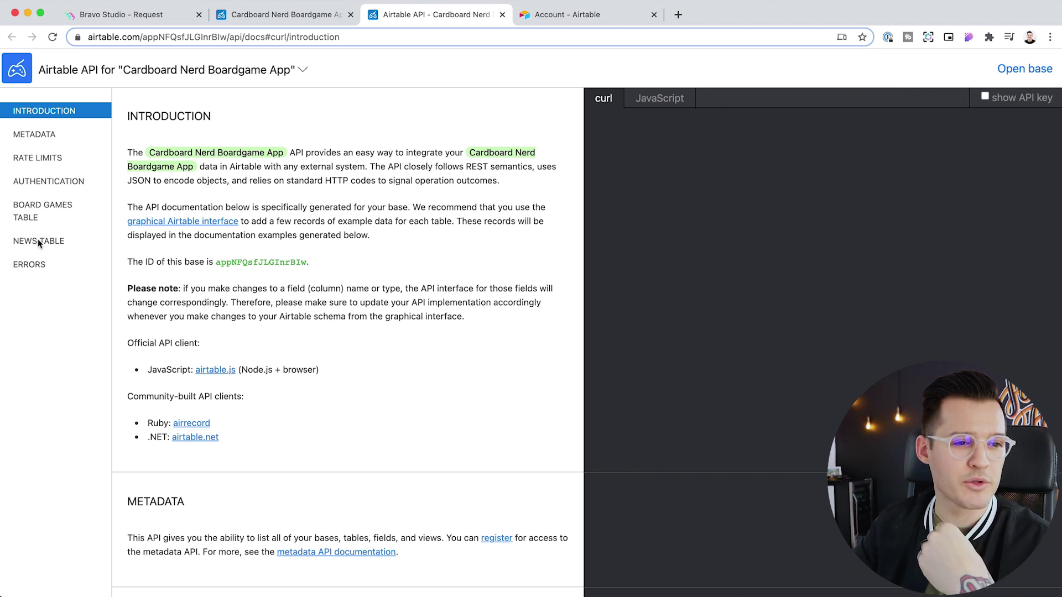
Select the example request URL in the Board Games List records section
left_click(31, 210)
left_click(43, 337)
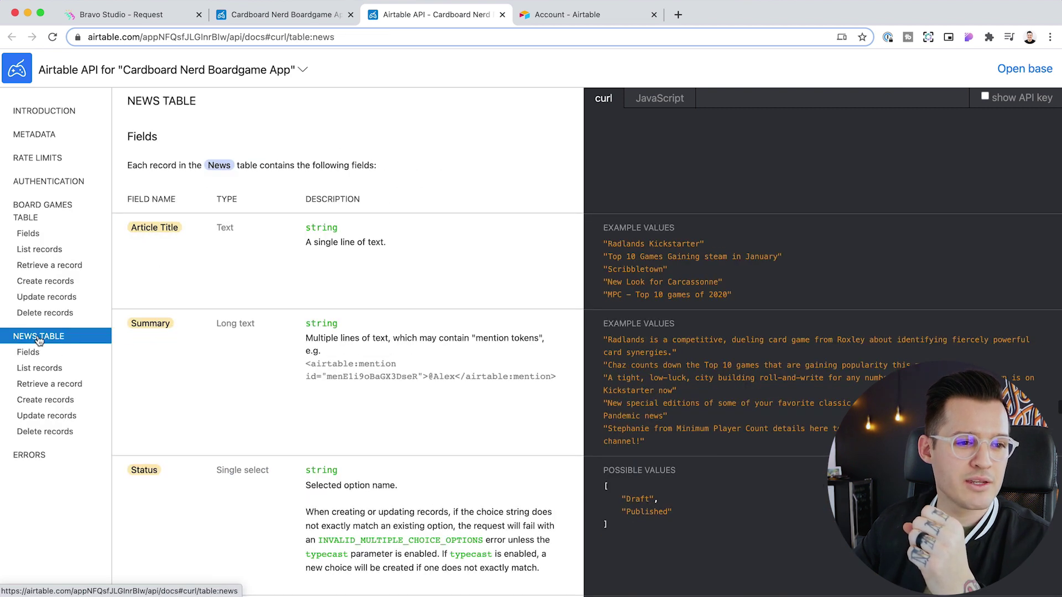
left_click(35, 215)
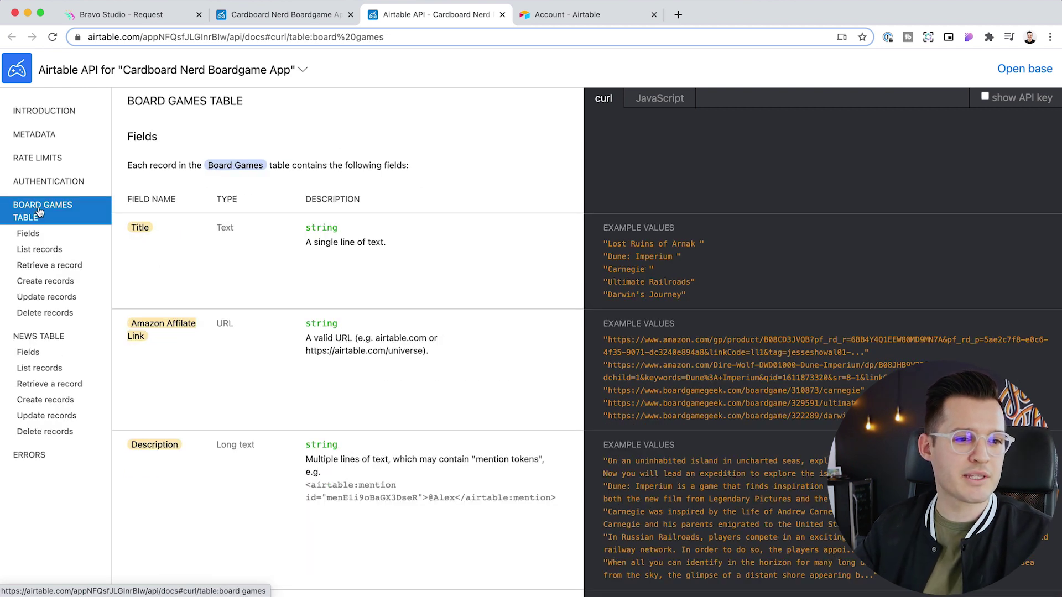
left_click(52, 254)
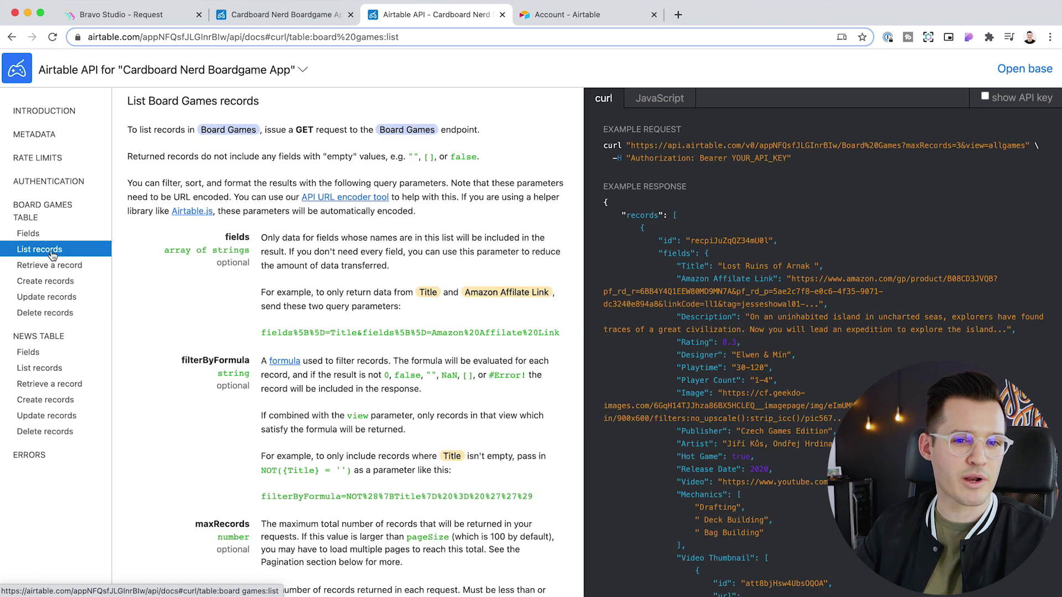
left_click_drag(631, 145, 644, 144)
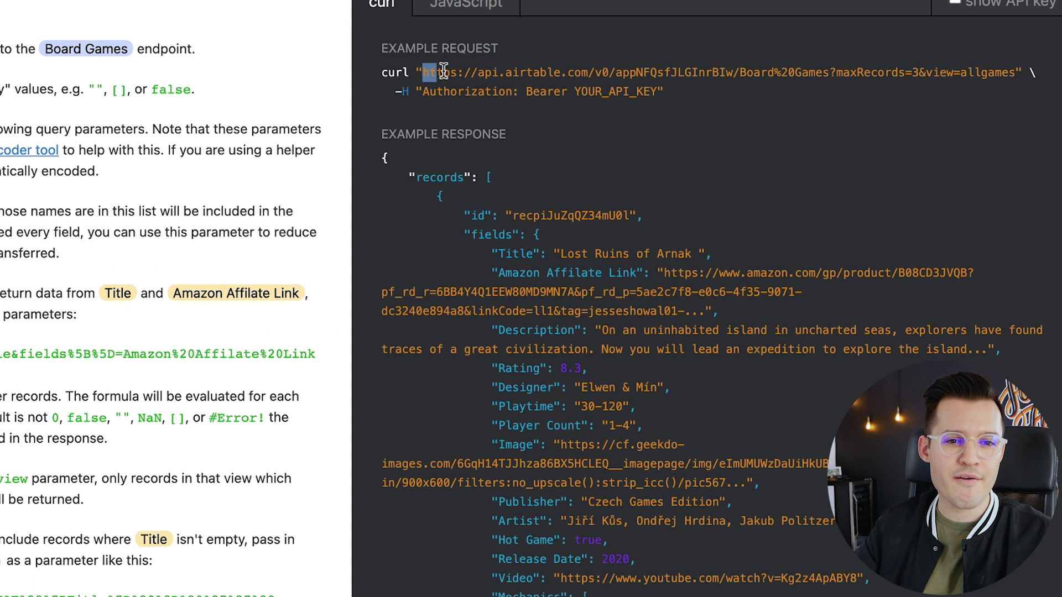
left_click_drag(443, 71, 1014, 74)
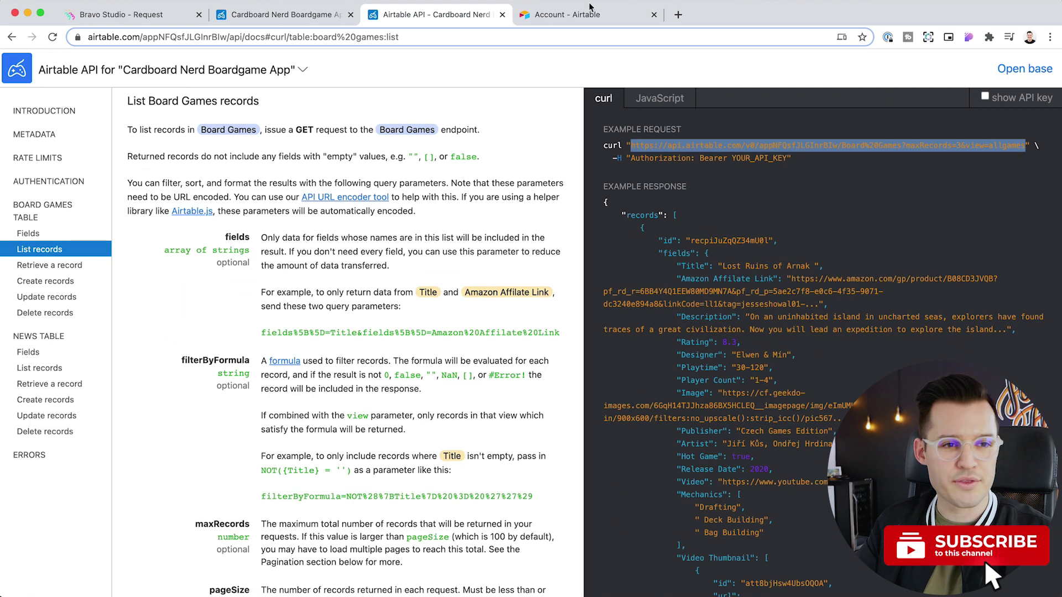
left_click(104, 17)
Paste the Airtable Board Games URL as the request URL and remove 'maxRecords=3&', leaving ?view=allgames
triple_click(612, 294)
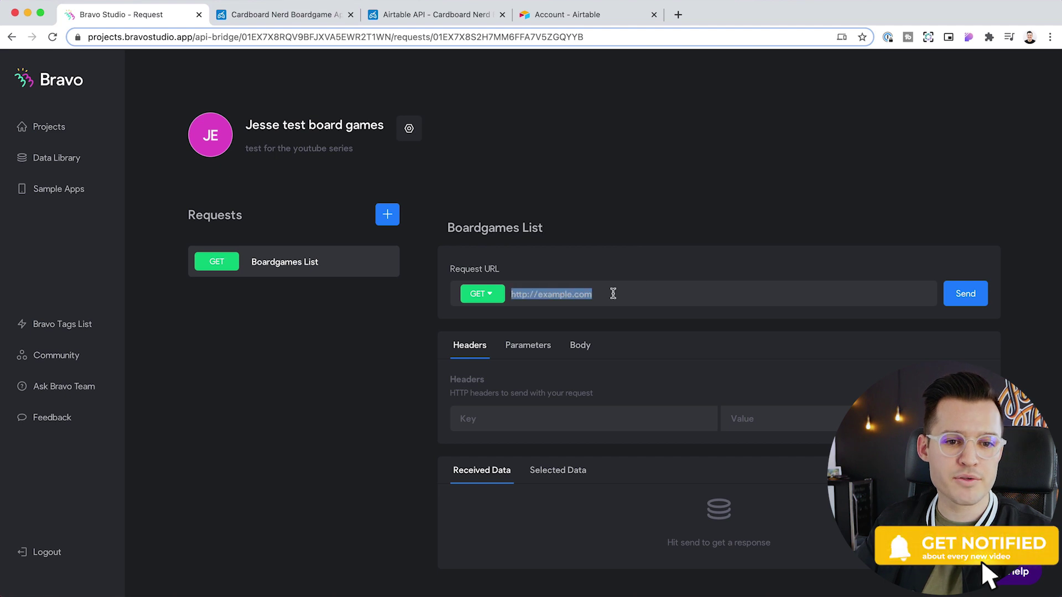
type("https://api.airtable.com/v0/appNFQsfJLGlnrBlw/Board%20Games?maxRecords=3&view=allgames")
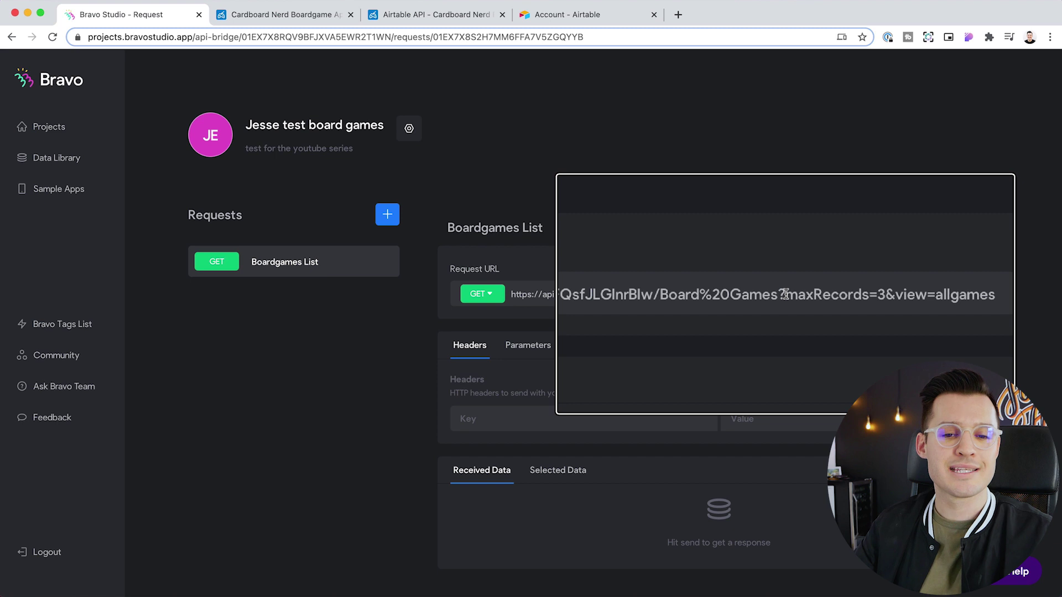
left_click_drag(785, 294, 841, 294)
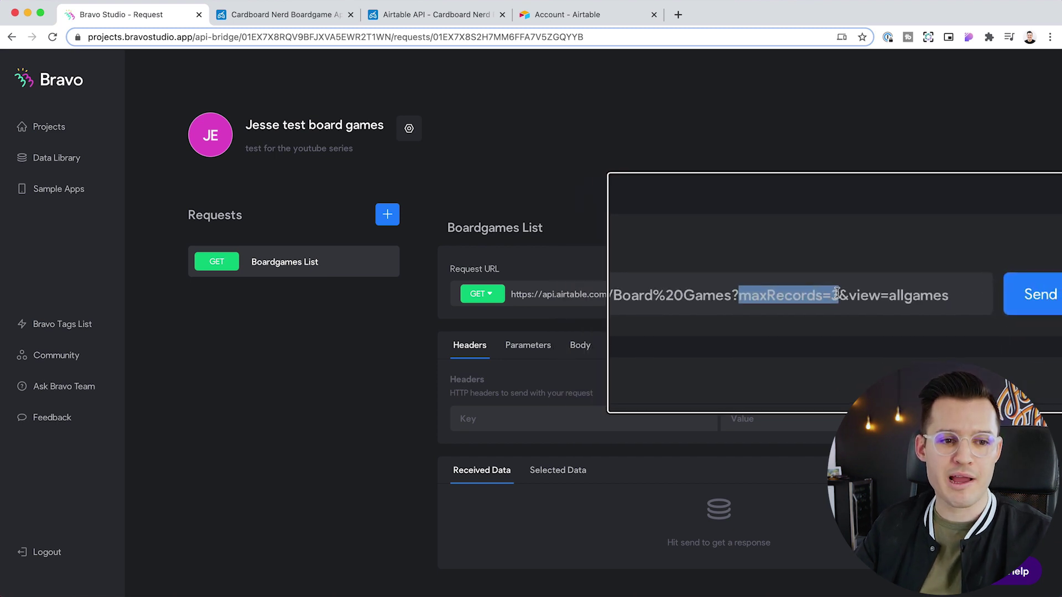
key("BackSpace")
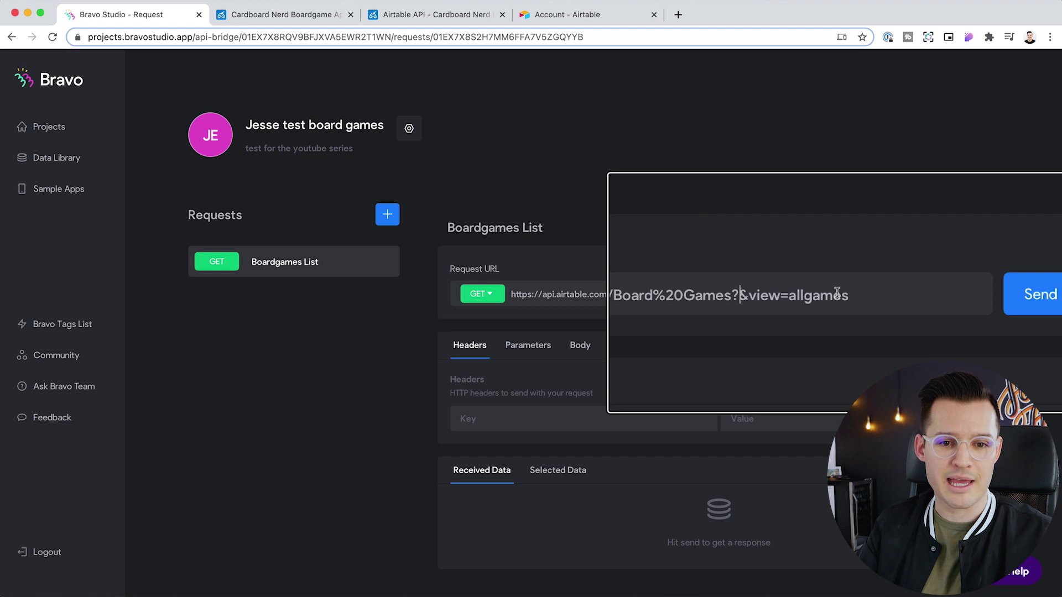
key("Right")
key("BackSpace")
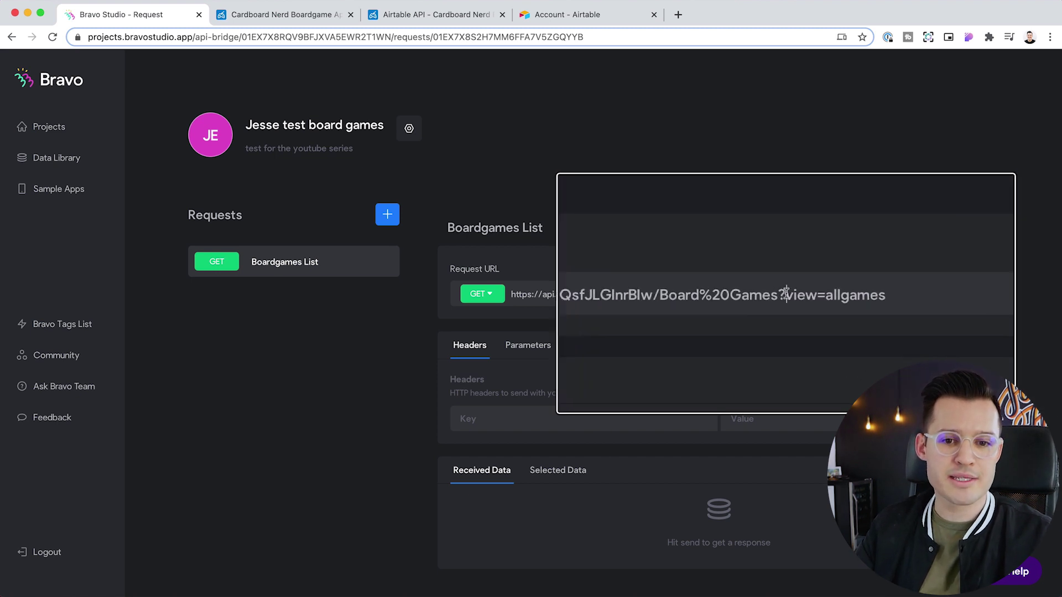
left_click_drag(788, 294, 837, 292)
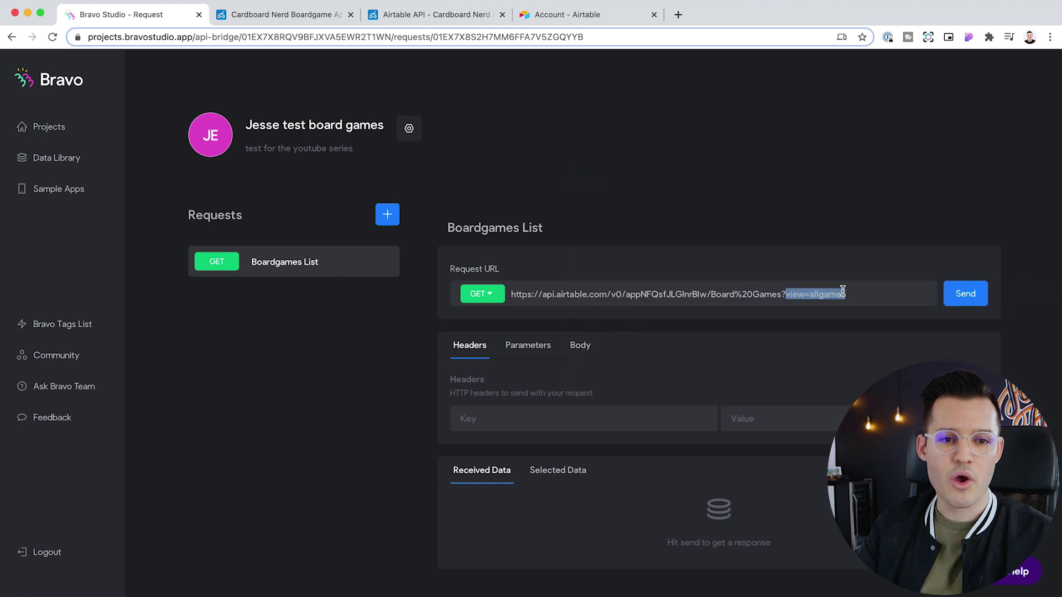
left_click(266, 15)
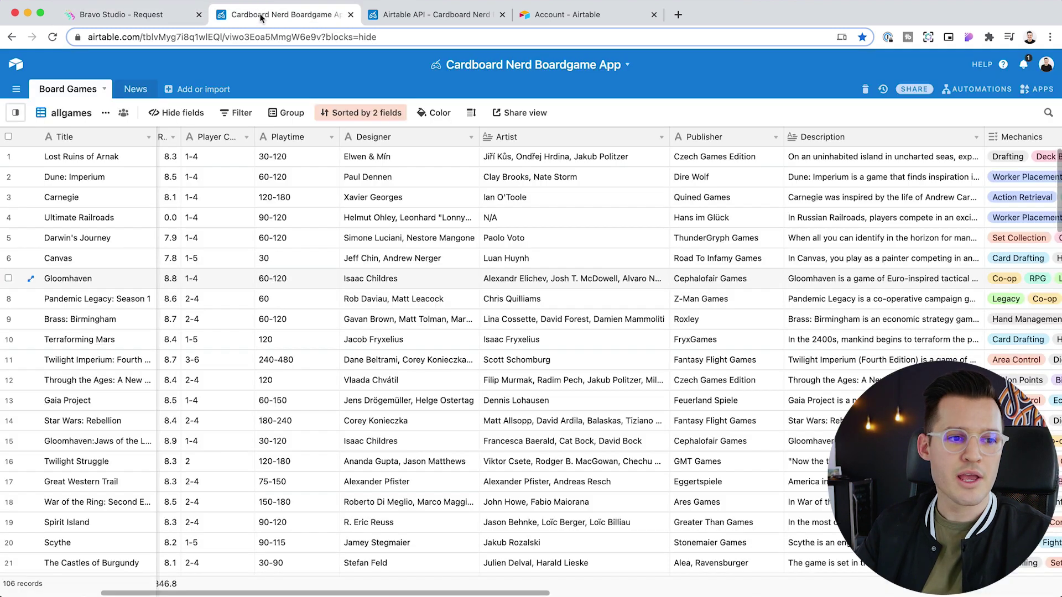
Show the Airtable views list: allgames, hotgames, top100, cat-workerplacement and cat-dicerolling
left_click(16, 113)
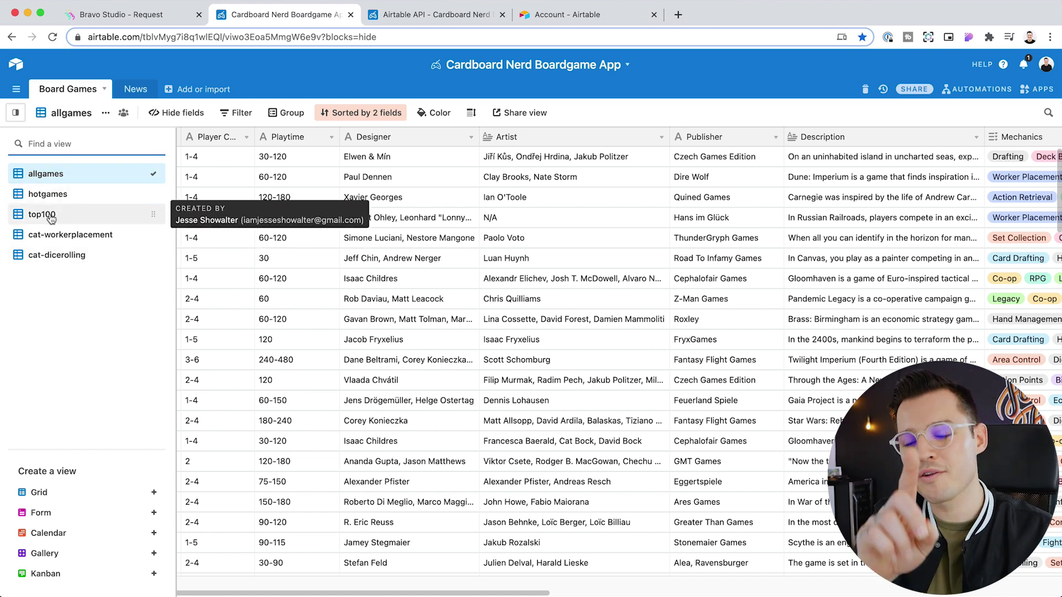
left_click(124, 15)
left_click(855, 289)
Change the URL's view to top100 and send the request, getting 401 Authorization required
key("BackSpace")
key("BackSpace")
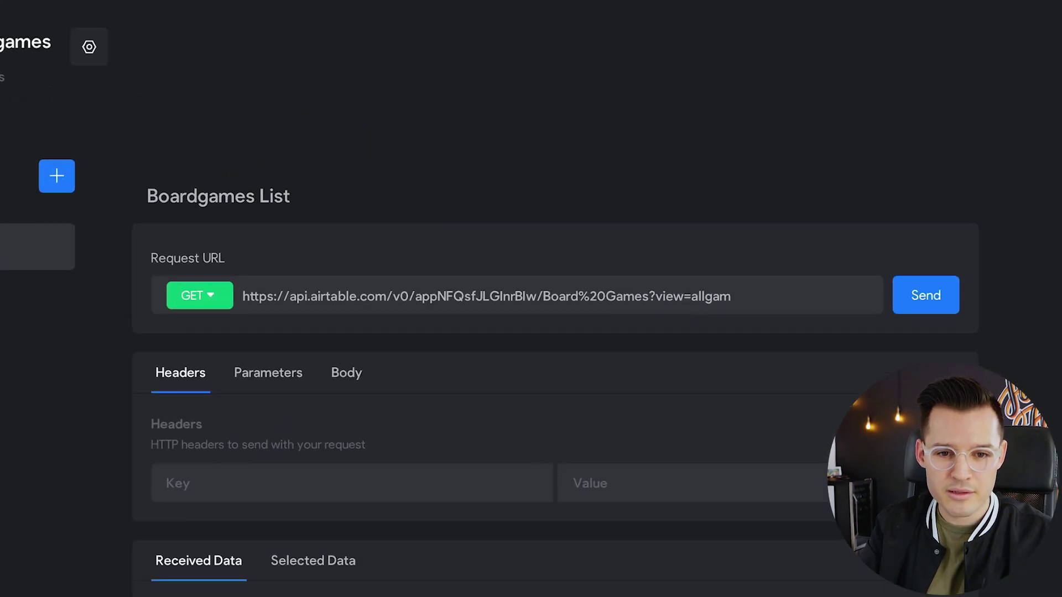
type("top1")
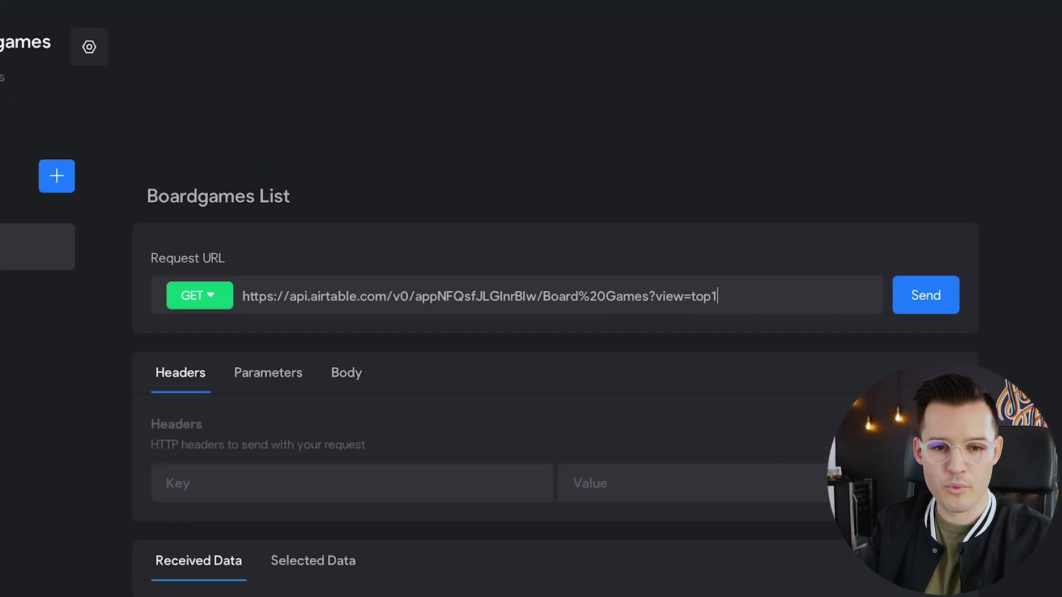
type("00")
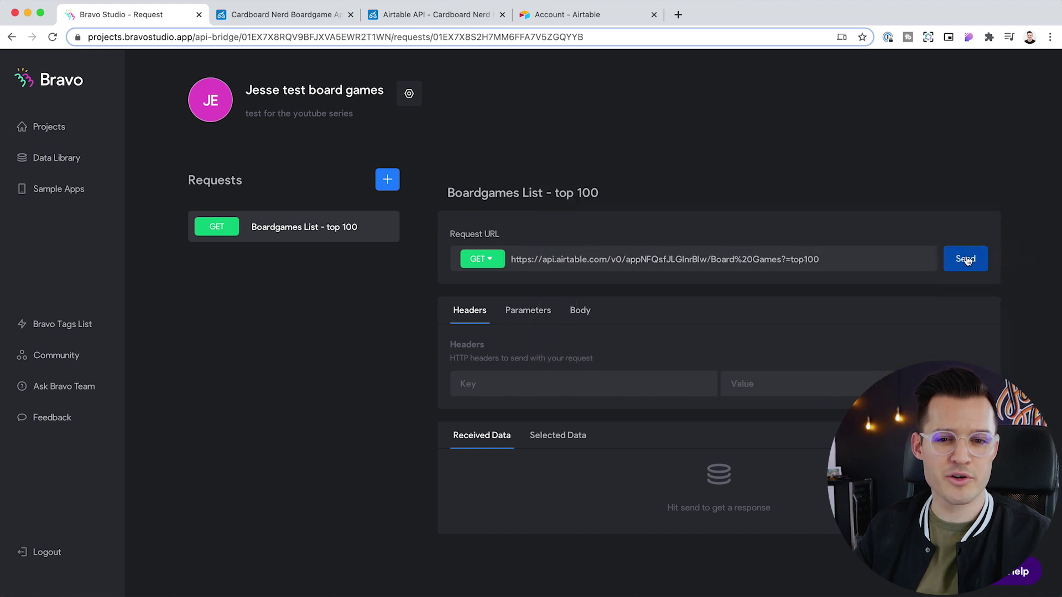
left_click(965, 259)
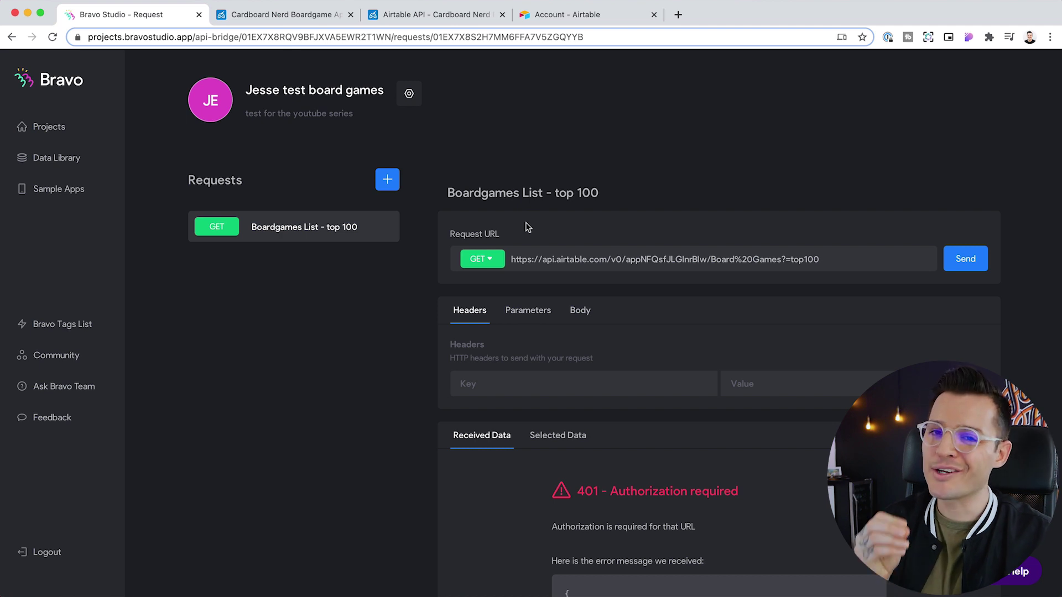
Choose Bearer as the authentication type in the collection's Authentication settings
left_click(408, 95)
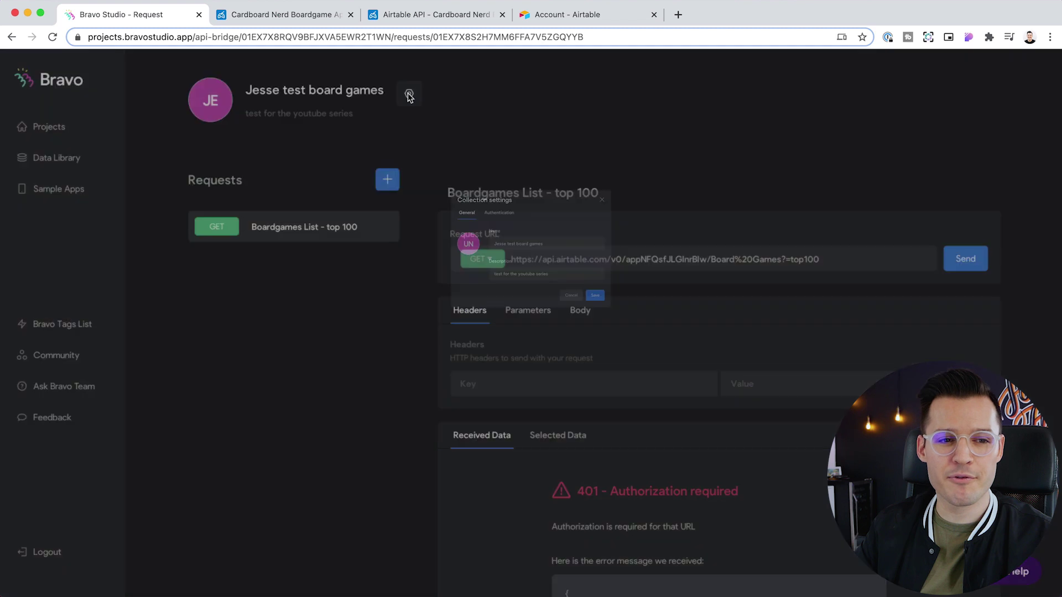
left_click(464, 178)
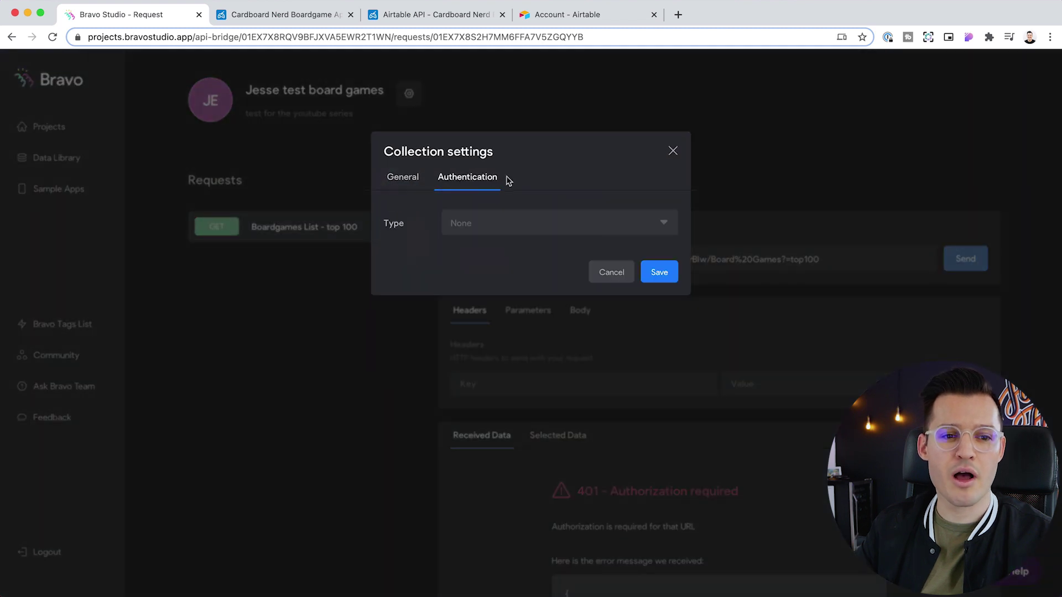
left_click(557, 232)
left_click(498, 302)
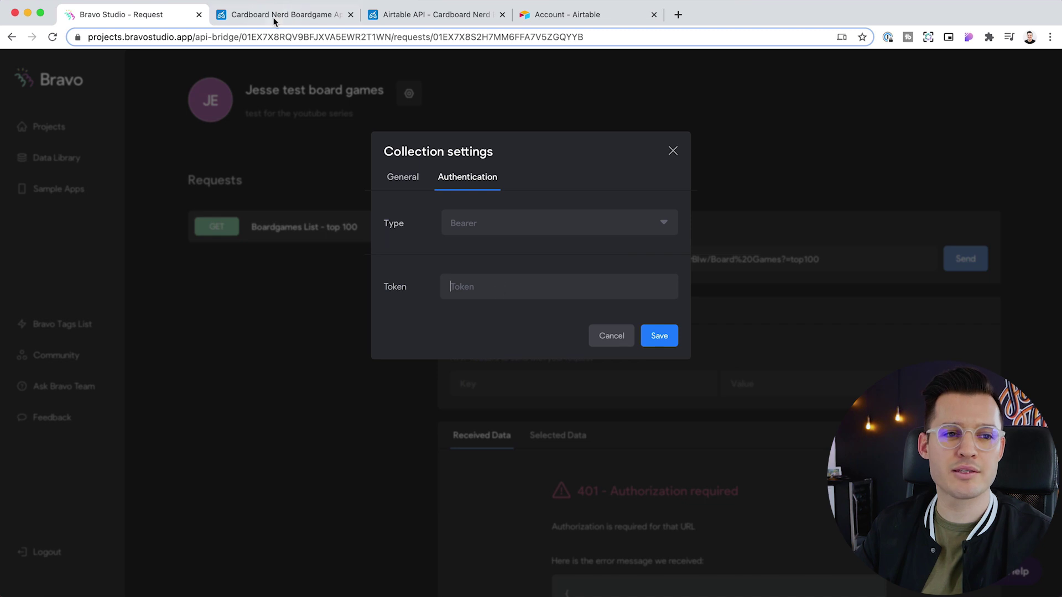
left_click(415, 16)
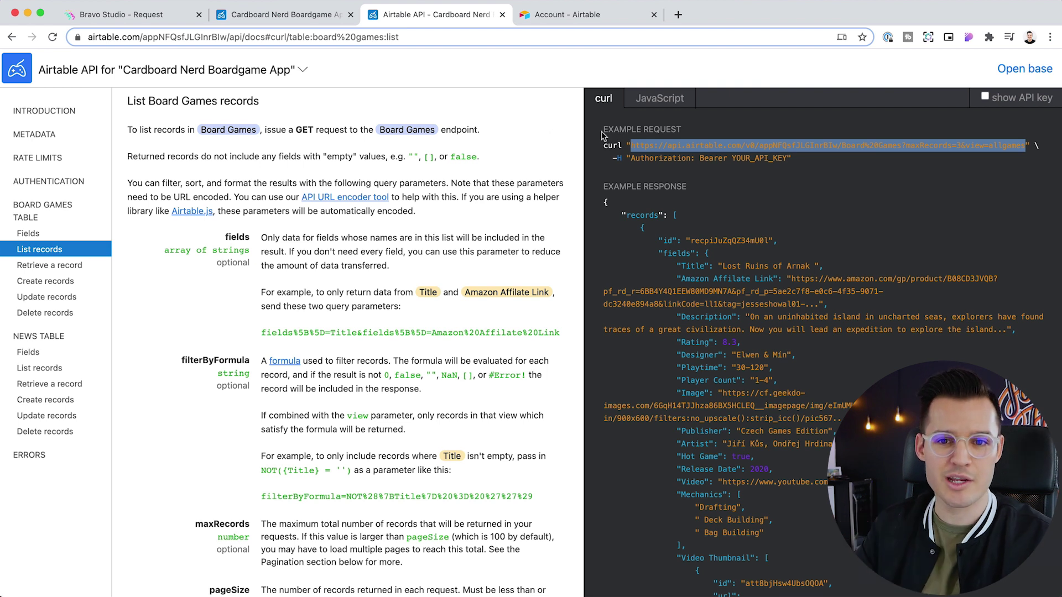
Turn on 'show API key' so Airtable's example request displays the real key
left_click(724, 173)
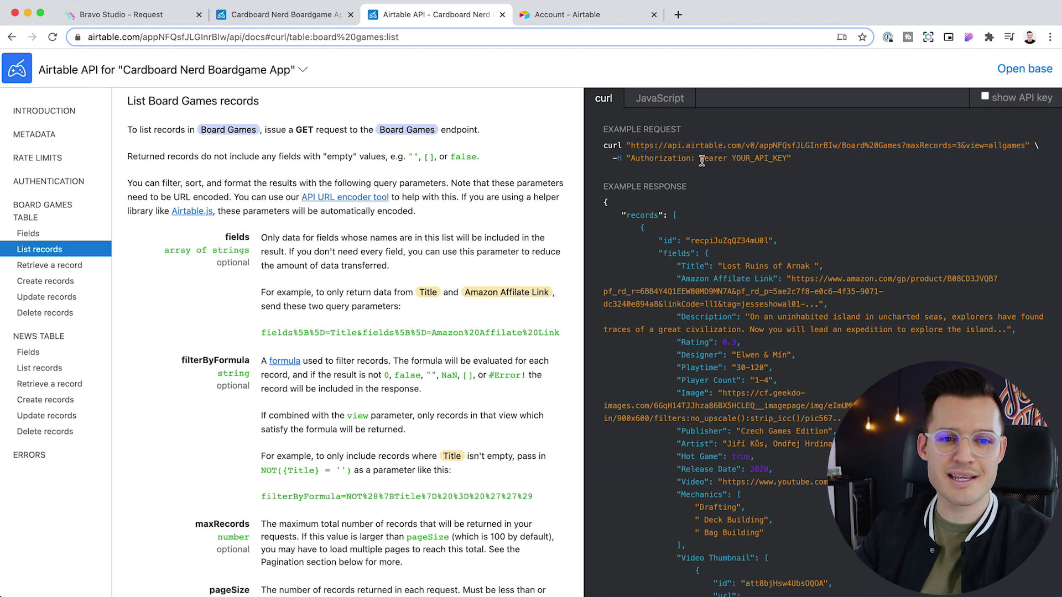
left_click_drag(731, 159, 784, 159)
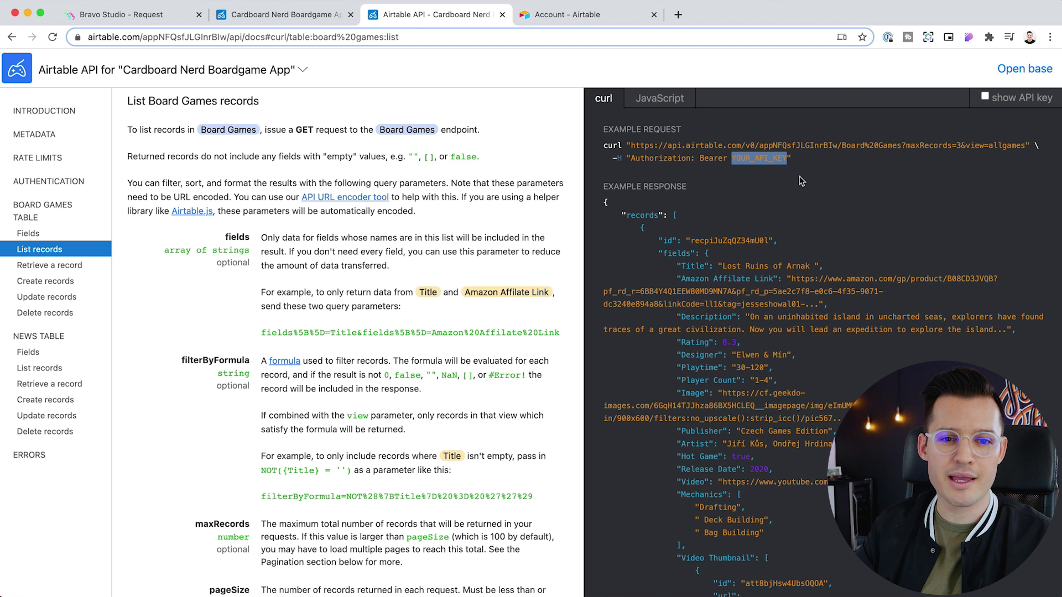
left_click(804, 170)
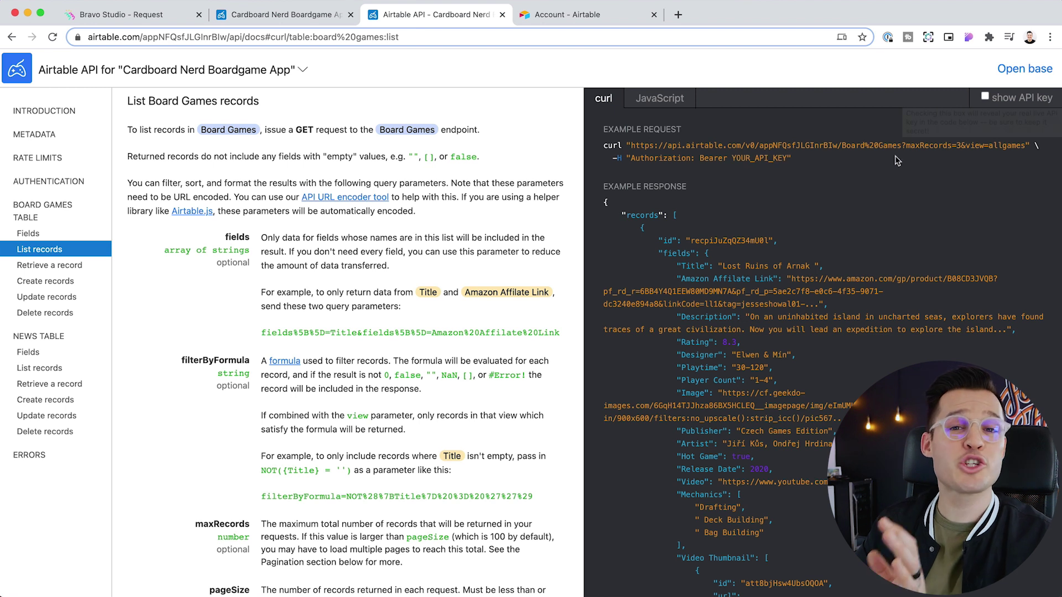
left_click(985, 97)
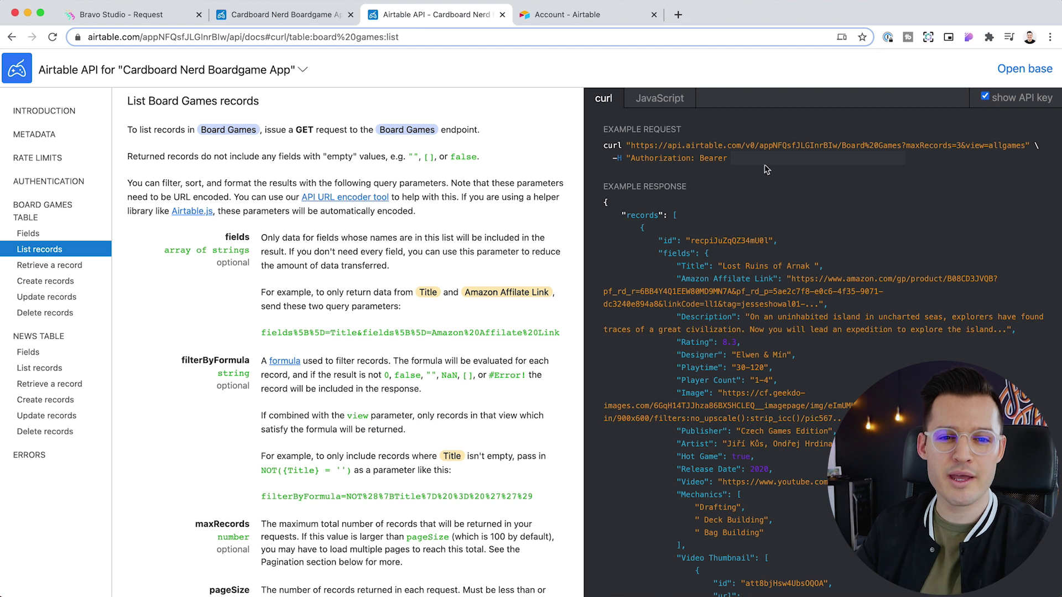
left_click(153, 21)
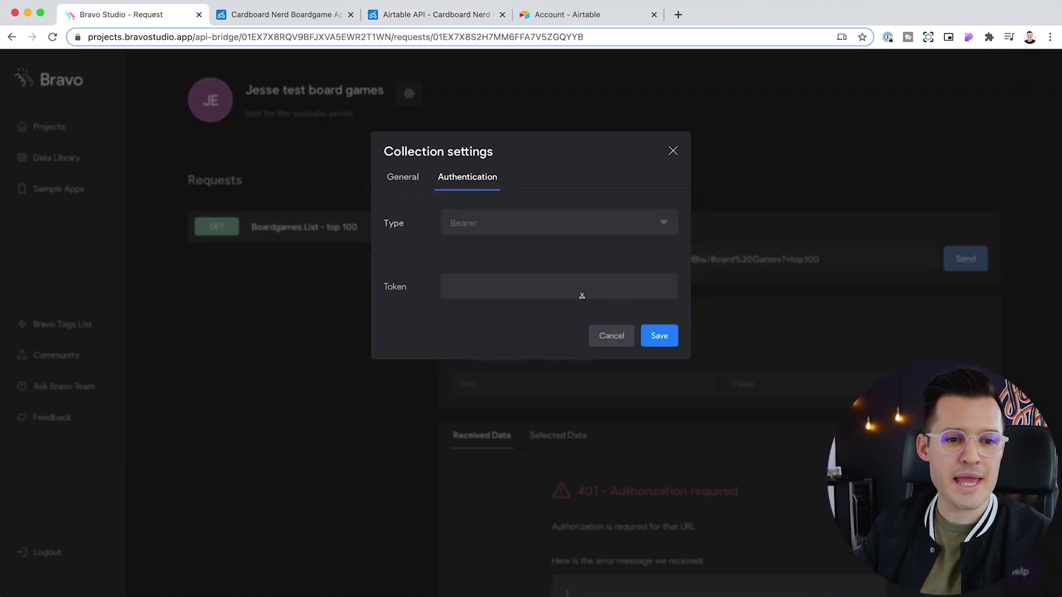
Save the Bearer settings and resend the top 100 request to receive board game records
left_click(659, 336)
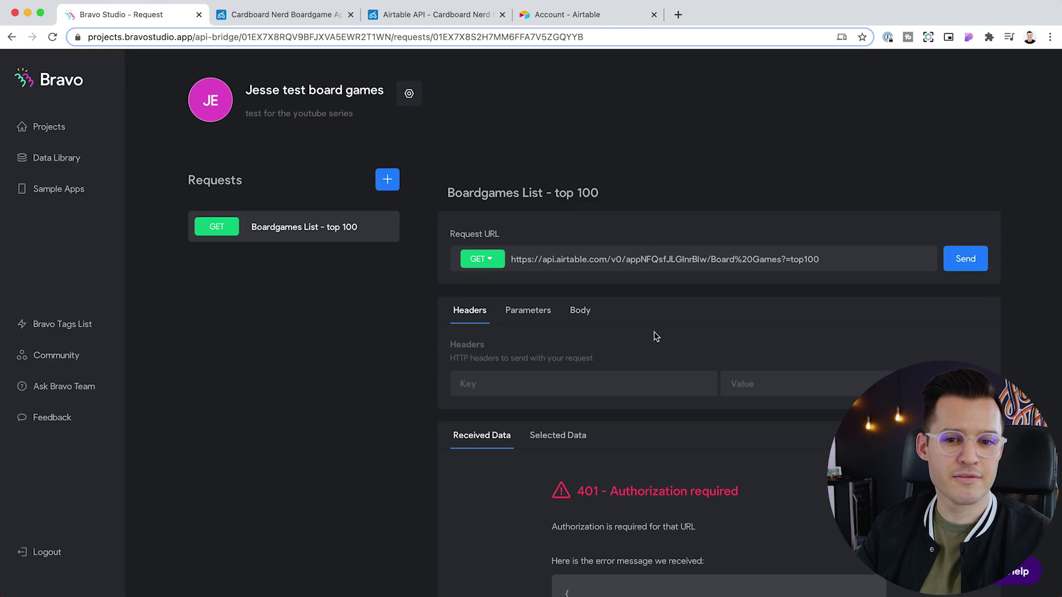
left_click(966, 260)
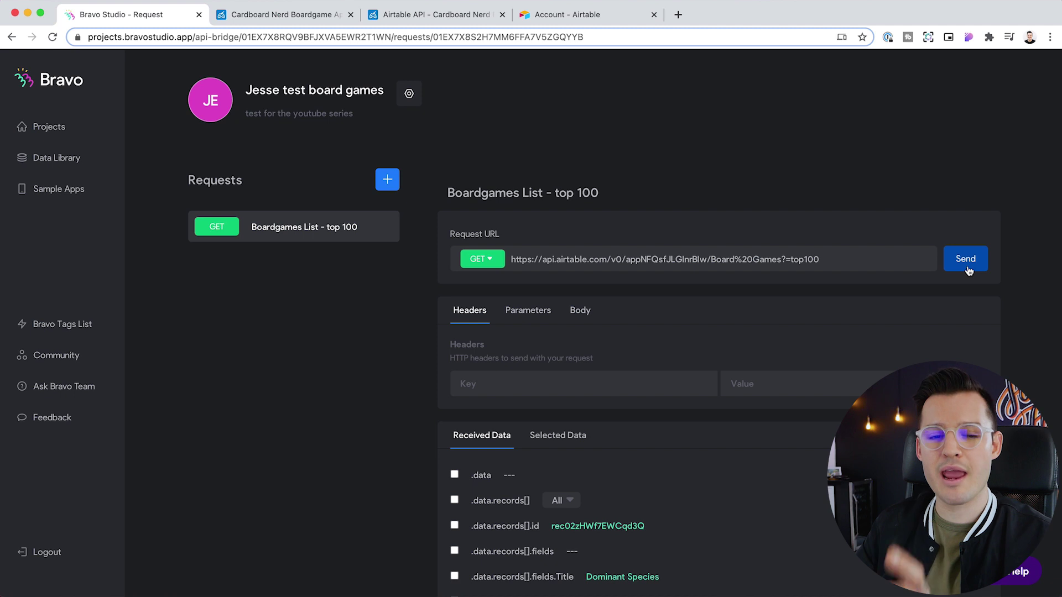
scroll(315, 501, "down", 15)
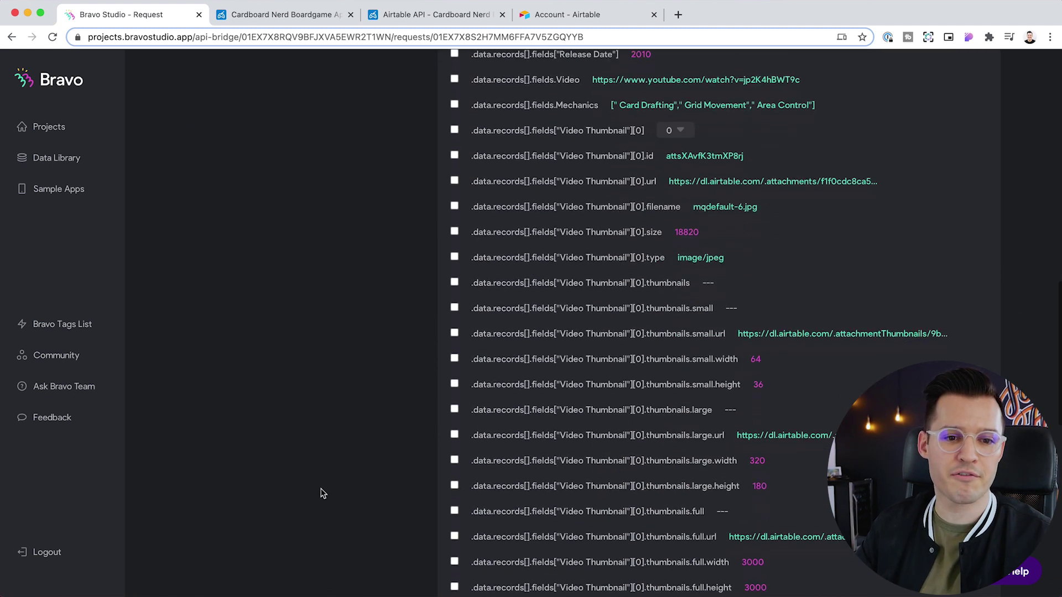
scroll(323, 494, "down", 10)
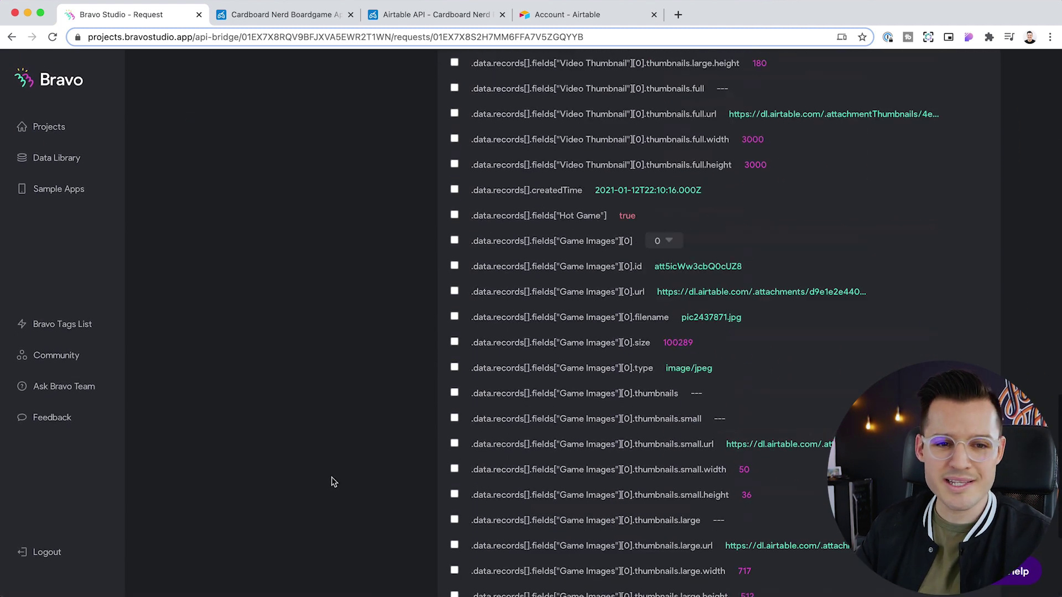
scroll(331, 482, "up", 20)
Include the Amazon Affiliate Link field from the received records
left_click(288, 15)
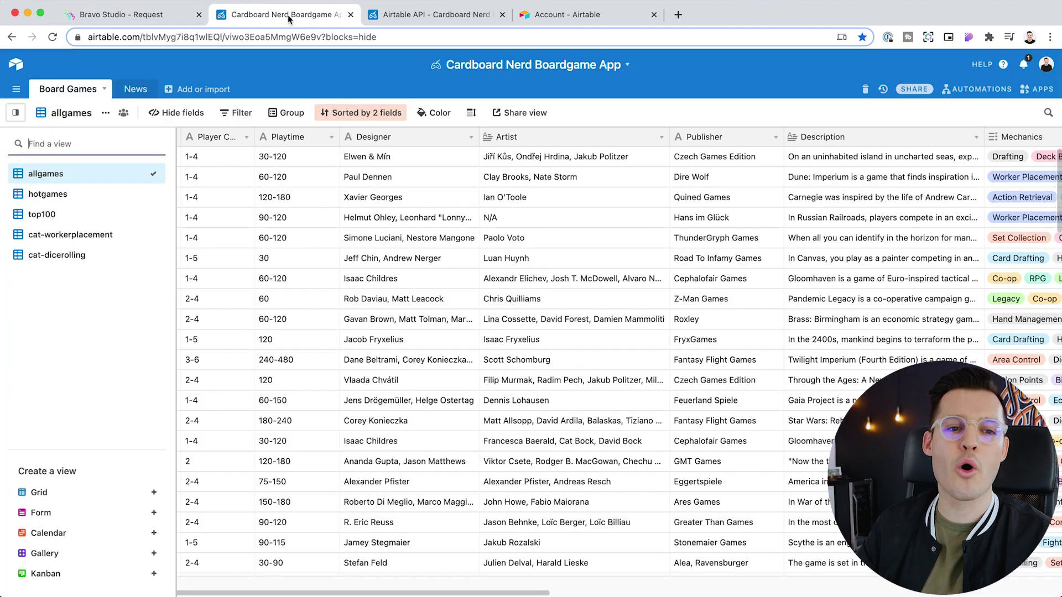
left_click(135, 15)
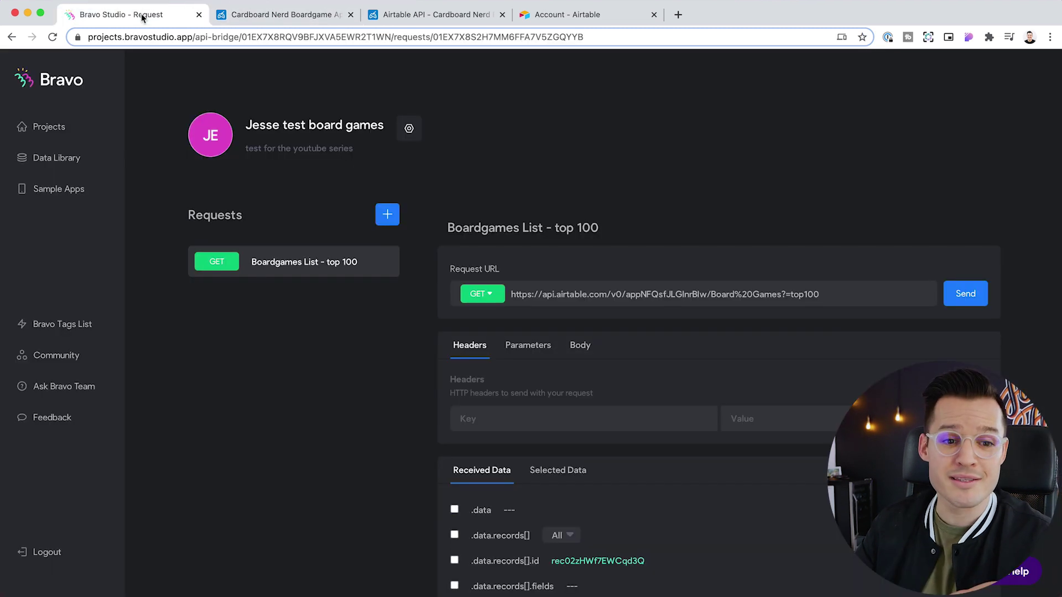
scroll(396, 371, "down", 5)
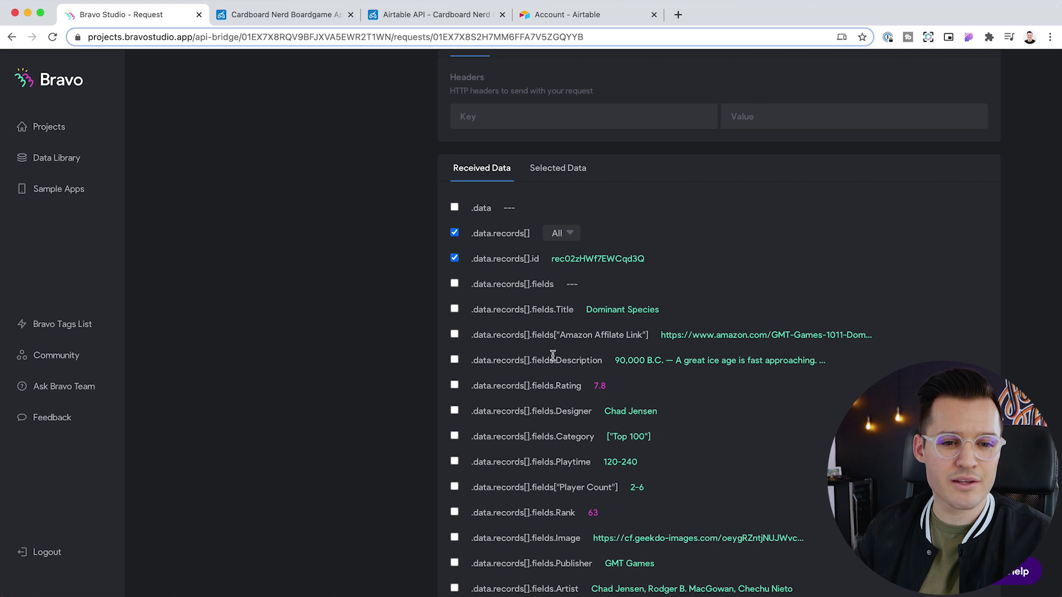
left_click(454, 335)
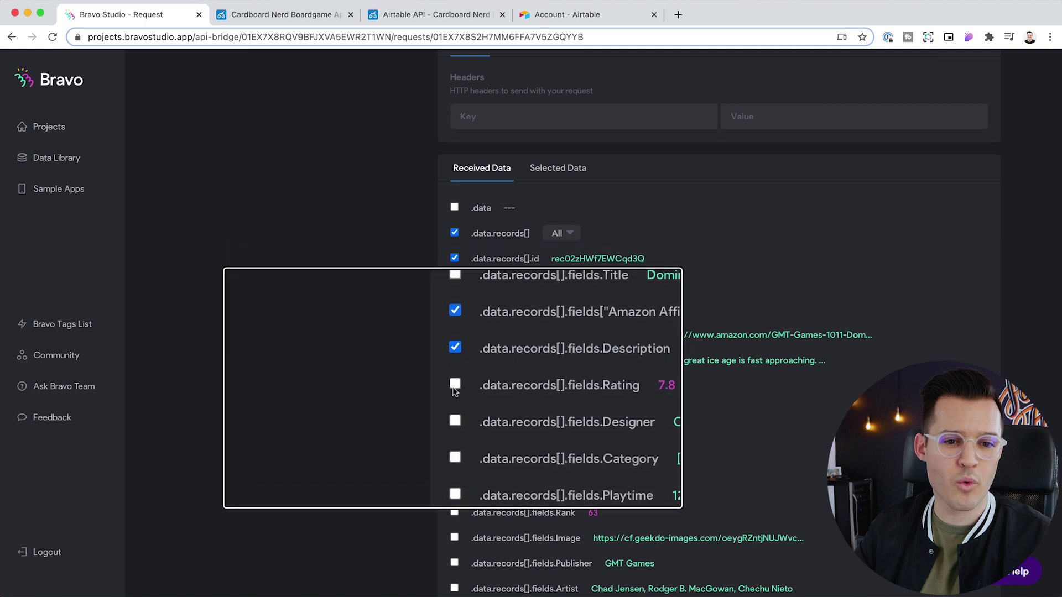
Also include the Rating, Designer, Category and Playtime fields in the received data
left_click(454, 386)
left_click(454, 412)
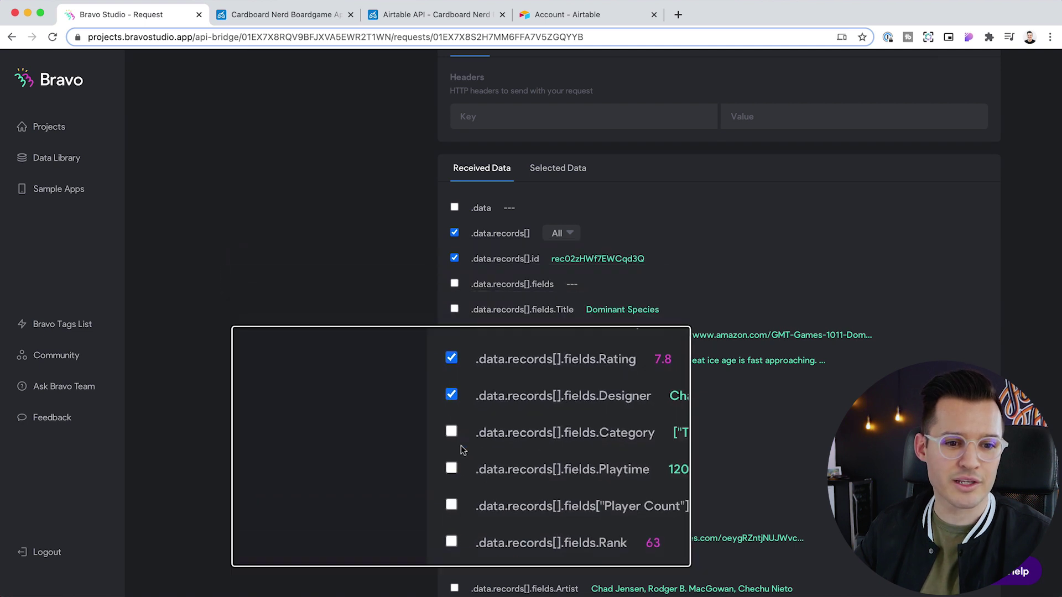
left_click(454, 436)
left_click(454, 461)
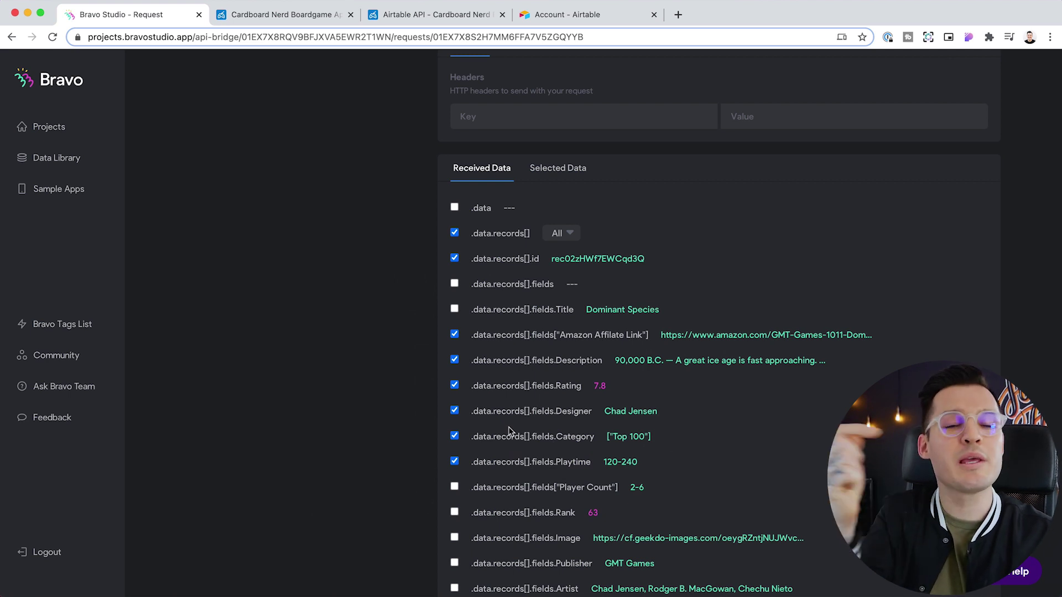
scroll(509, 431, "up", 6)
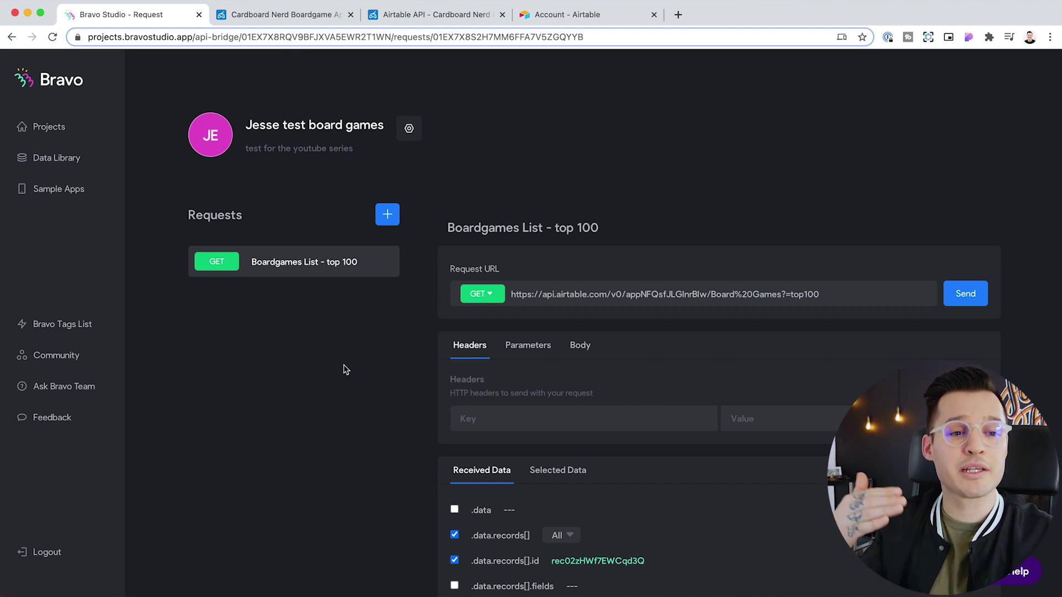
Open the Cardboard Nerd collection and view its Boardgames List, Detail, Top 100, Hot Games and News requests
left_click(71, 157)
left_click(502, 155)
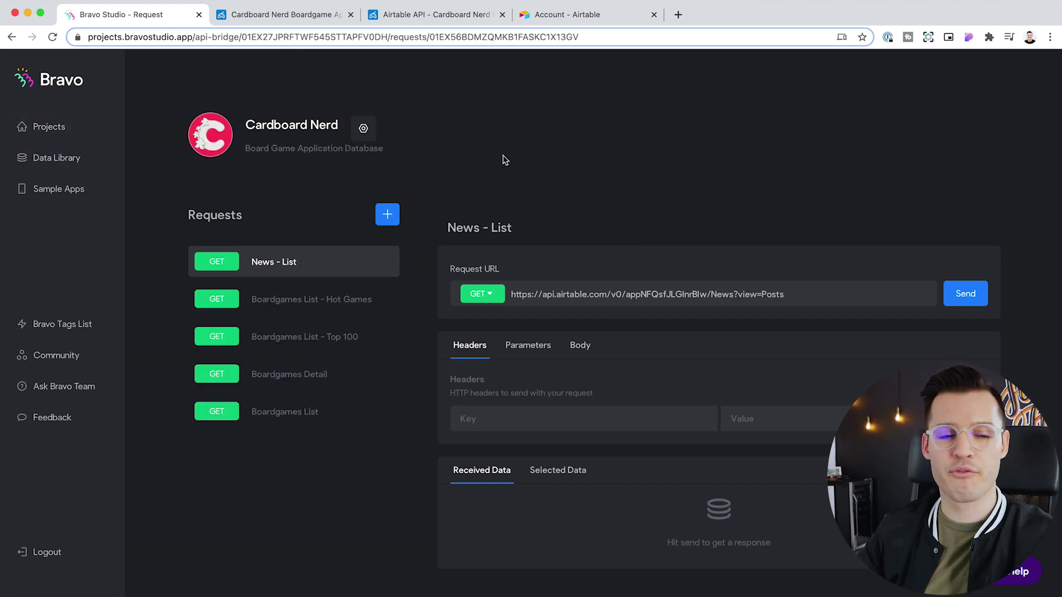
left_click(301, 429)
left_click(310, 379)
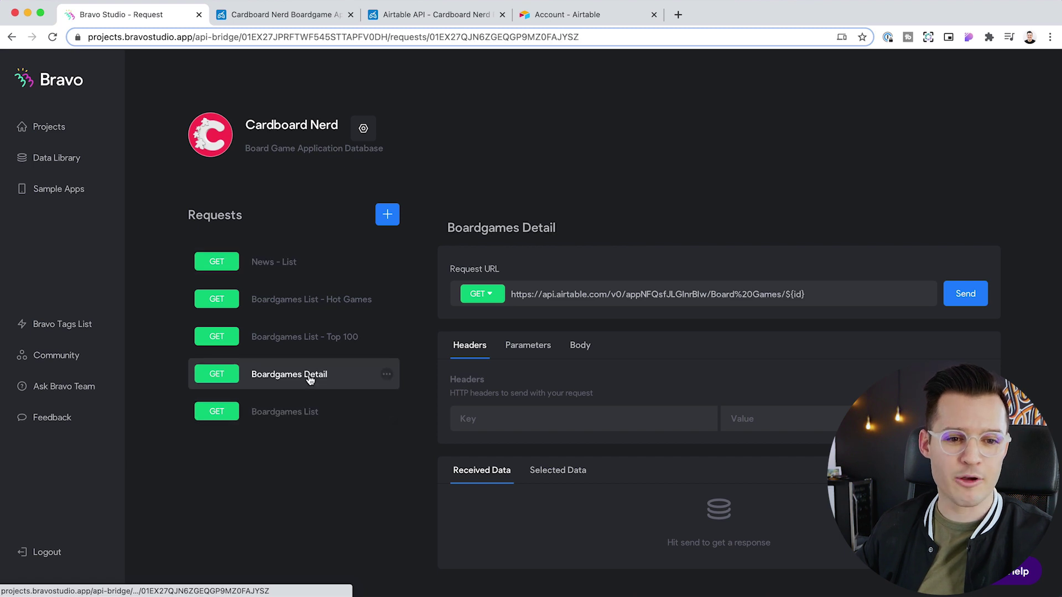
left_click(305, 347)
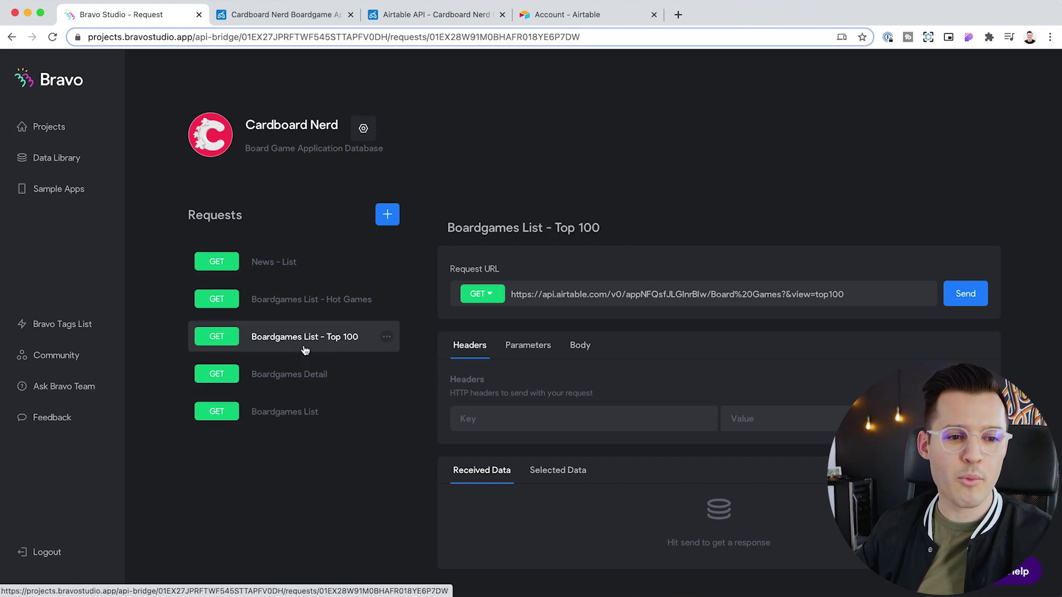
left_click(309, 304)
left_click(287, 261)
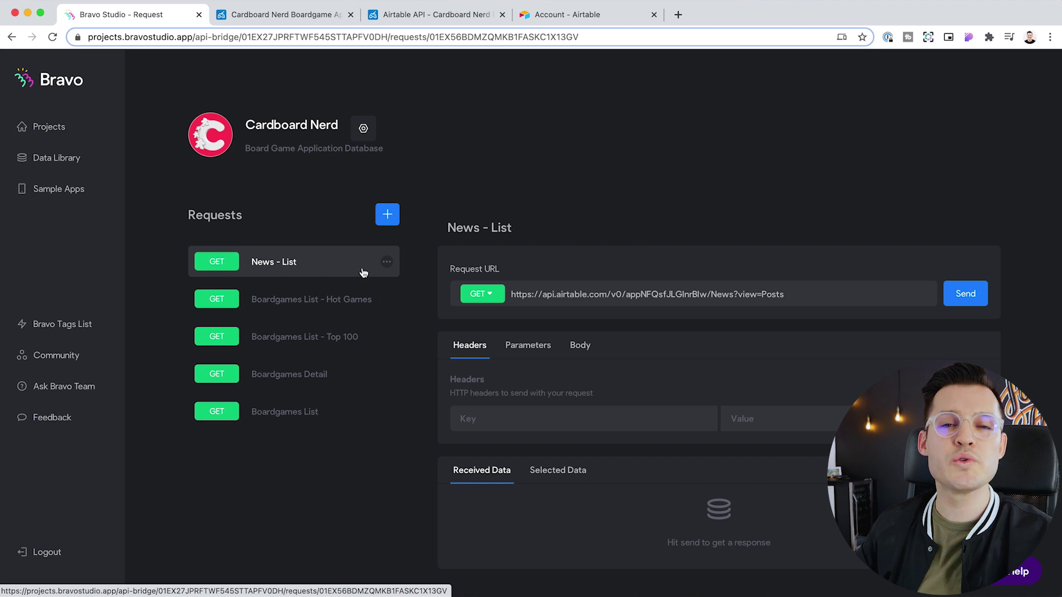
Highlight the table name News and view name Posts in the News - List URL
double_click(721, 294)
left_click(711, 294)
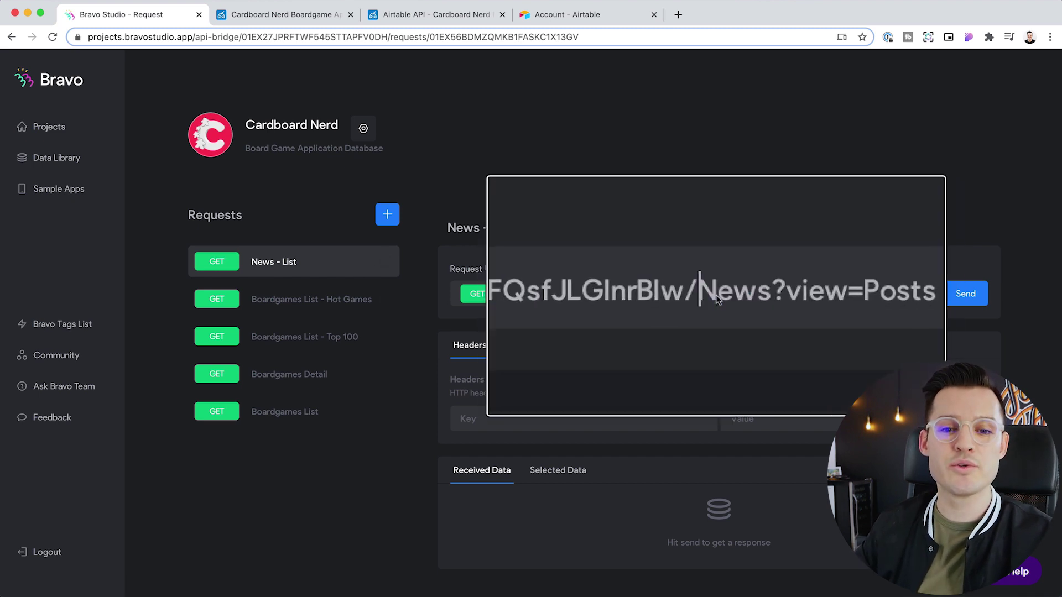
double_click(772, 295)
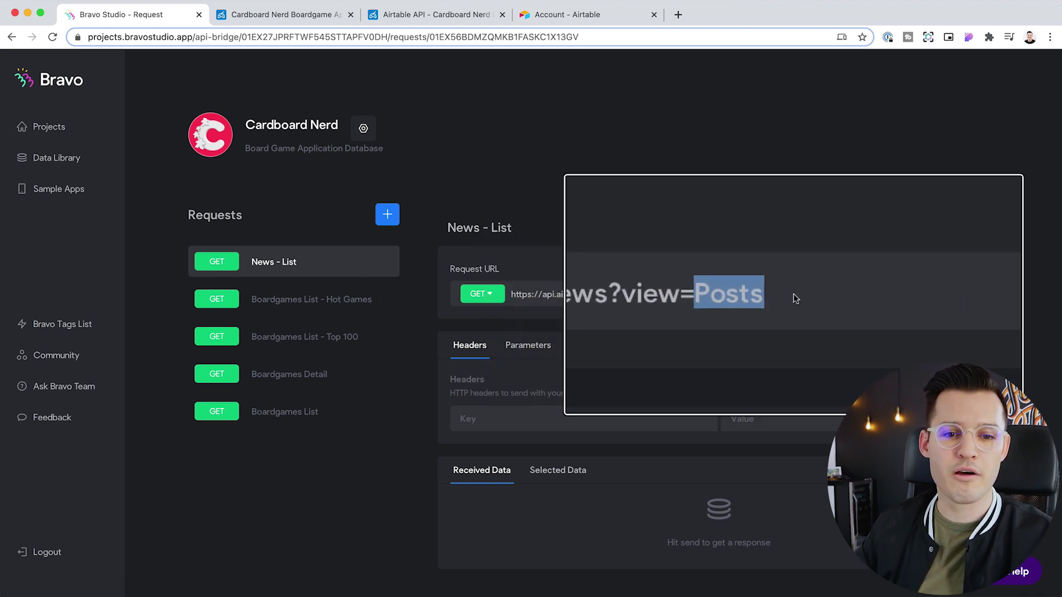
In Airtable's News table, check the Drafts view, then return to the Posts view
left_click(303, 16)
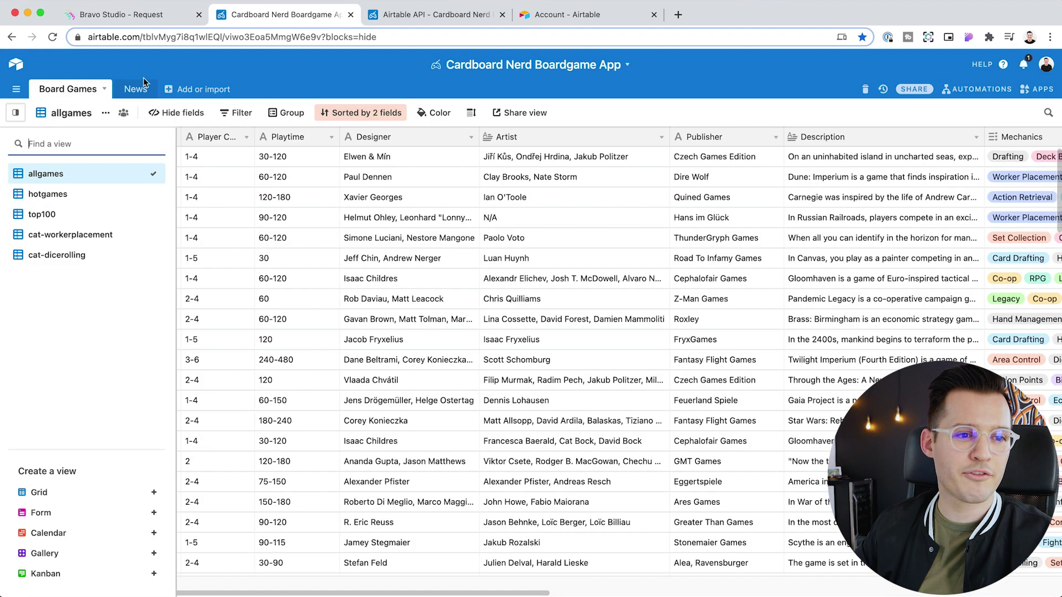
left_click(141, 89)
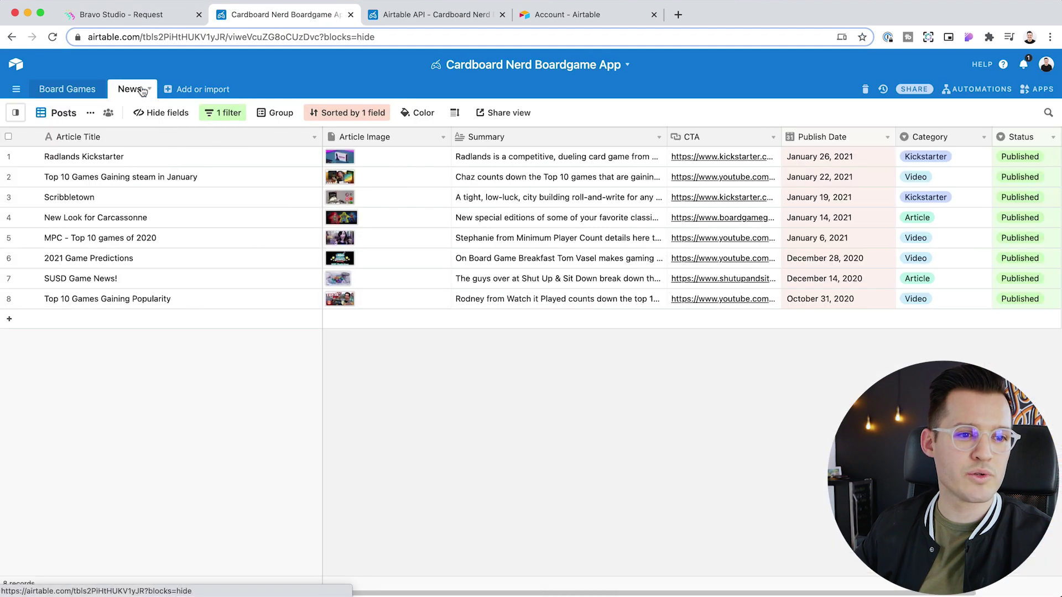
left_click(15, 112)
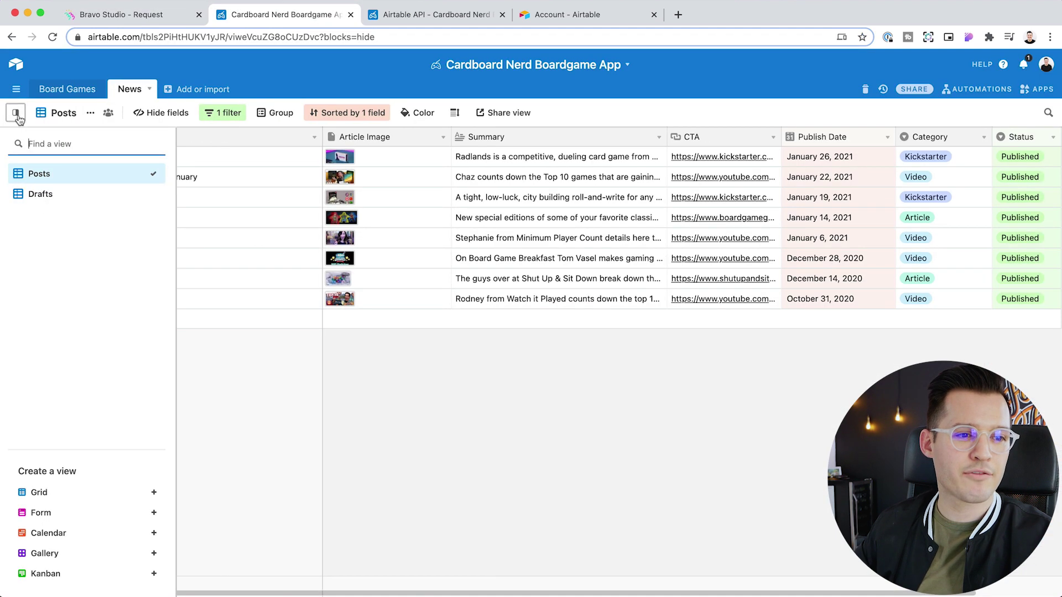
left_click(60, 194)
left_click(15, 112)
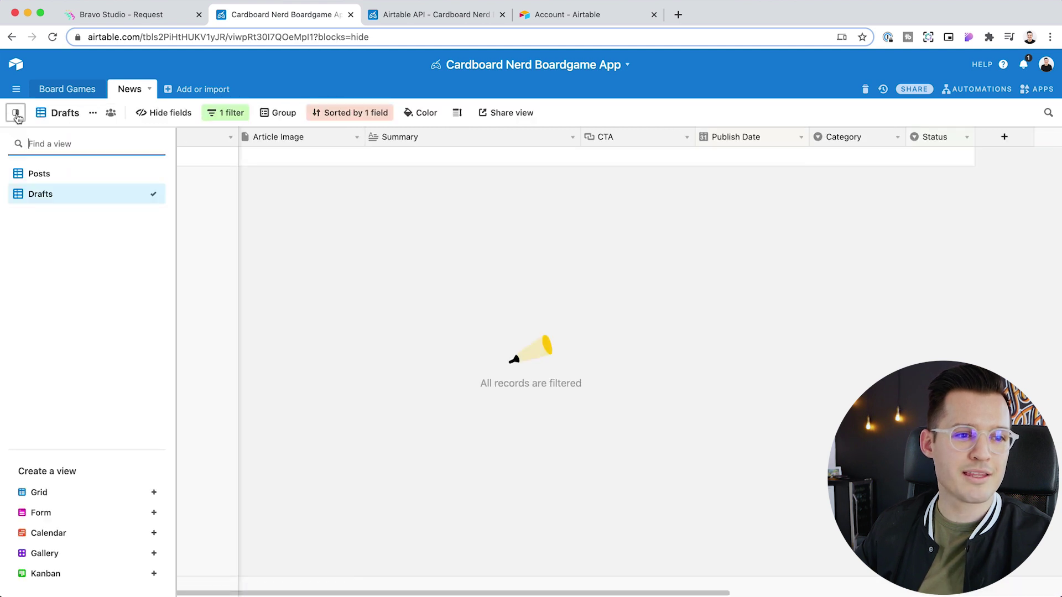
left_click(54, 173)
Back in Bravo Studio, open the Cardboard Nerd project from the Projects list
key("ctrl+shift+Tab")
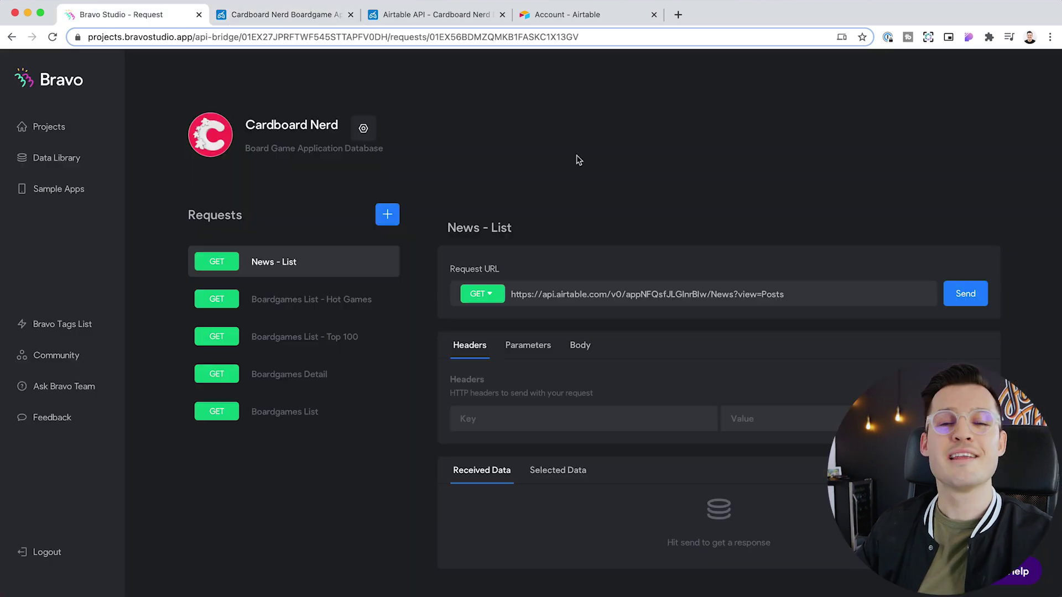
left_click(61, 141)
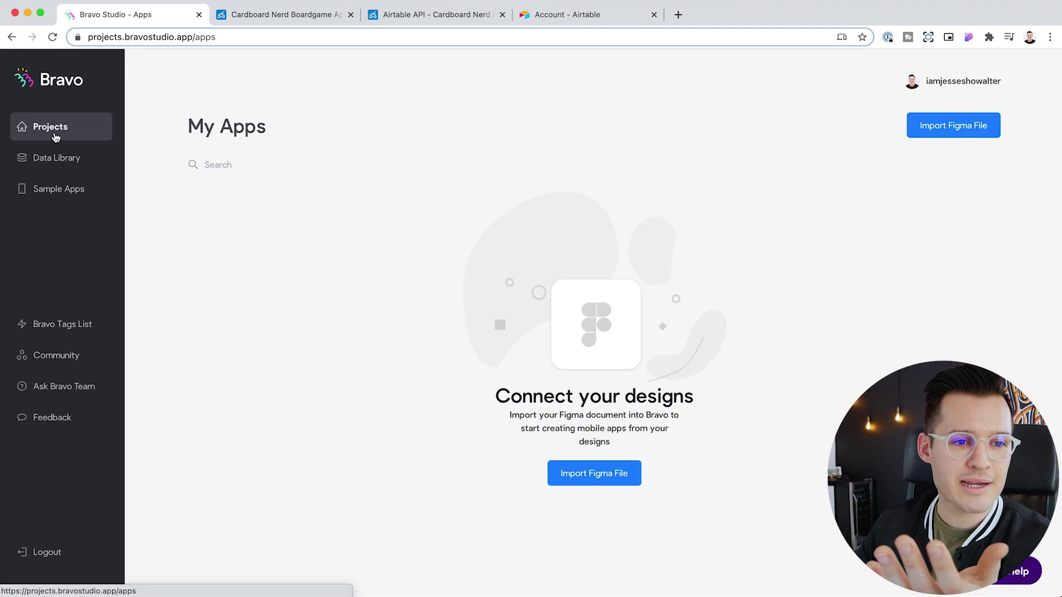
left_click(637, 261)
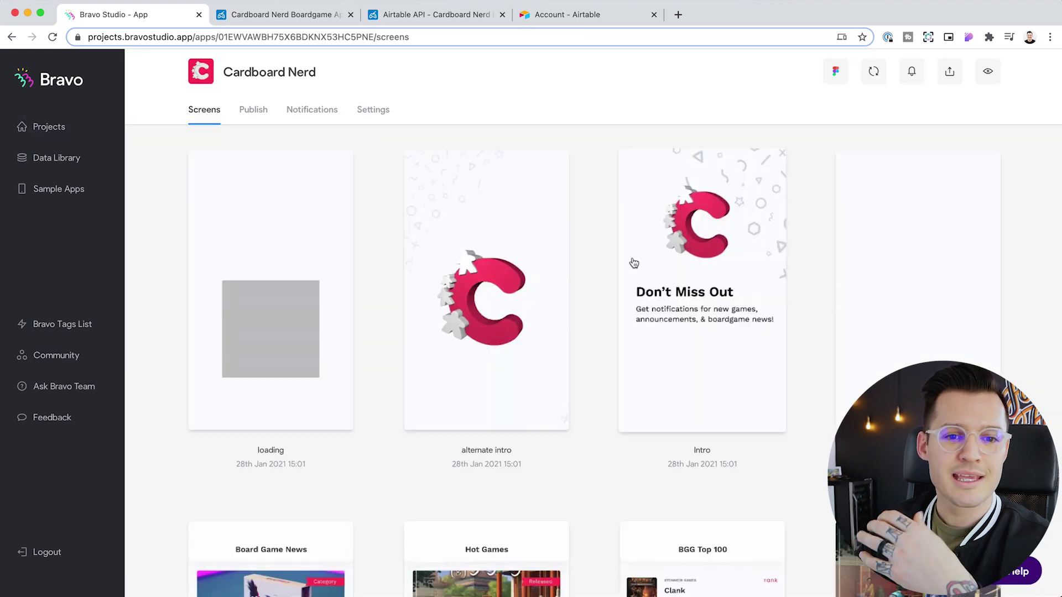
Bind the Game Details screen to the Cardboard Nerd collection's Boardgames Detail request
scroll(700, 321, "down", 5)
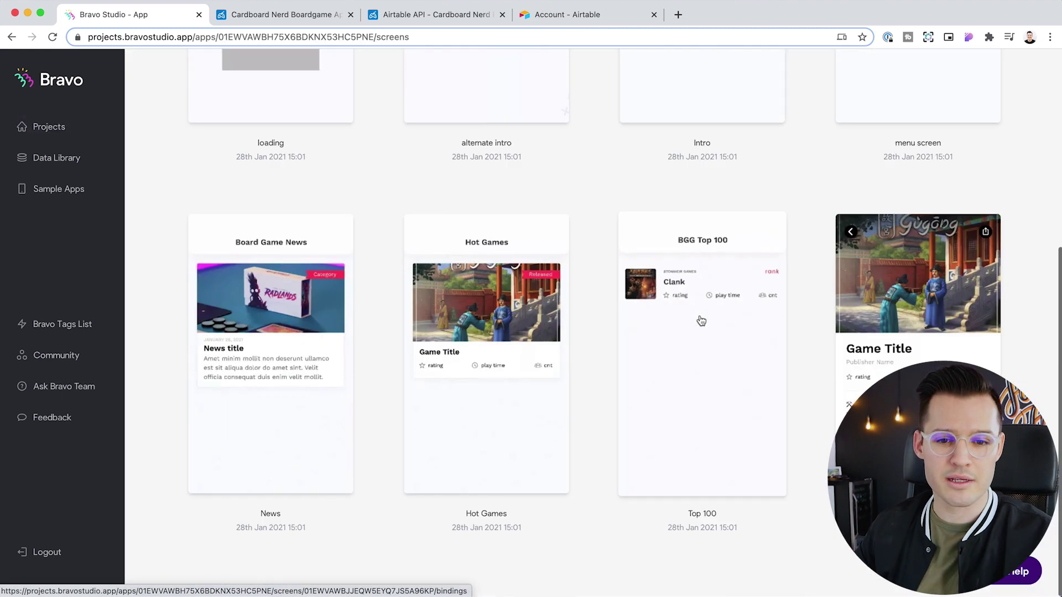
left_click(861, 273)
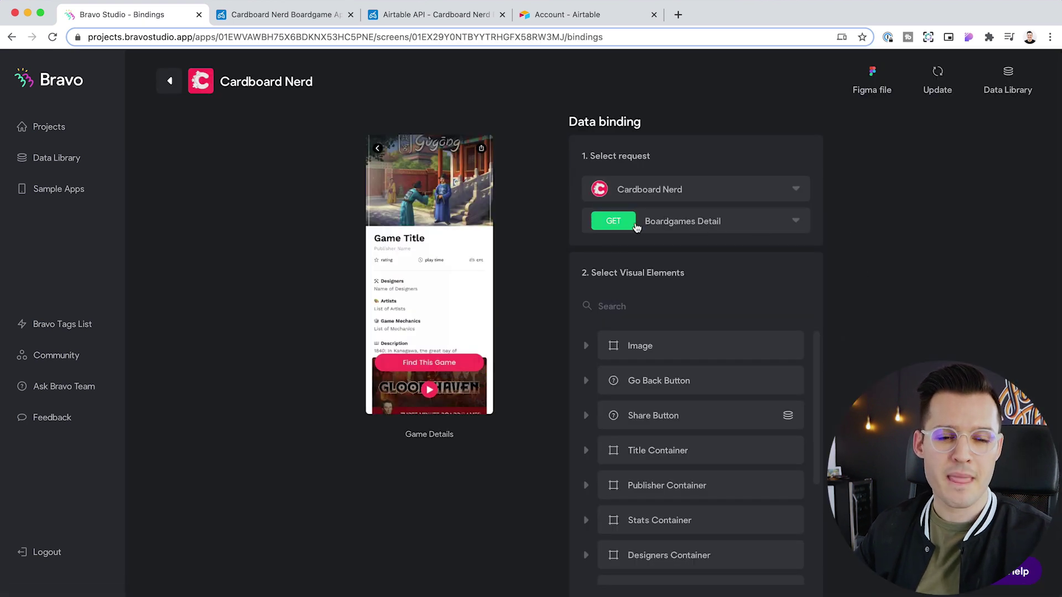
left_click(648, 196)
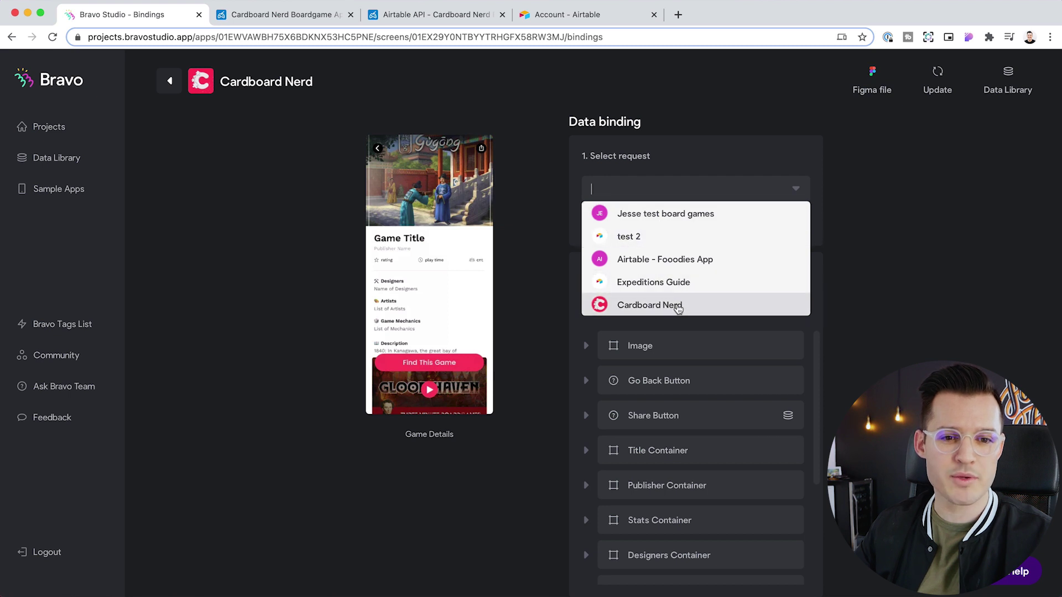
key("Return")
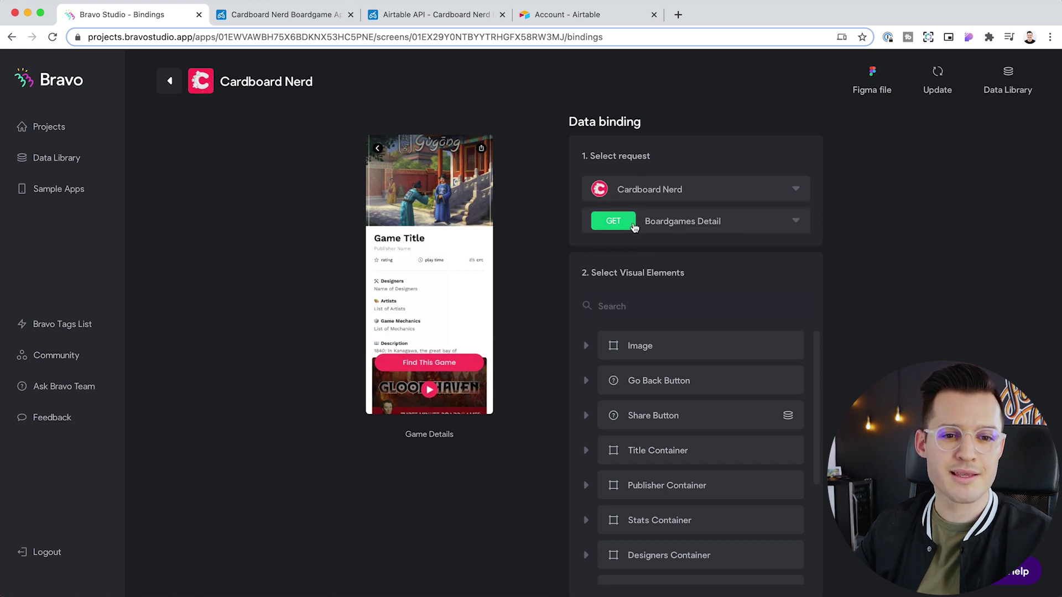
left_click(698, 224)
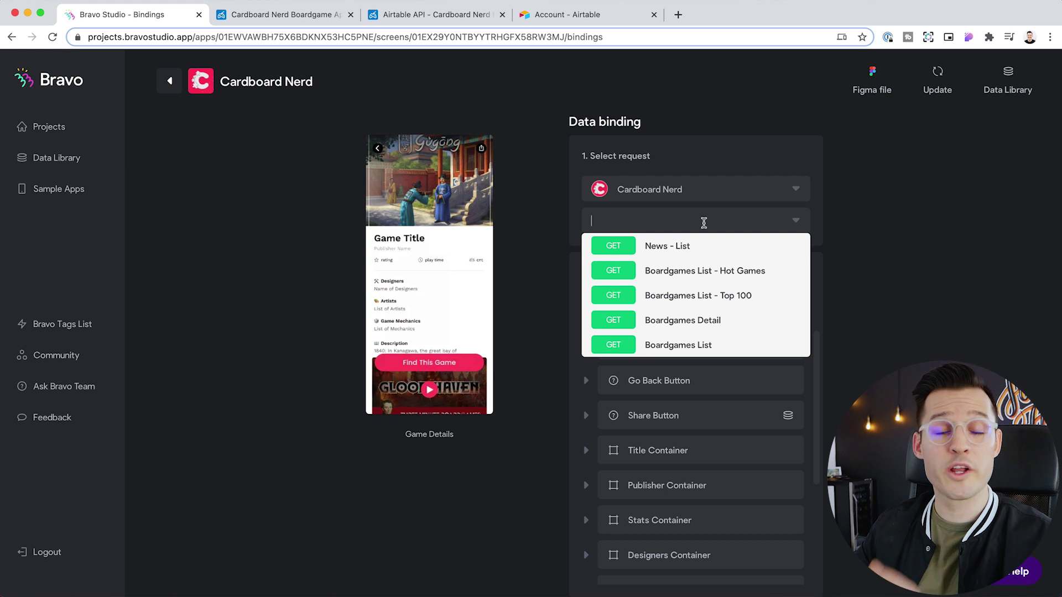
left_click(883, 228)
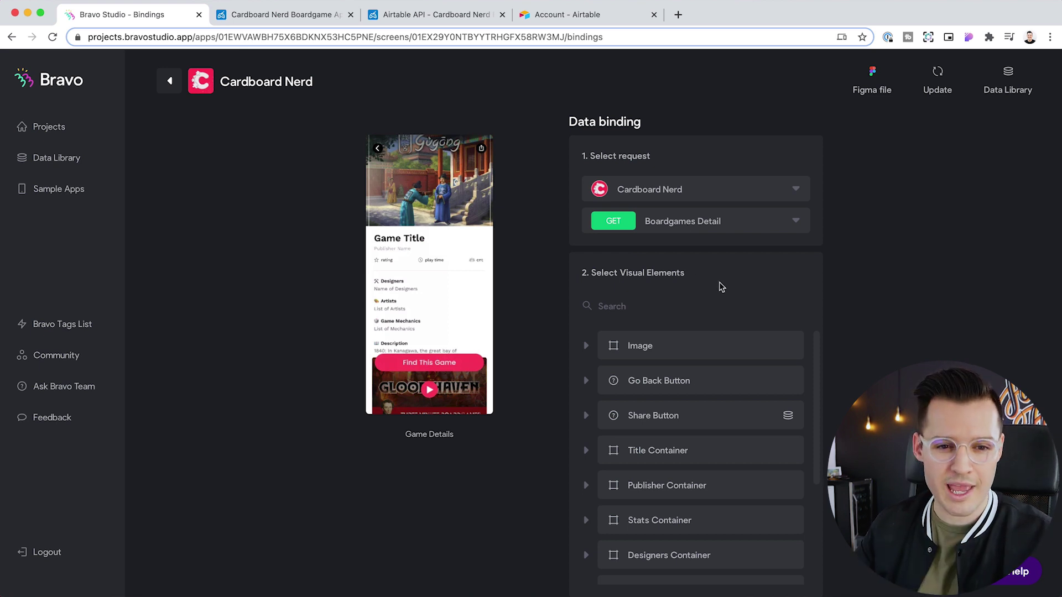
scroll(721, 287, "down", 2)
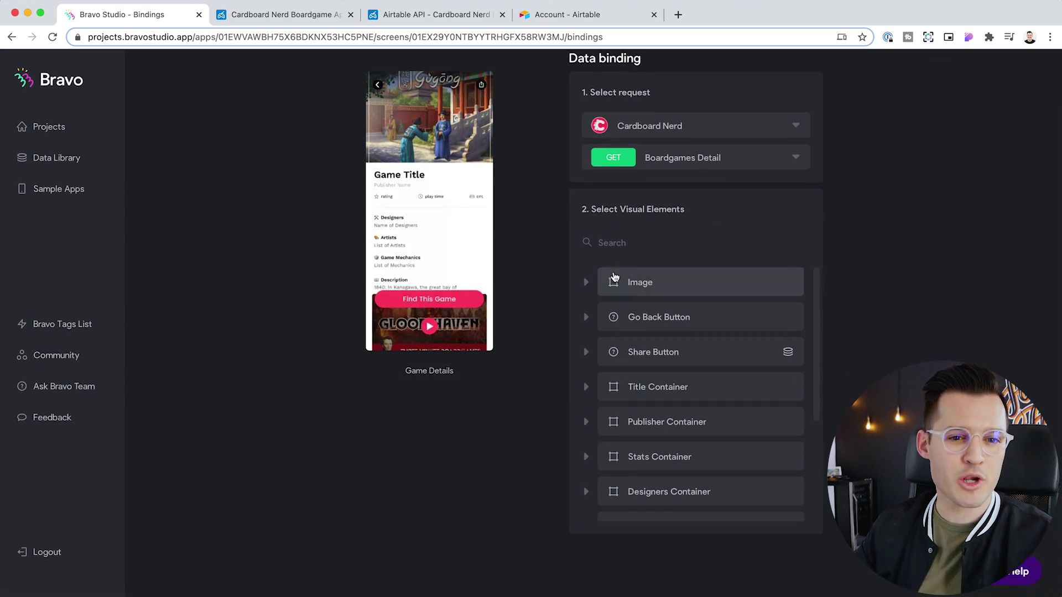
Bind the *Image Data layer inside the Image element to the Boardgames Detail Image field
left_click(640, 286)
left_click(720, 281)
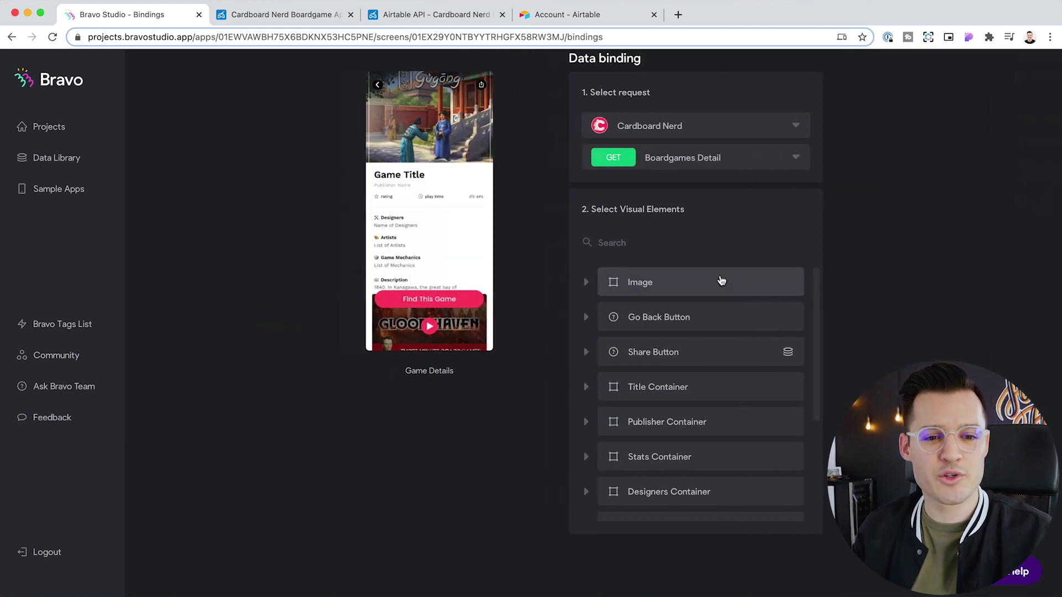
scroll(702, 397, "down", 5)
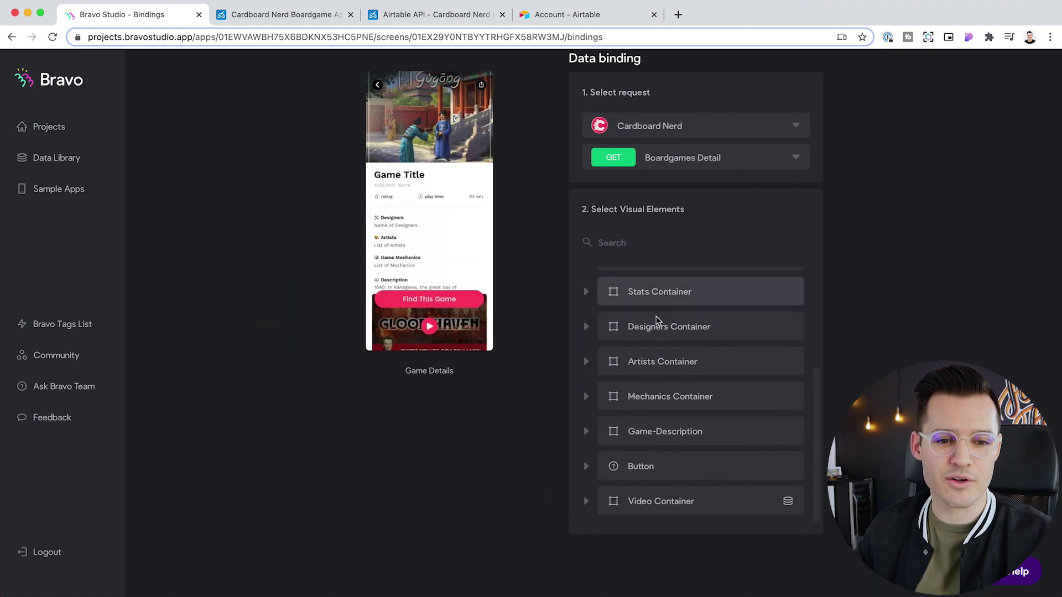
scroll(673, 394, "up", 1)
scroll(673, 393, "up", 4)
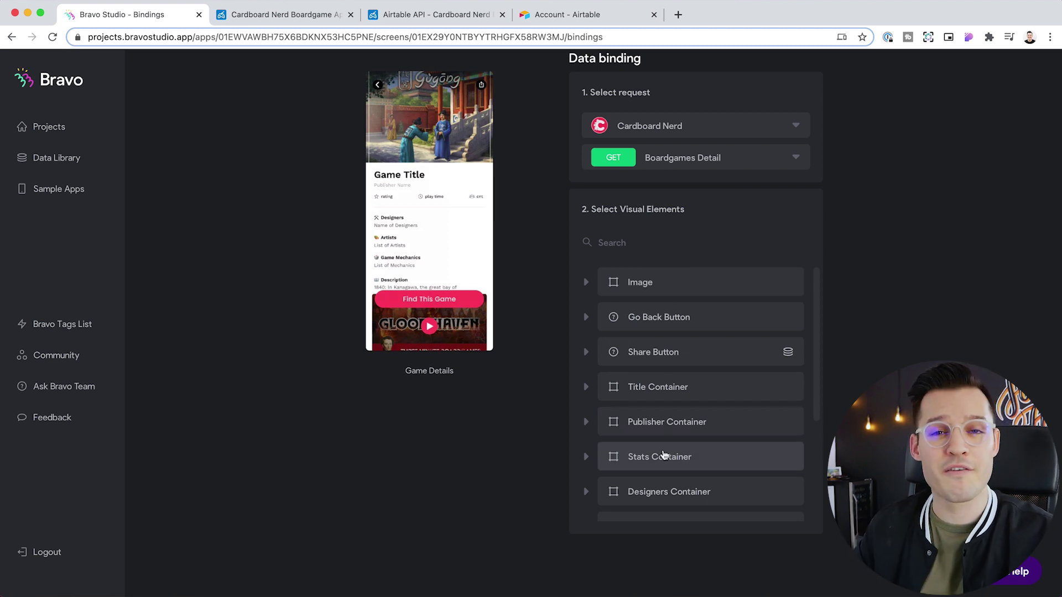
left_click(650, 286)
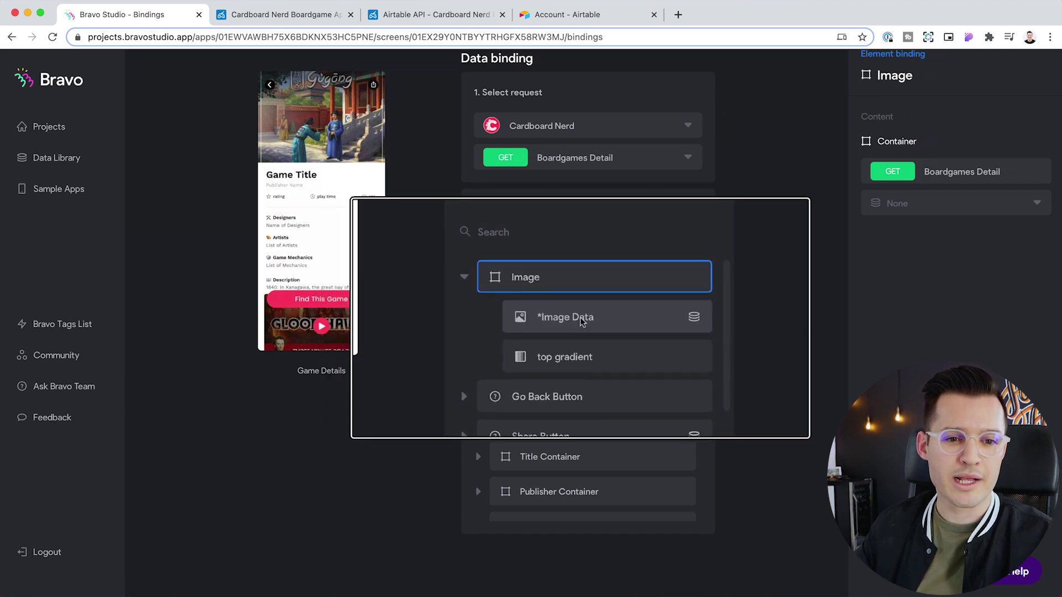
left_click(609, 317)
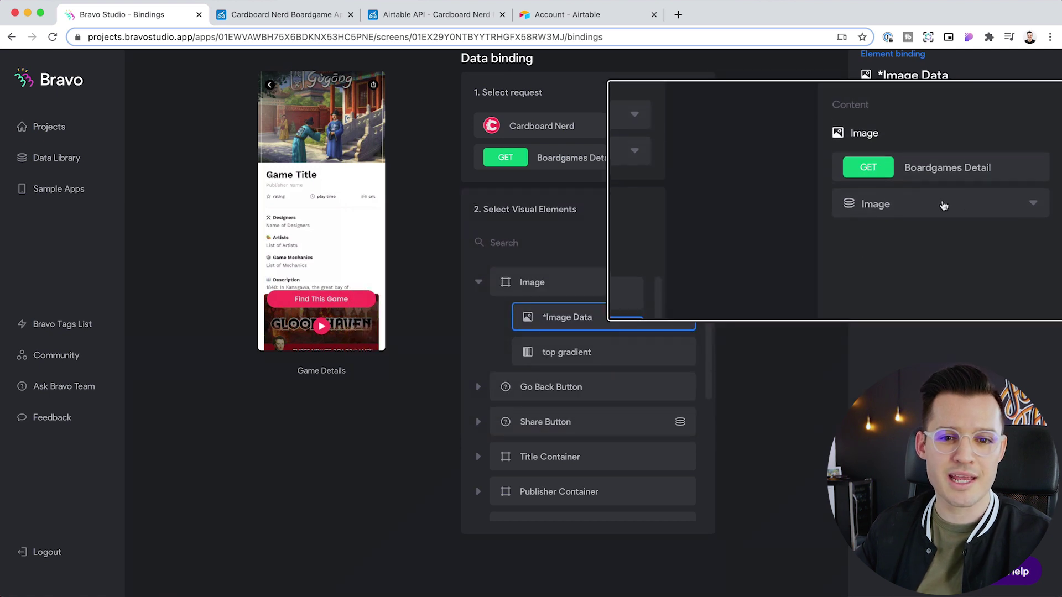
left_click(956, 203)
scroll(946, 285, "down", 2)
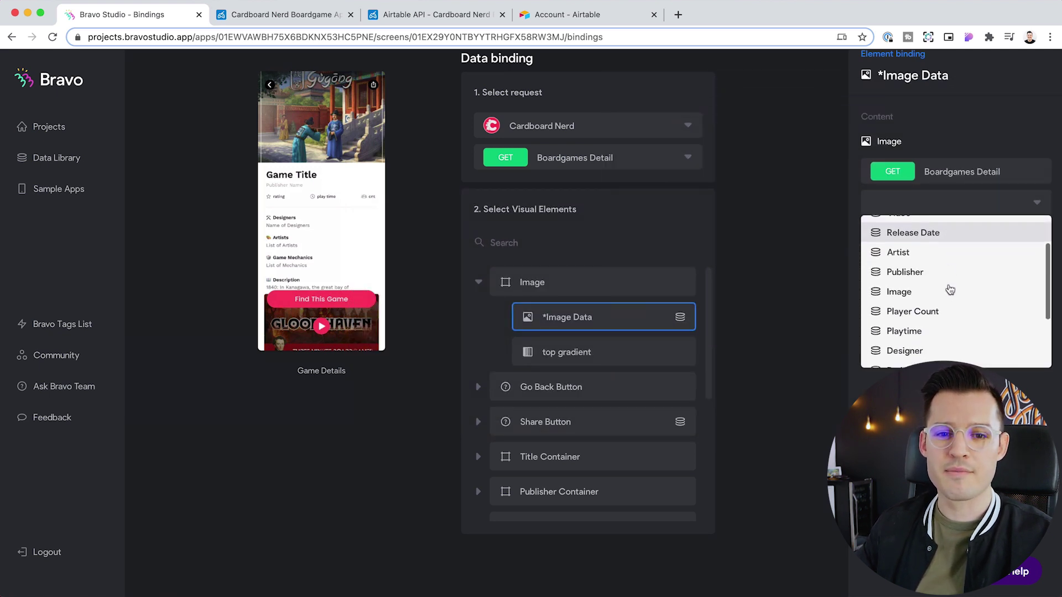
left_click(960, 293)
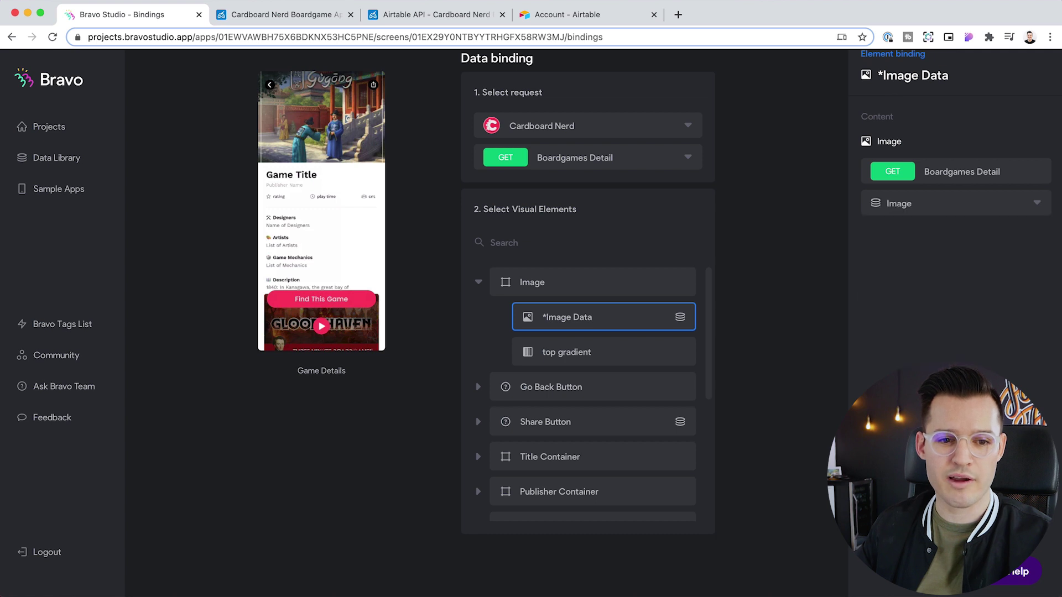
left_click(477, 283)
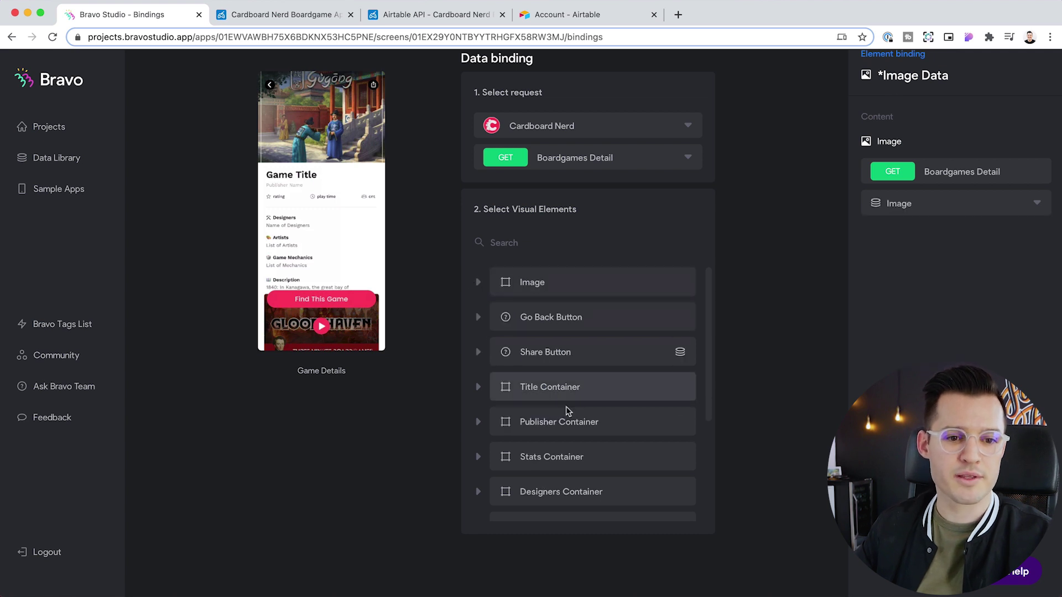
Check that the *Gametitle Data text in Title Container is bound to Title
left_click(517, 394)
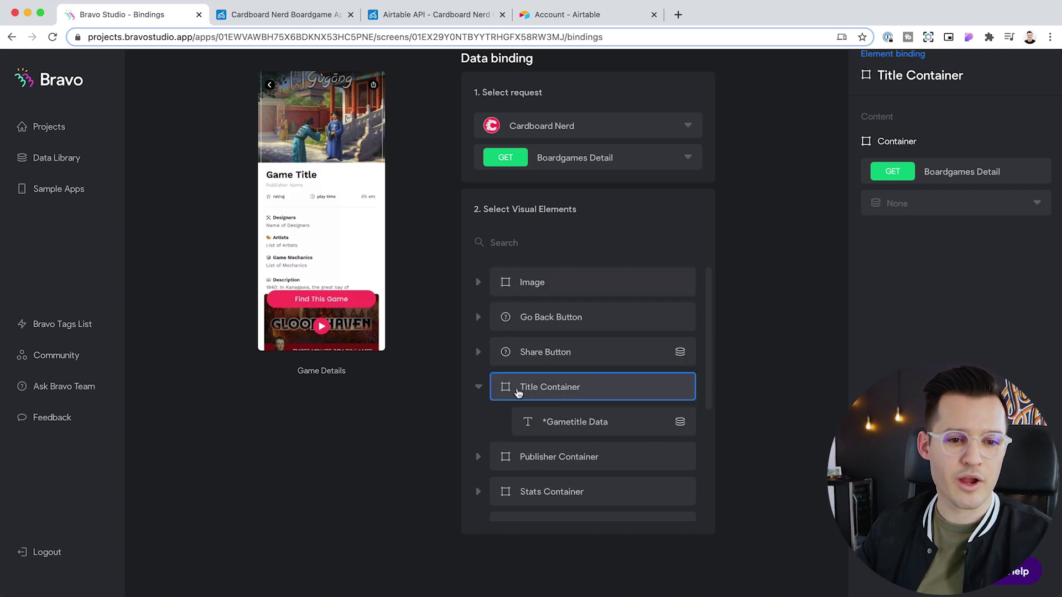
left_click(585, 423)
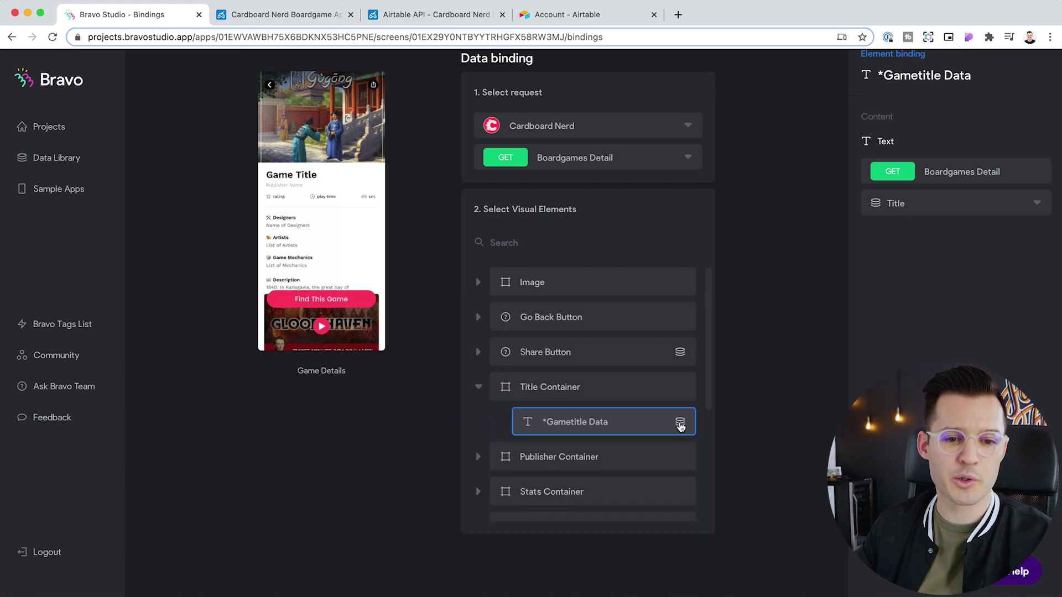
left_click(923, 205)
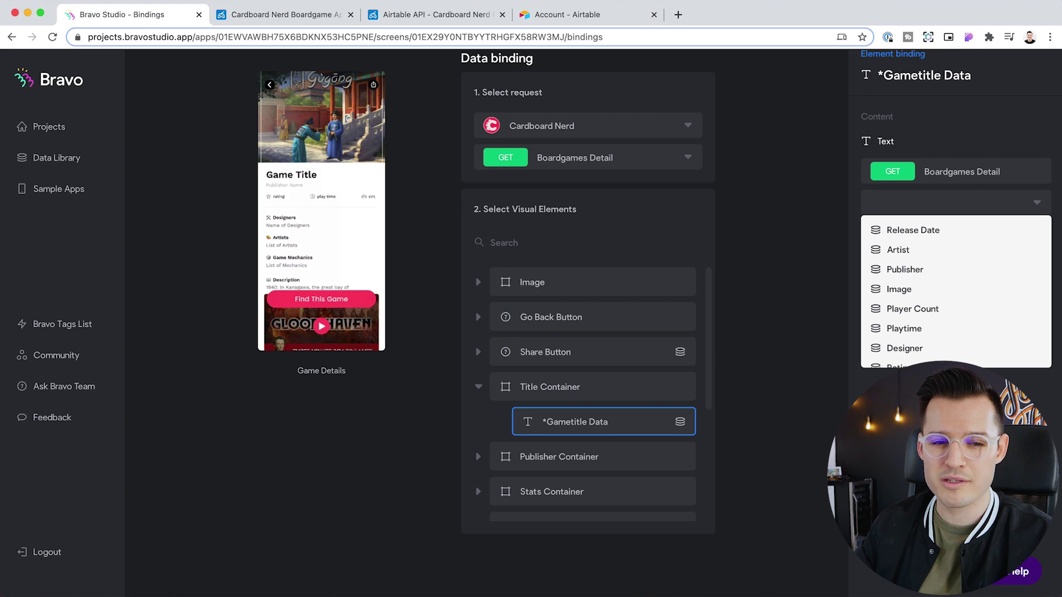
key("Escape")
scroll(628, 419, "down", 4)
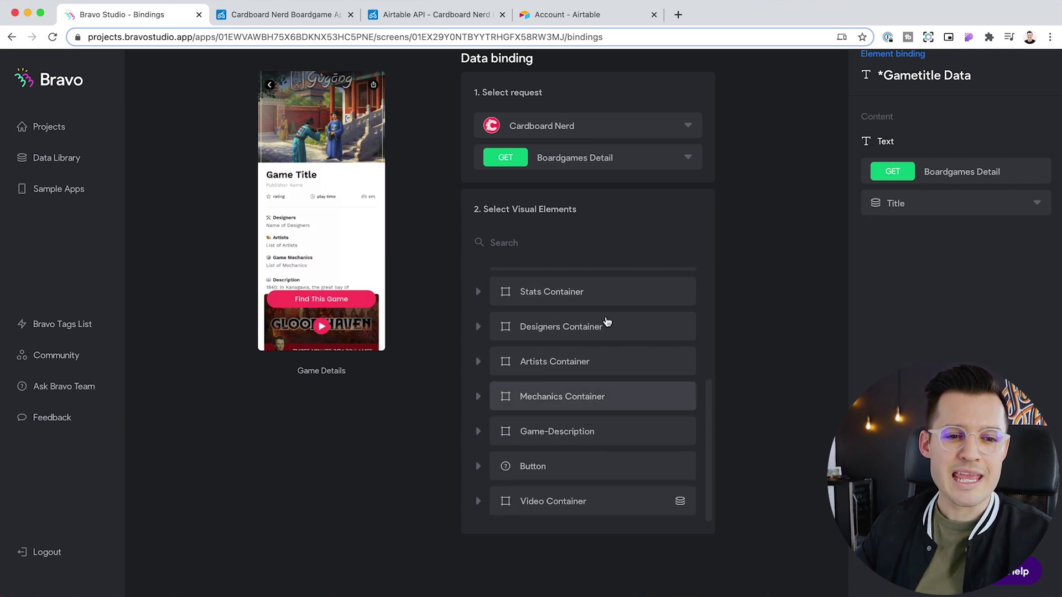
scroll(592, 332, "up", 3)
In the Stats Container, verify *Playercount Data is bound to Player Count
left_click(553, 340)
left_click(559, 314)
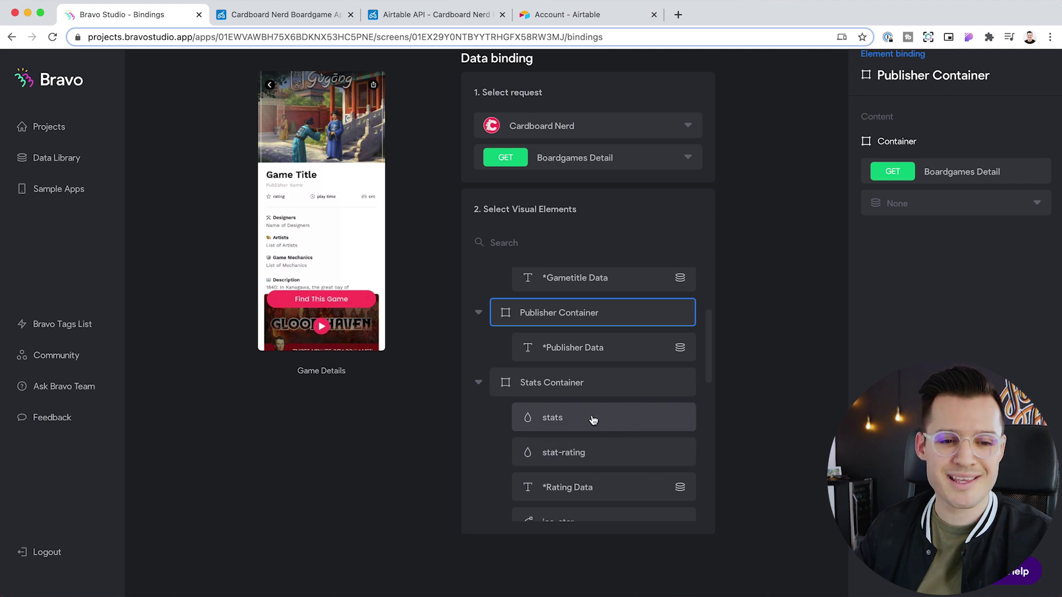
scroll(592, 421, "down", 1)
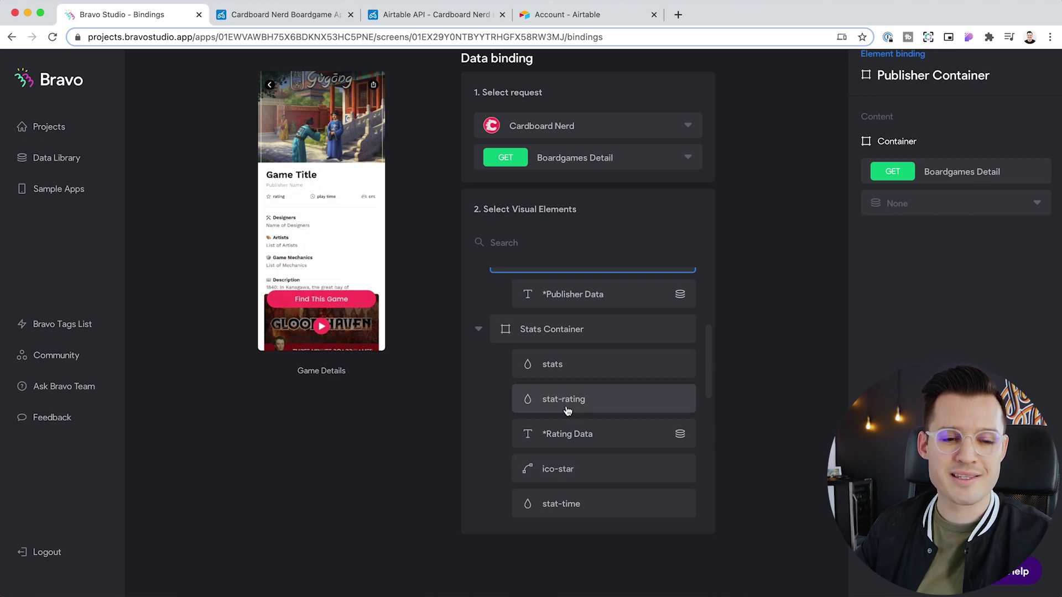
scroll(567, 412, "down", 5)
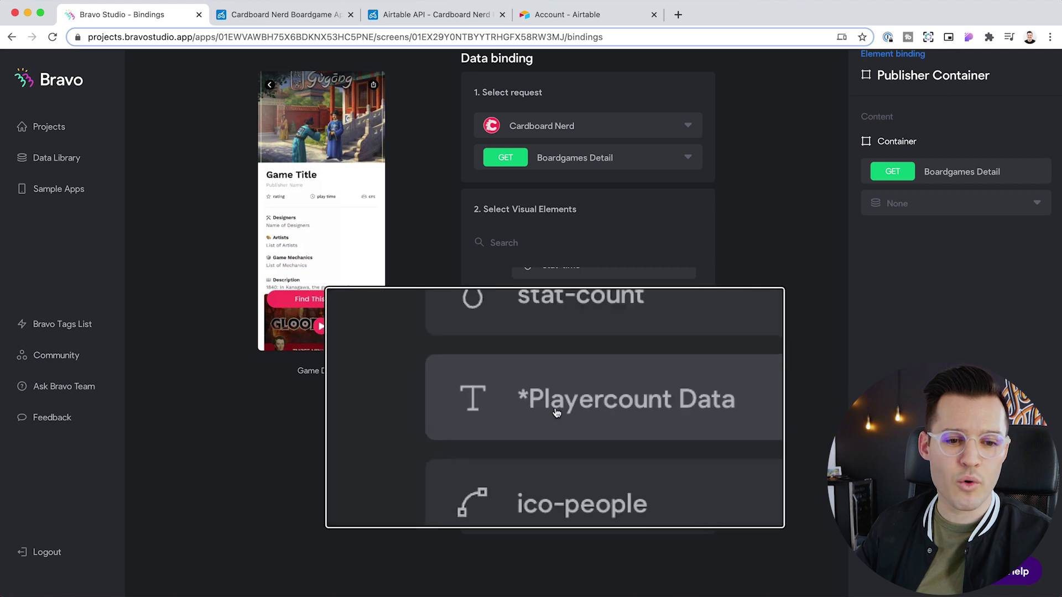
left_click(604, 405)
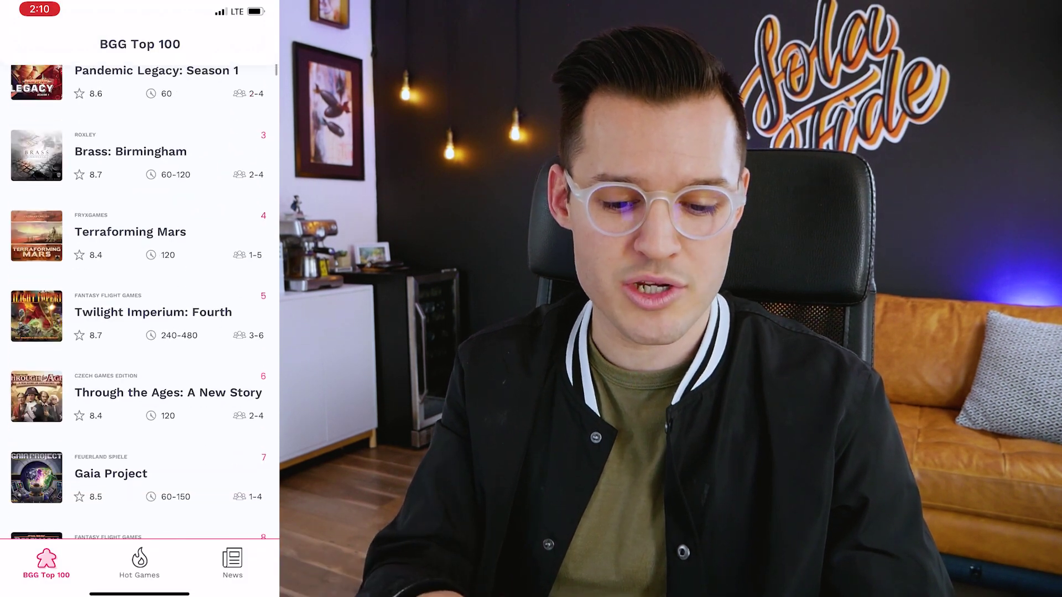
Scroll the BGG Top 100 preview back up and switch to the Hot Games list
scroll(144, 302, "up", 15)
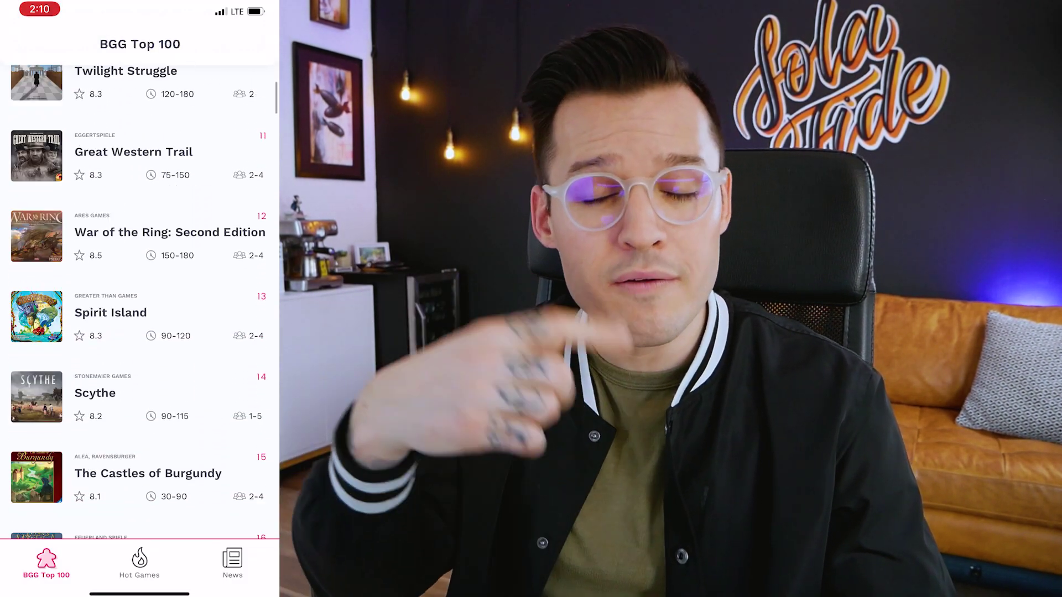
left_click(139, 561)
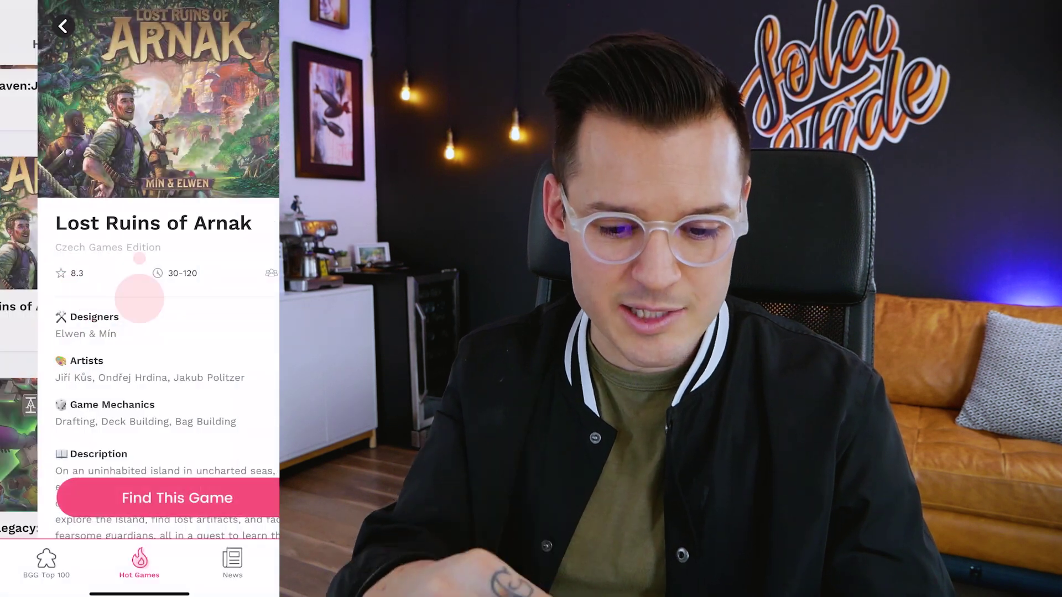
Scroll through the Lost Ruins of Arnak detail page down to the video and back up
scroll(140, 277, "down", 10)
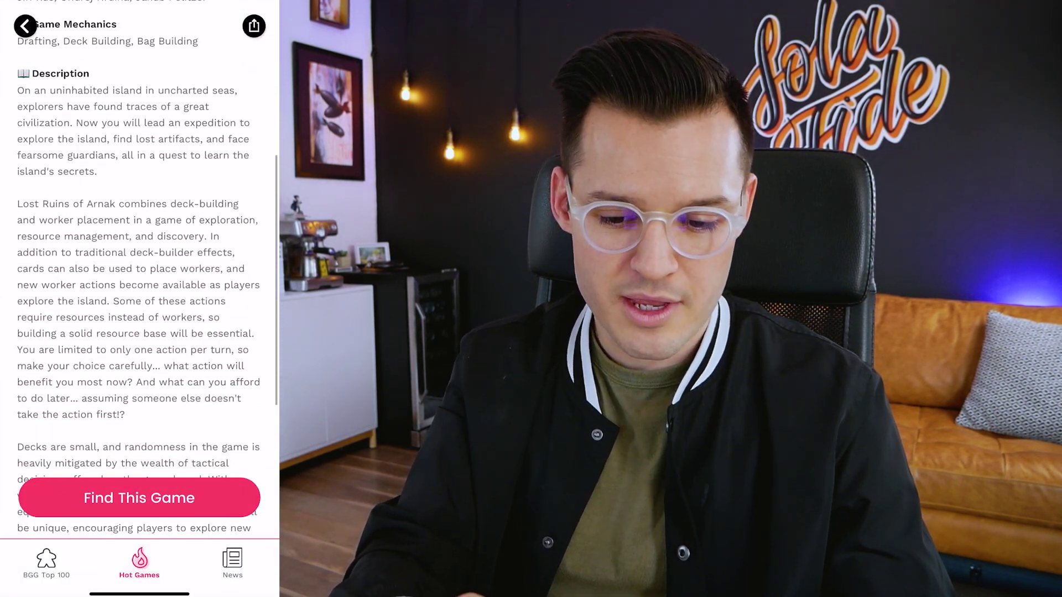
scroll(140, 276, "down", 2)
scroll(140, 276, "up", 15)
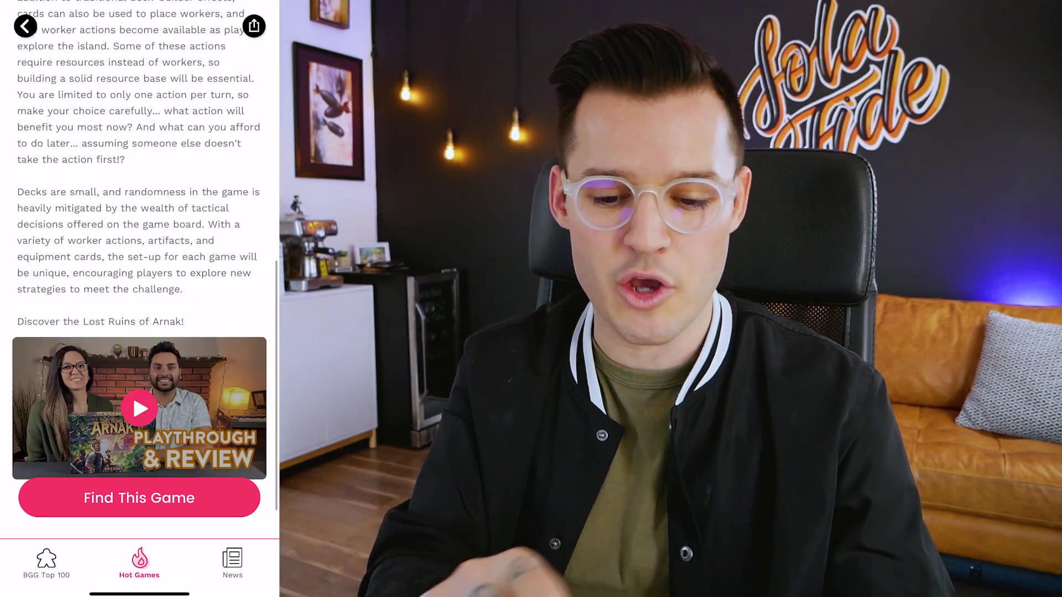
scroll(139, 249, "down", 1)
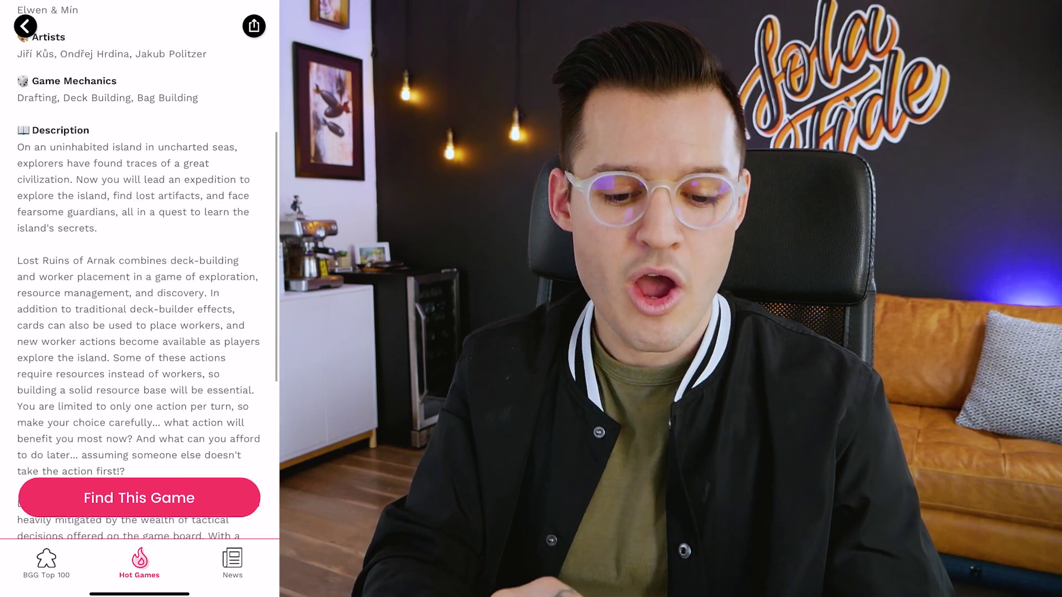
scroll(139, 276, "up", 9)
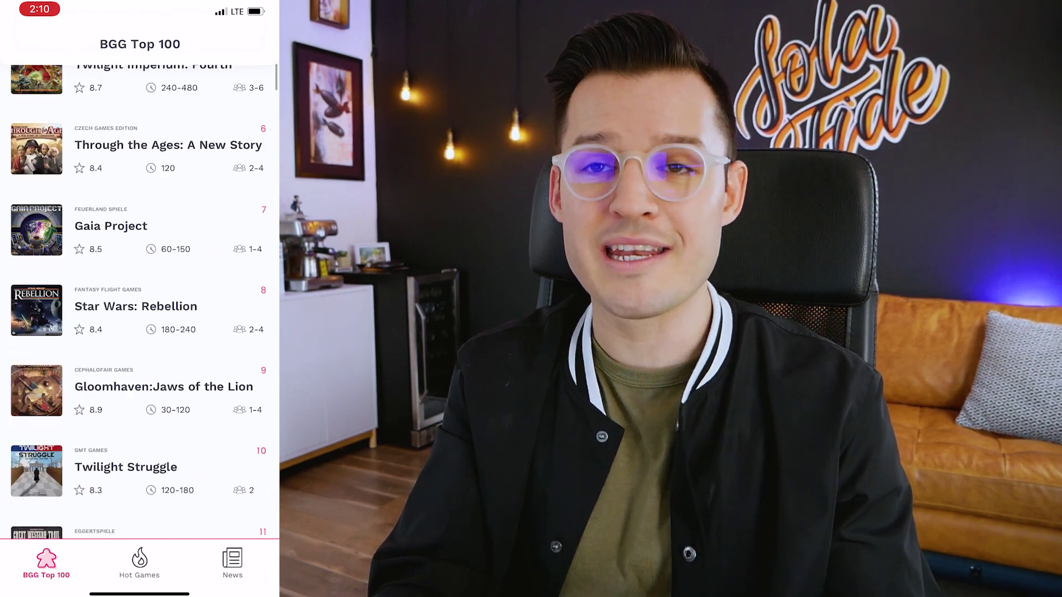
From Hot Games, open Lost Ruins of Arnak and scroll its detail page down and back to the top
left_click(139, 562)
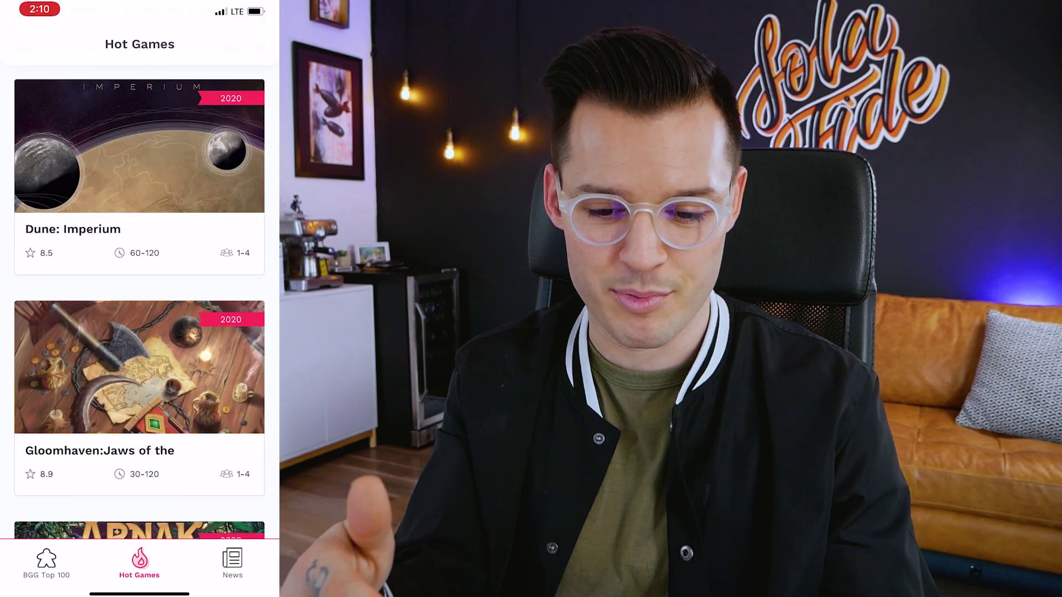
scroll(140, 310, "down", 10)
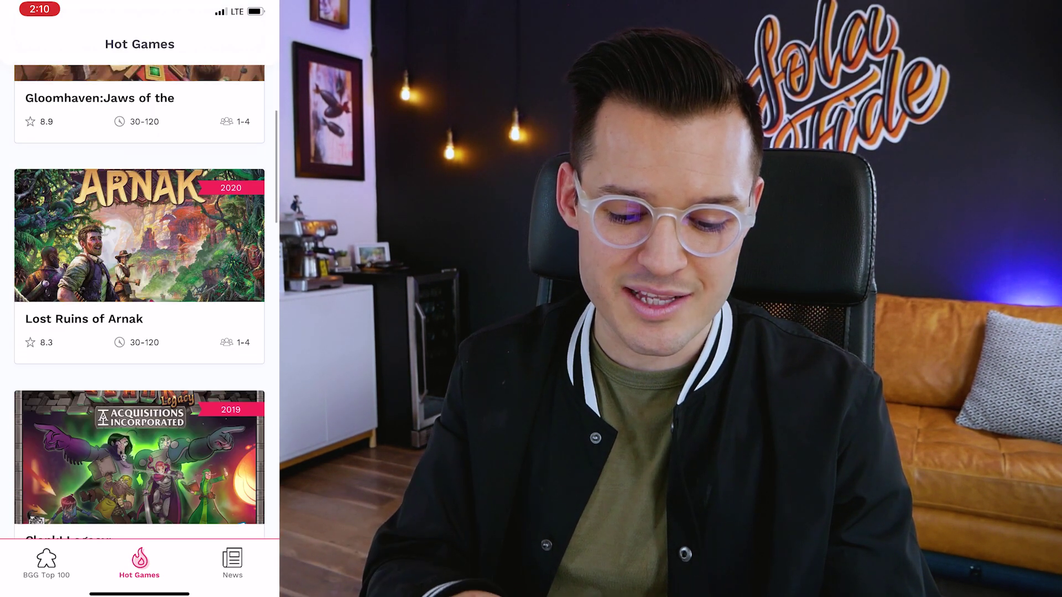
left_click(140, 237)
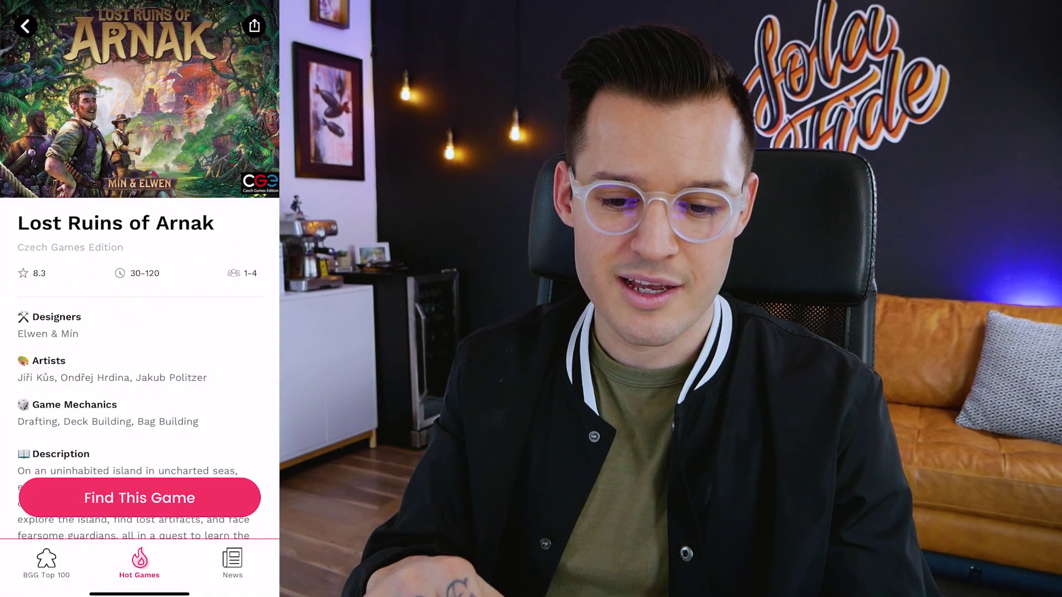
scroll(139, 277, "down", 5)
scroll(139, 277, "down", 7)
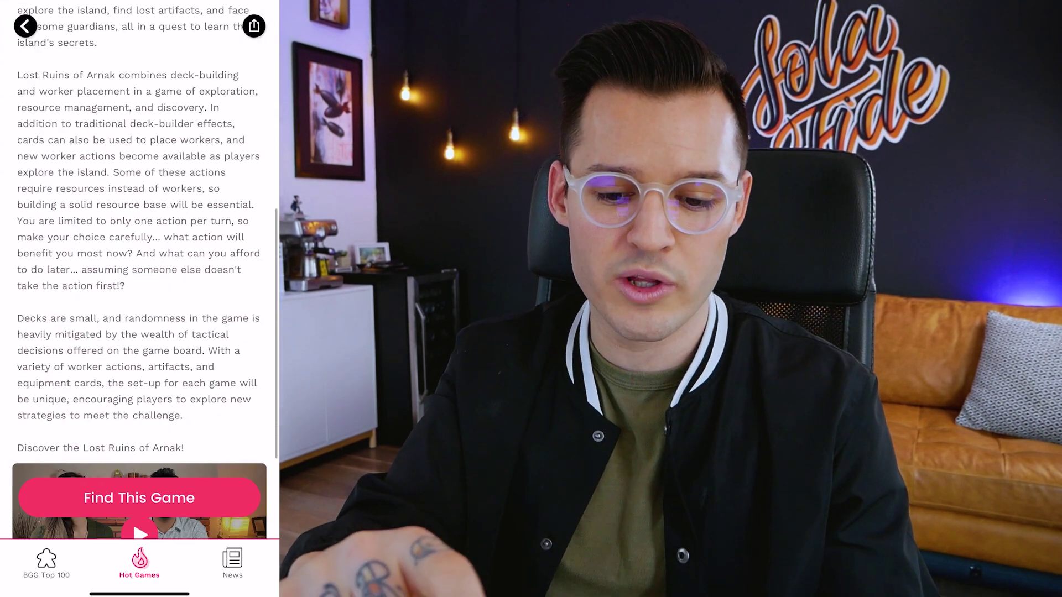
scroll(139, 276, "up", 12)
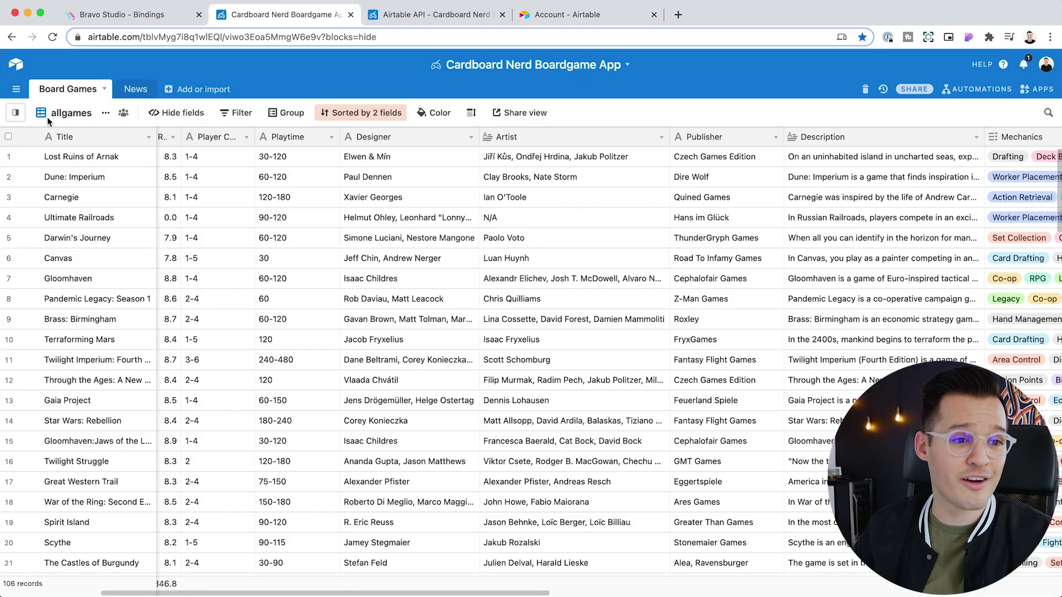
In the hotgames view, uncheck Hot for Canvas, leaving 13 records
left_click(12, 116)
left_click(86, 194)
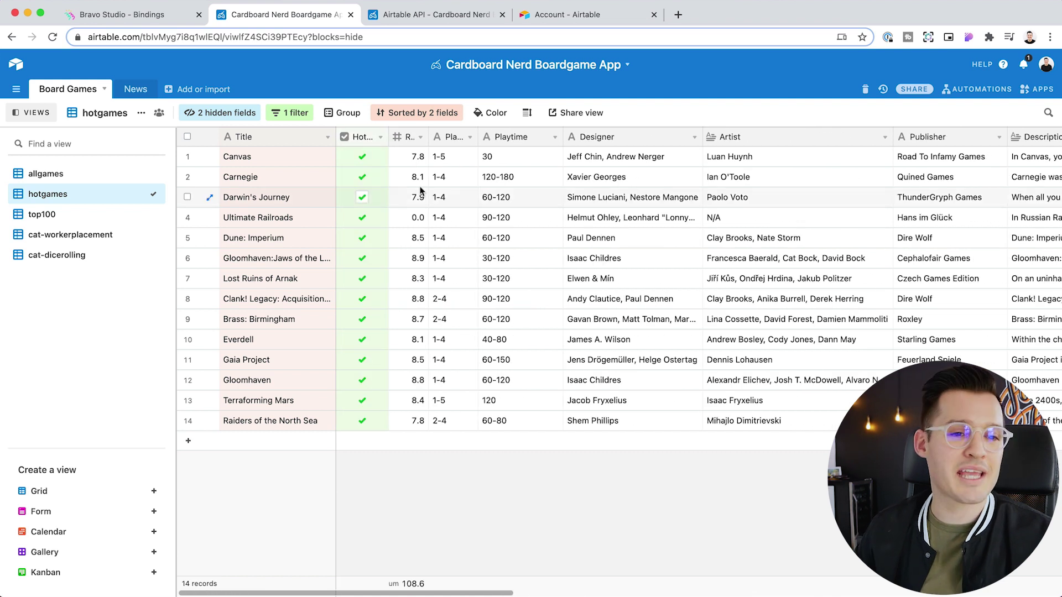
left_click(362, 158)
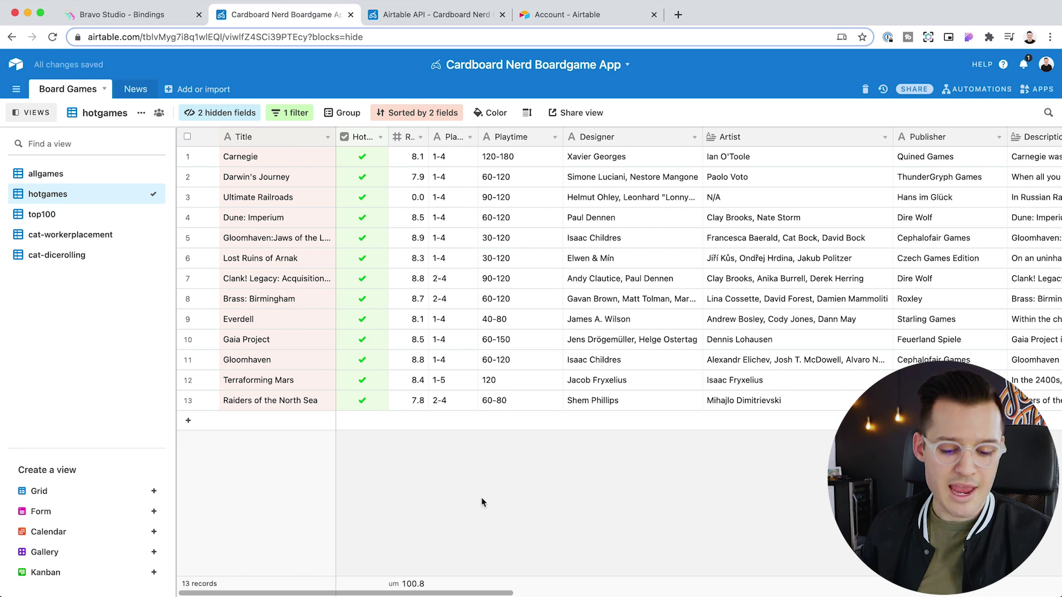